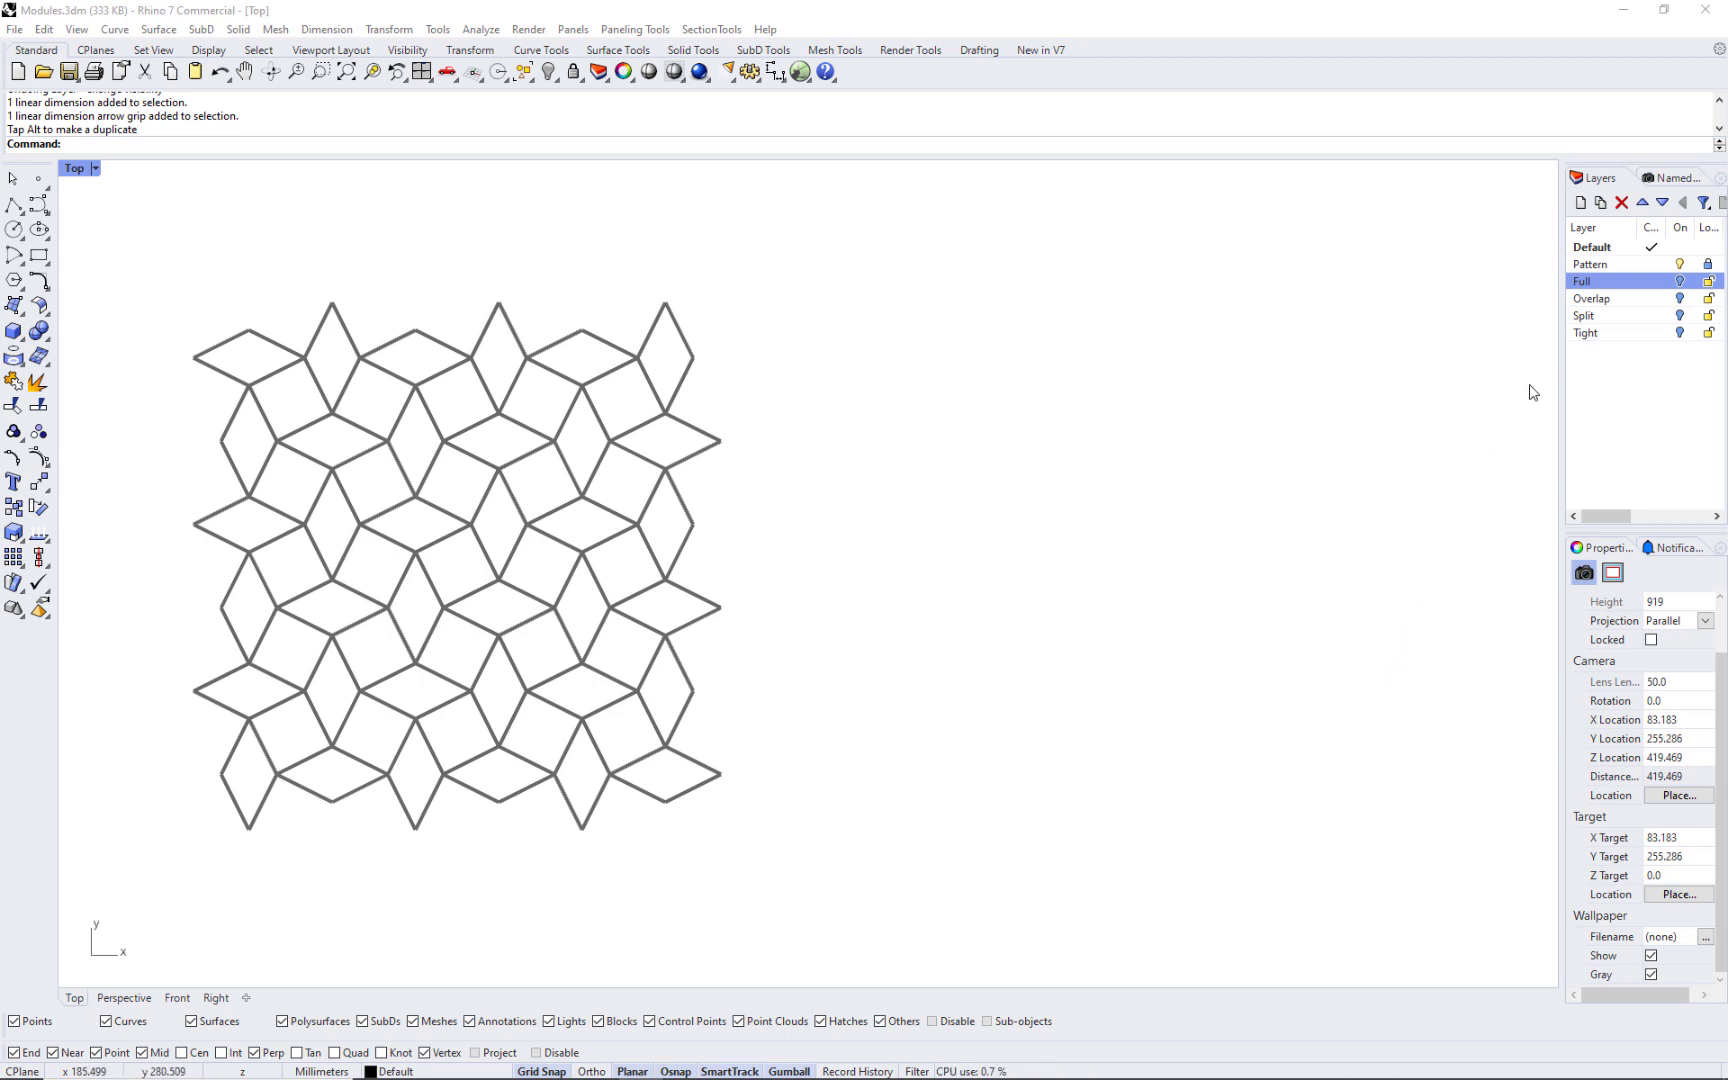
Turn on the Full layer to reveal the red hatched 28.00 square module tile.
left_click(1680, 282)
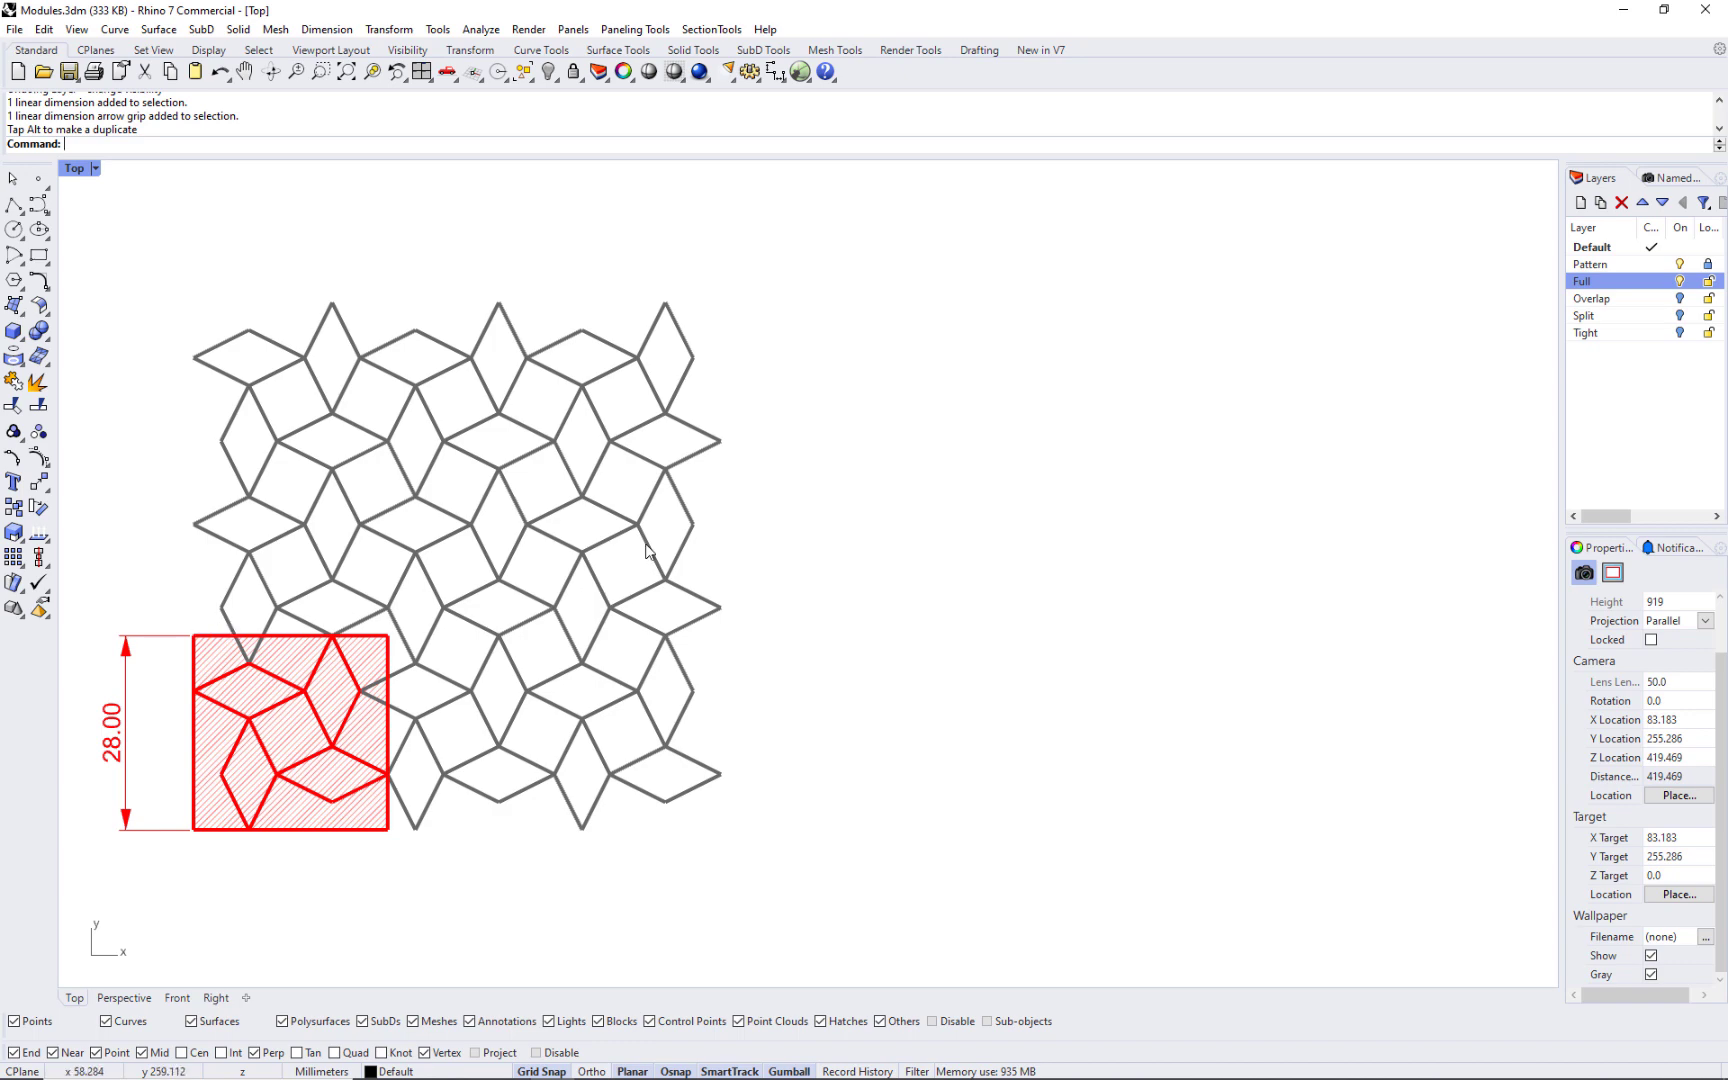
Create a 4×4 point grid at 28 spacing right of the pattern, then nudge it left and down.
left_click(635, 30)
mouse_move(640, 50)
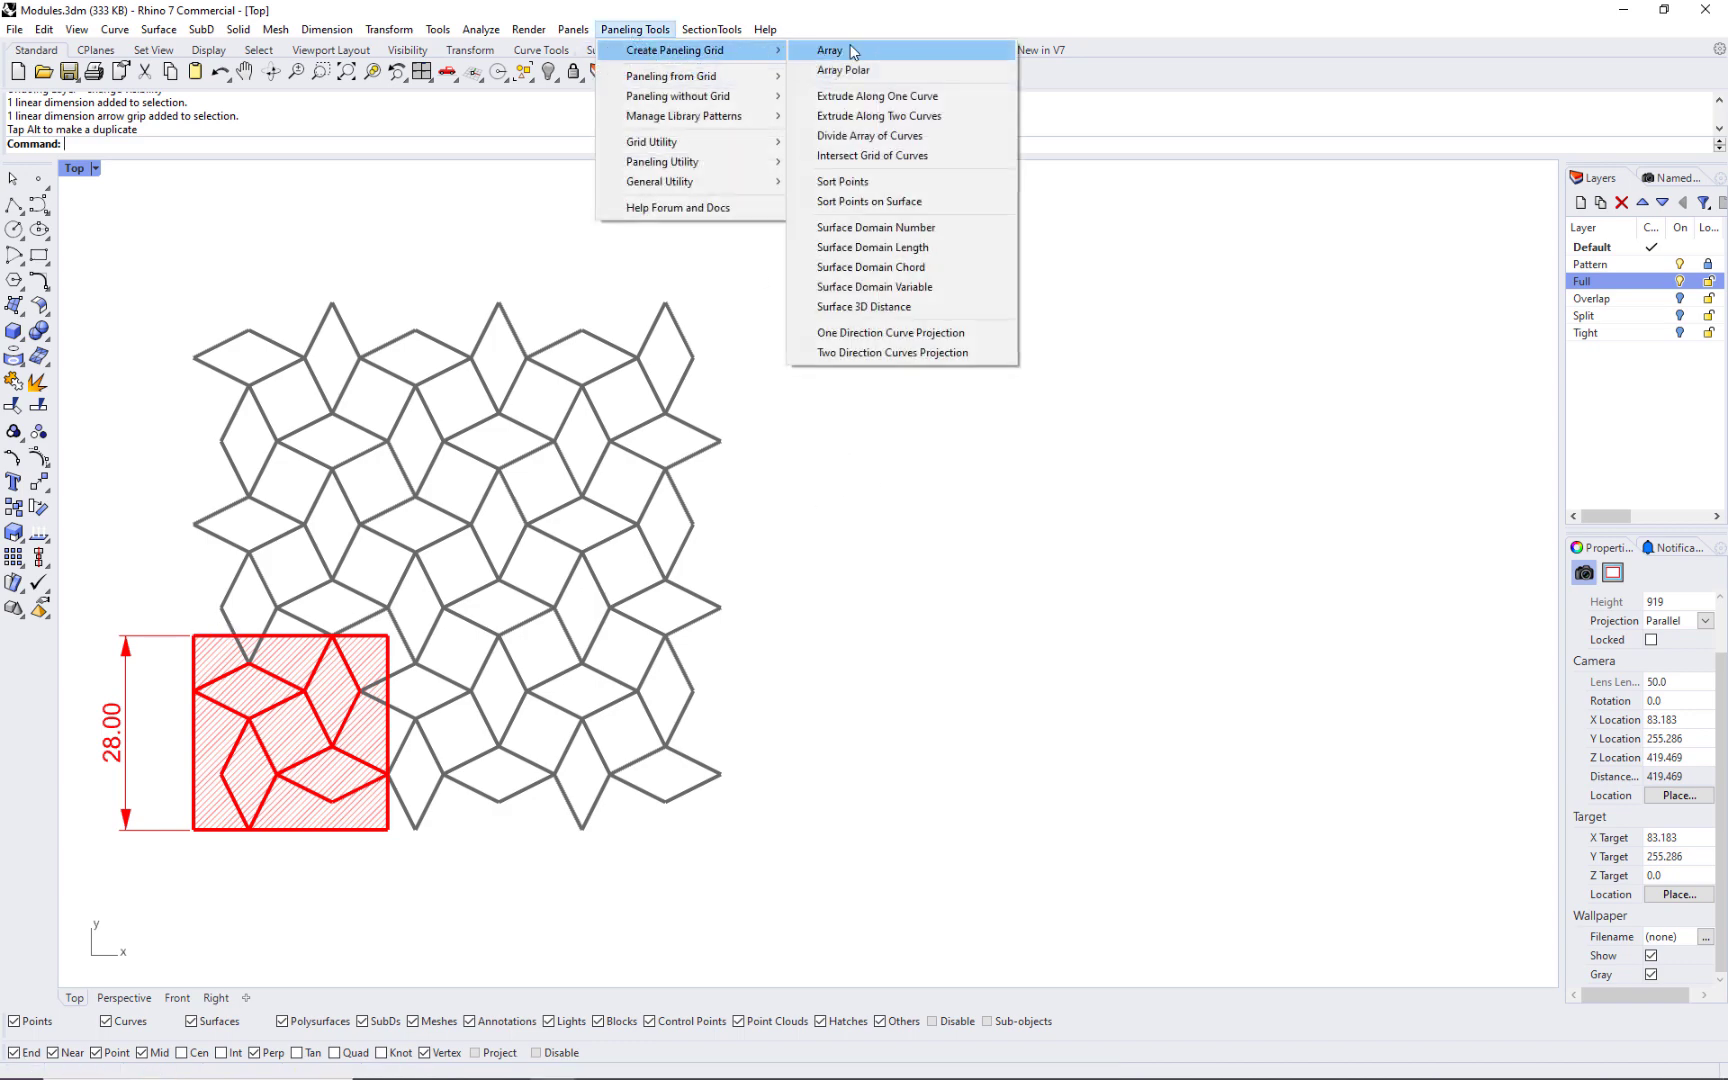
left_click(850, 48)
left_click(836, 791)
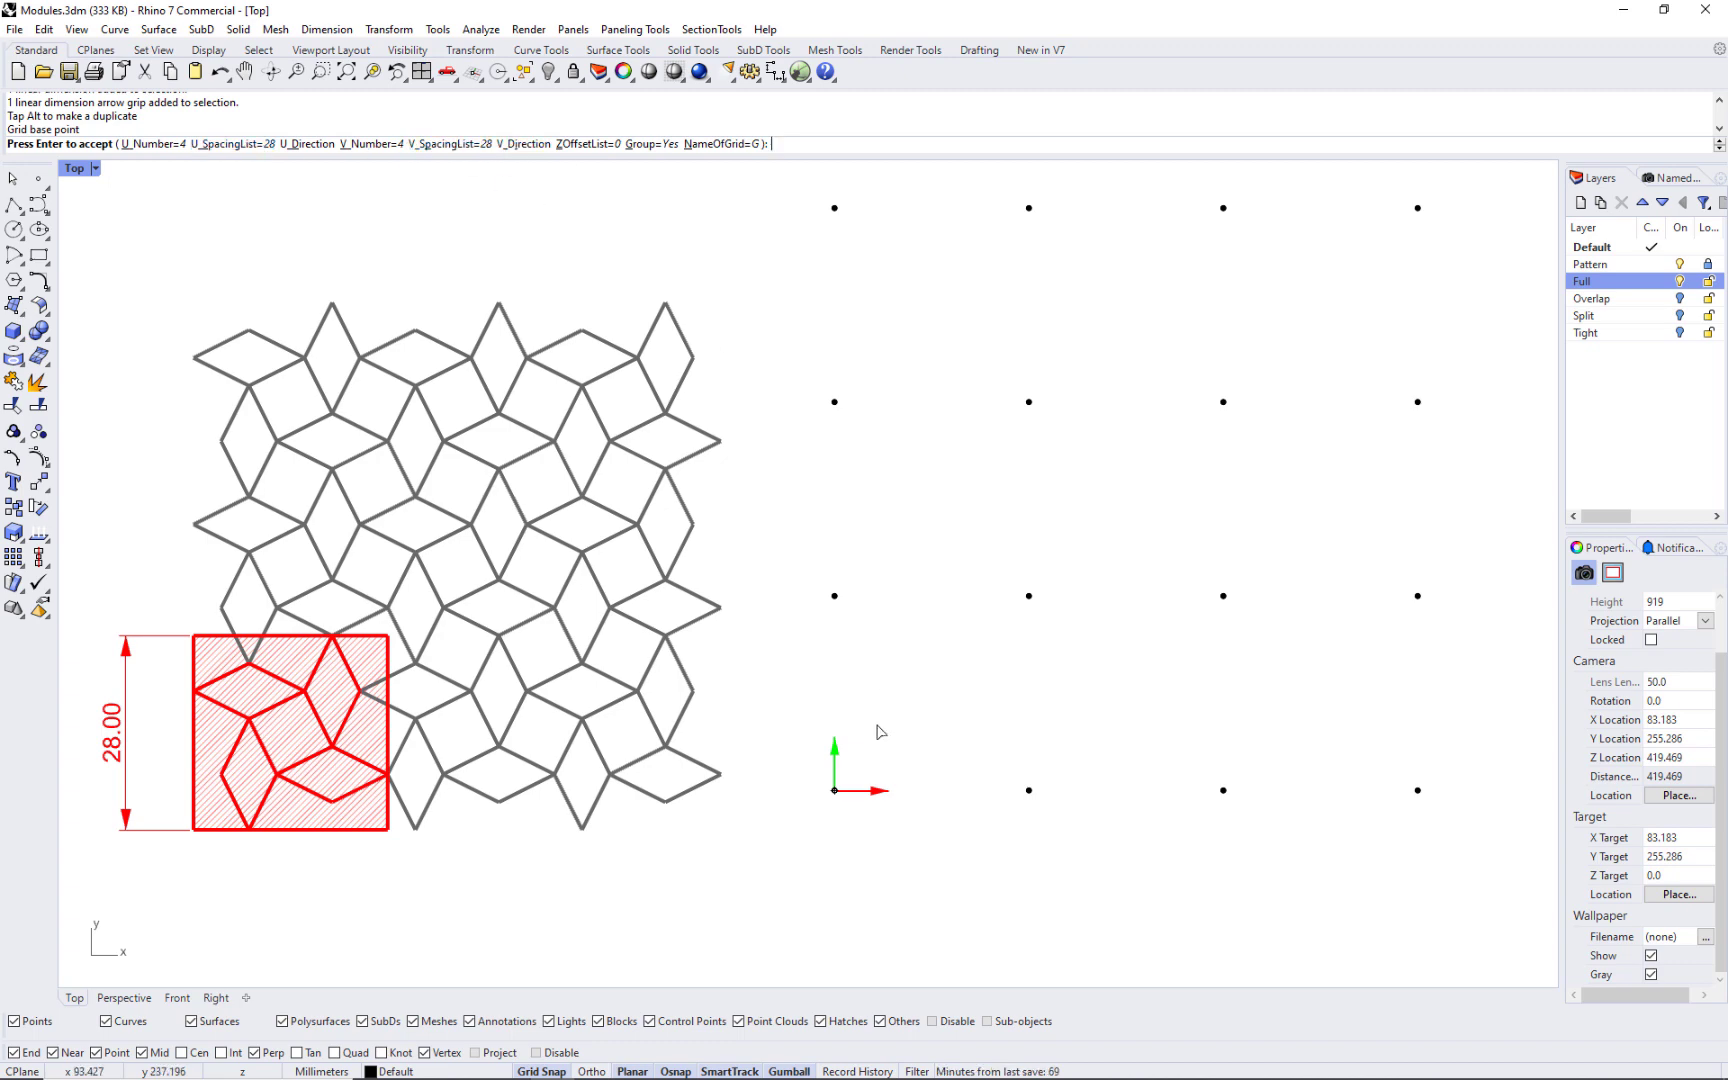
key("Return")
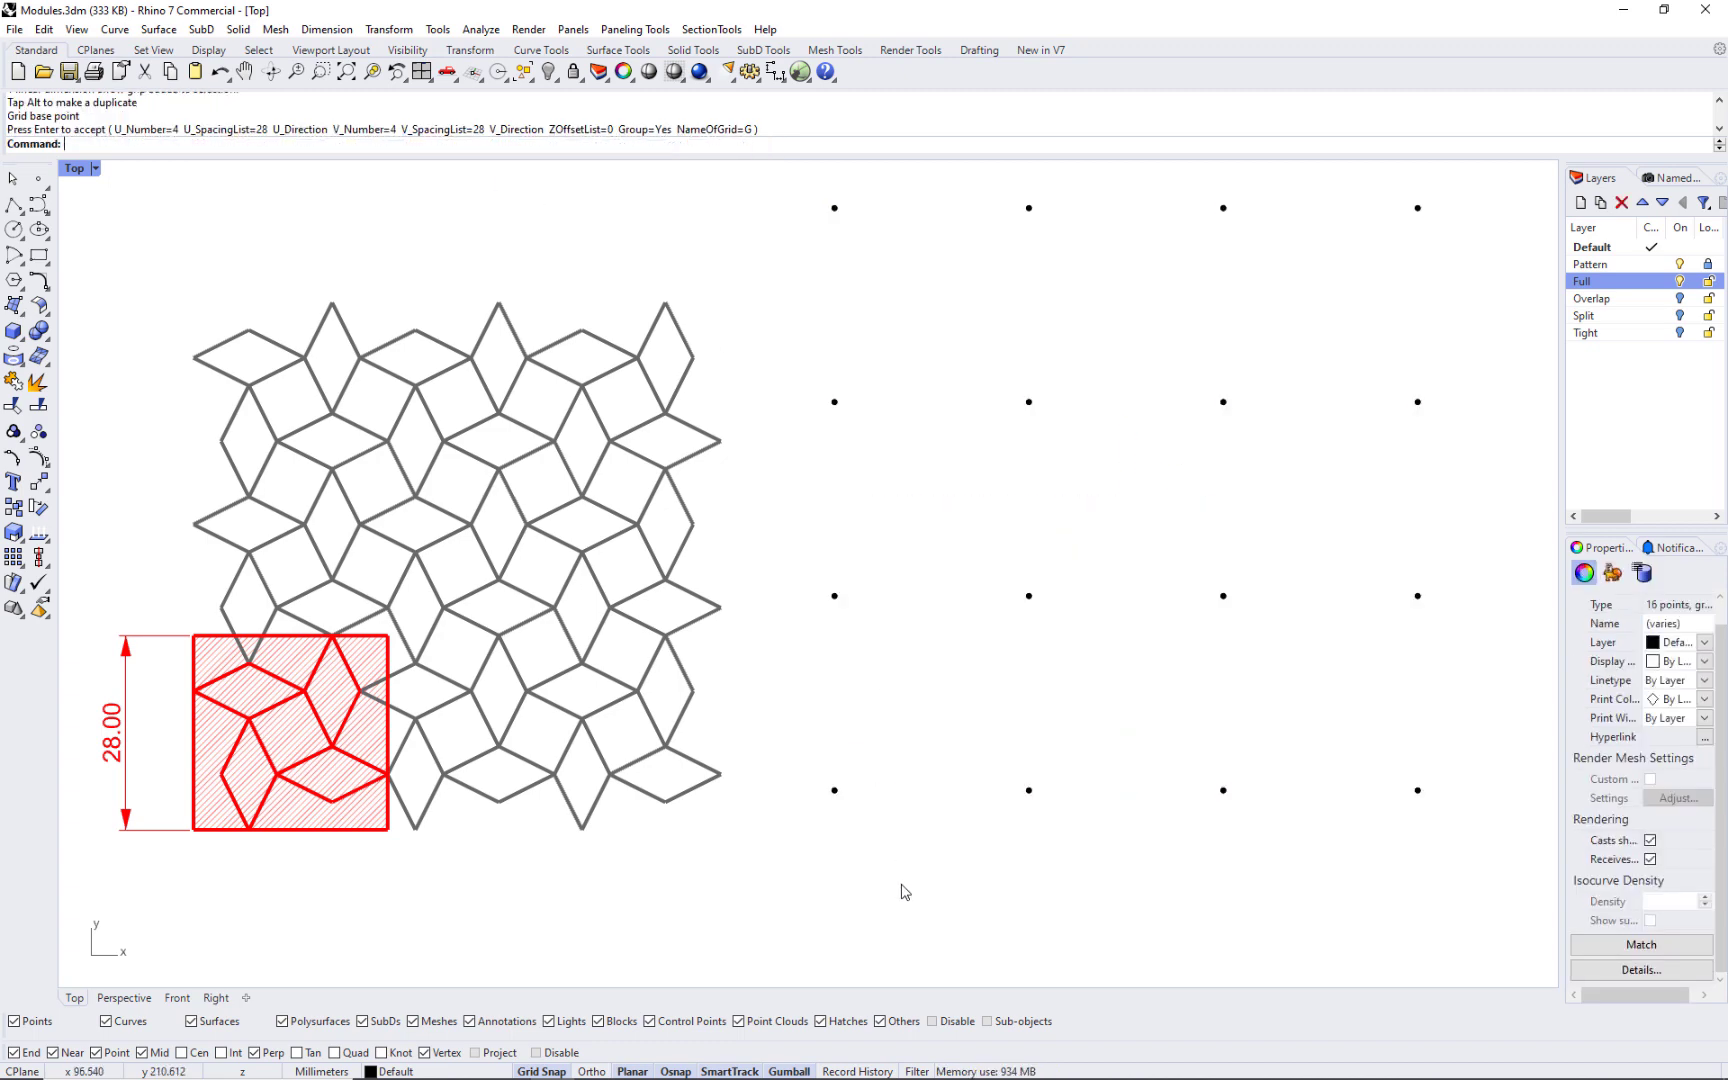
left_click_drag(835, 797, 818, 838)
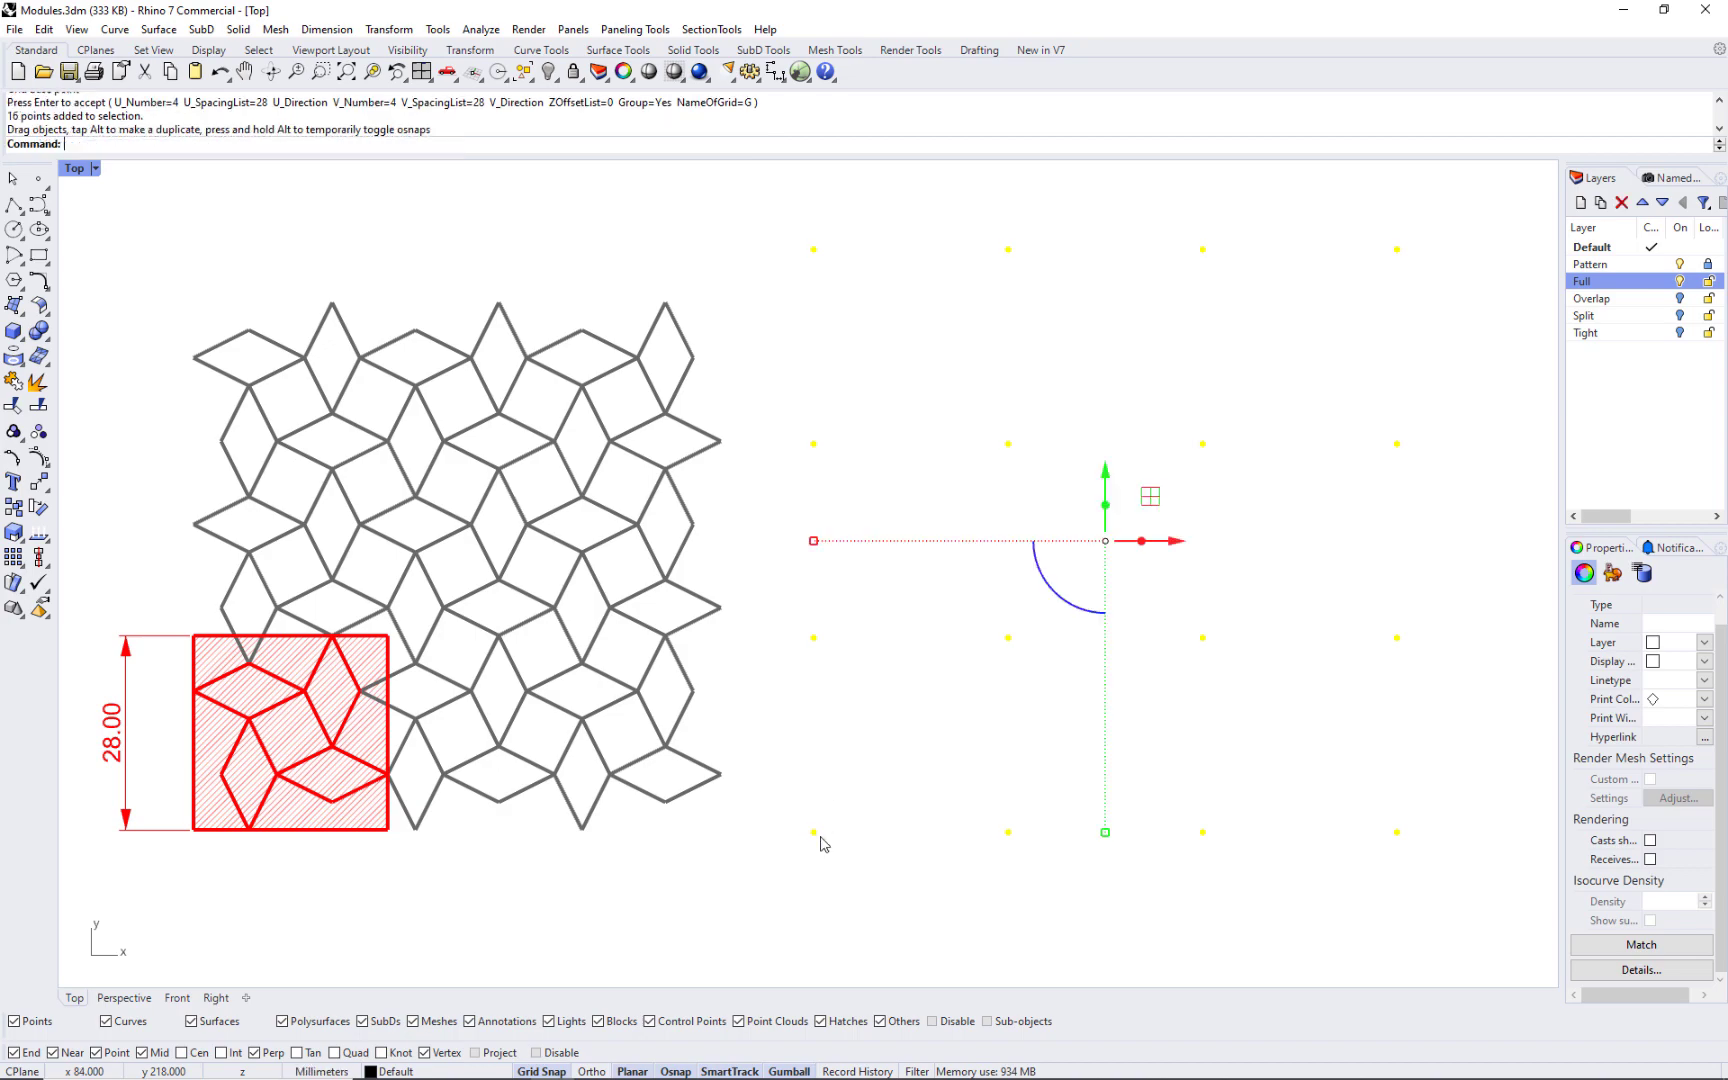
left_click(895, 926)
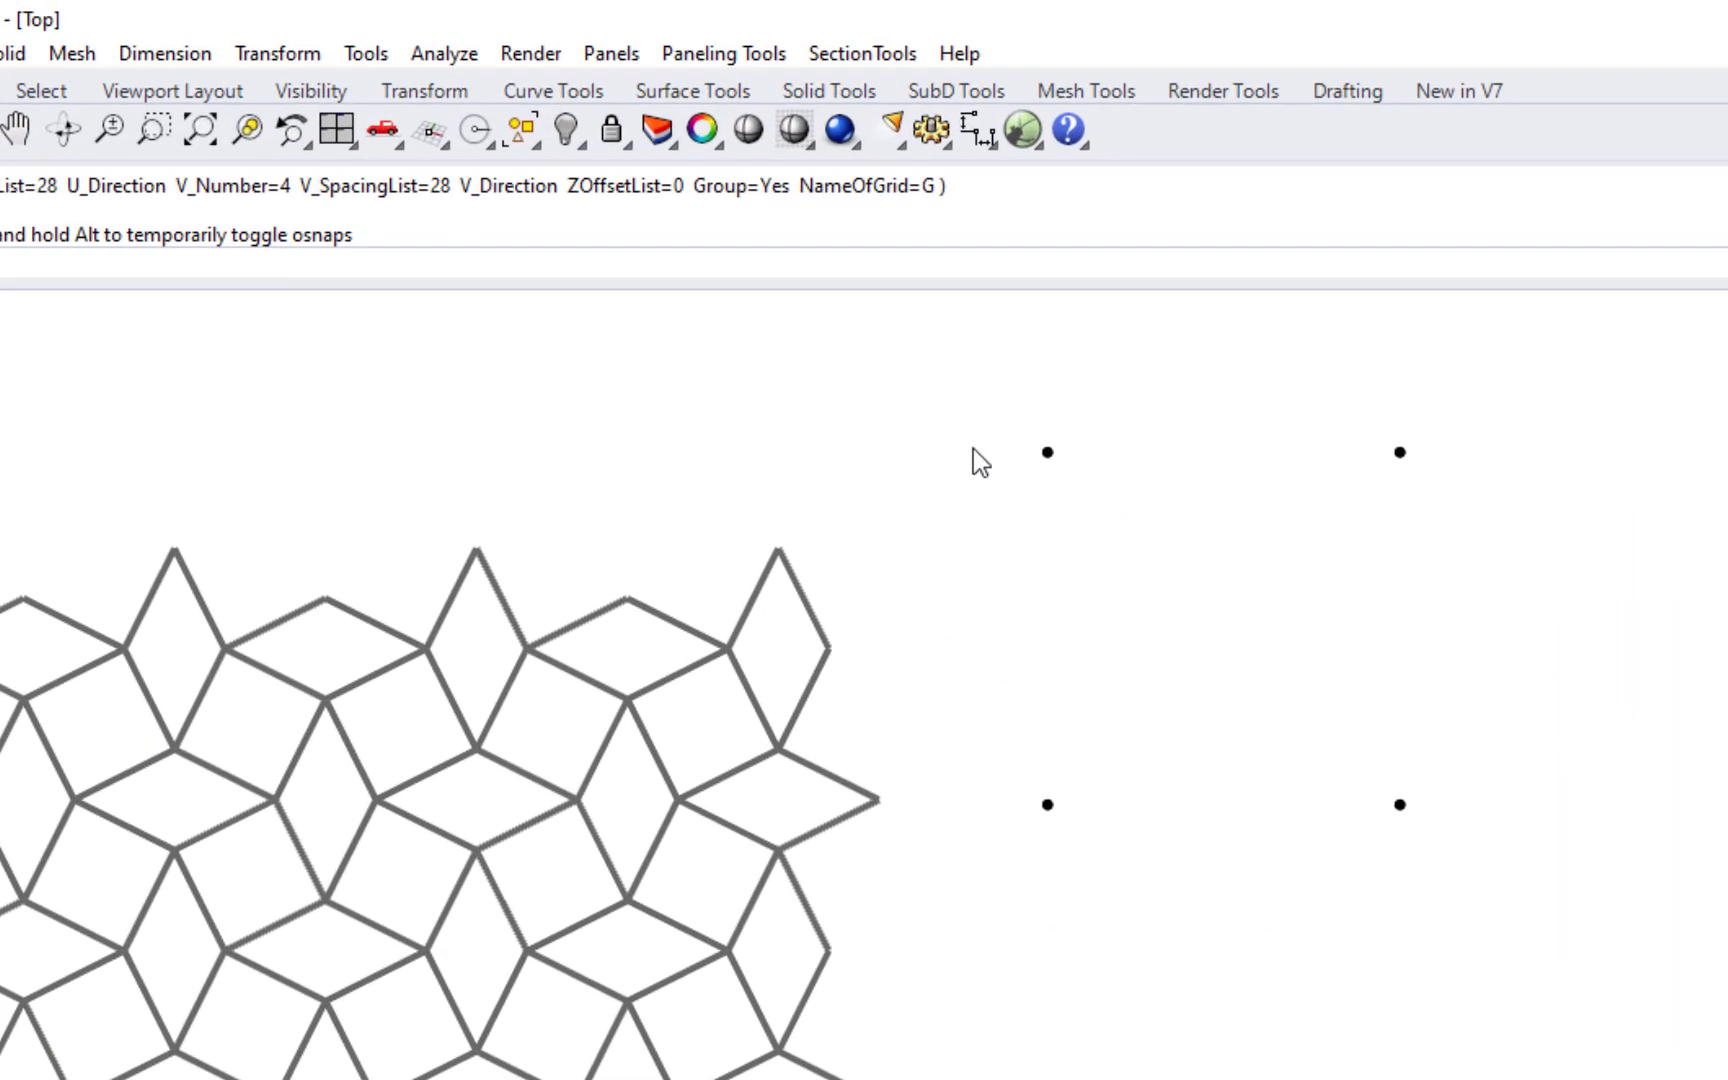
left_click(728, 55)
mouse_move(784, 143)
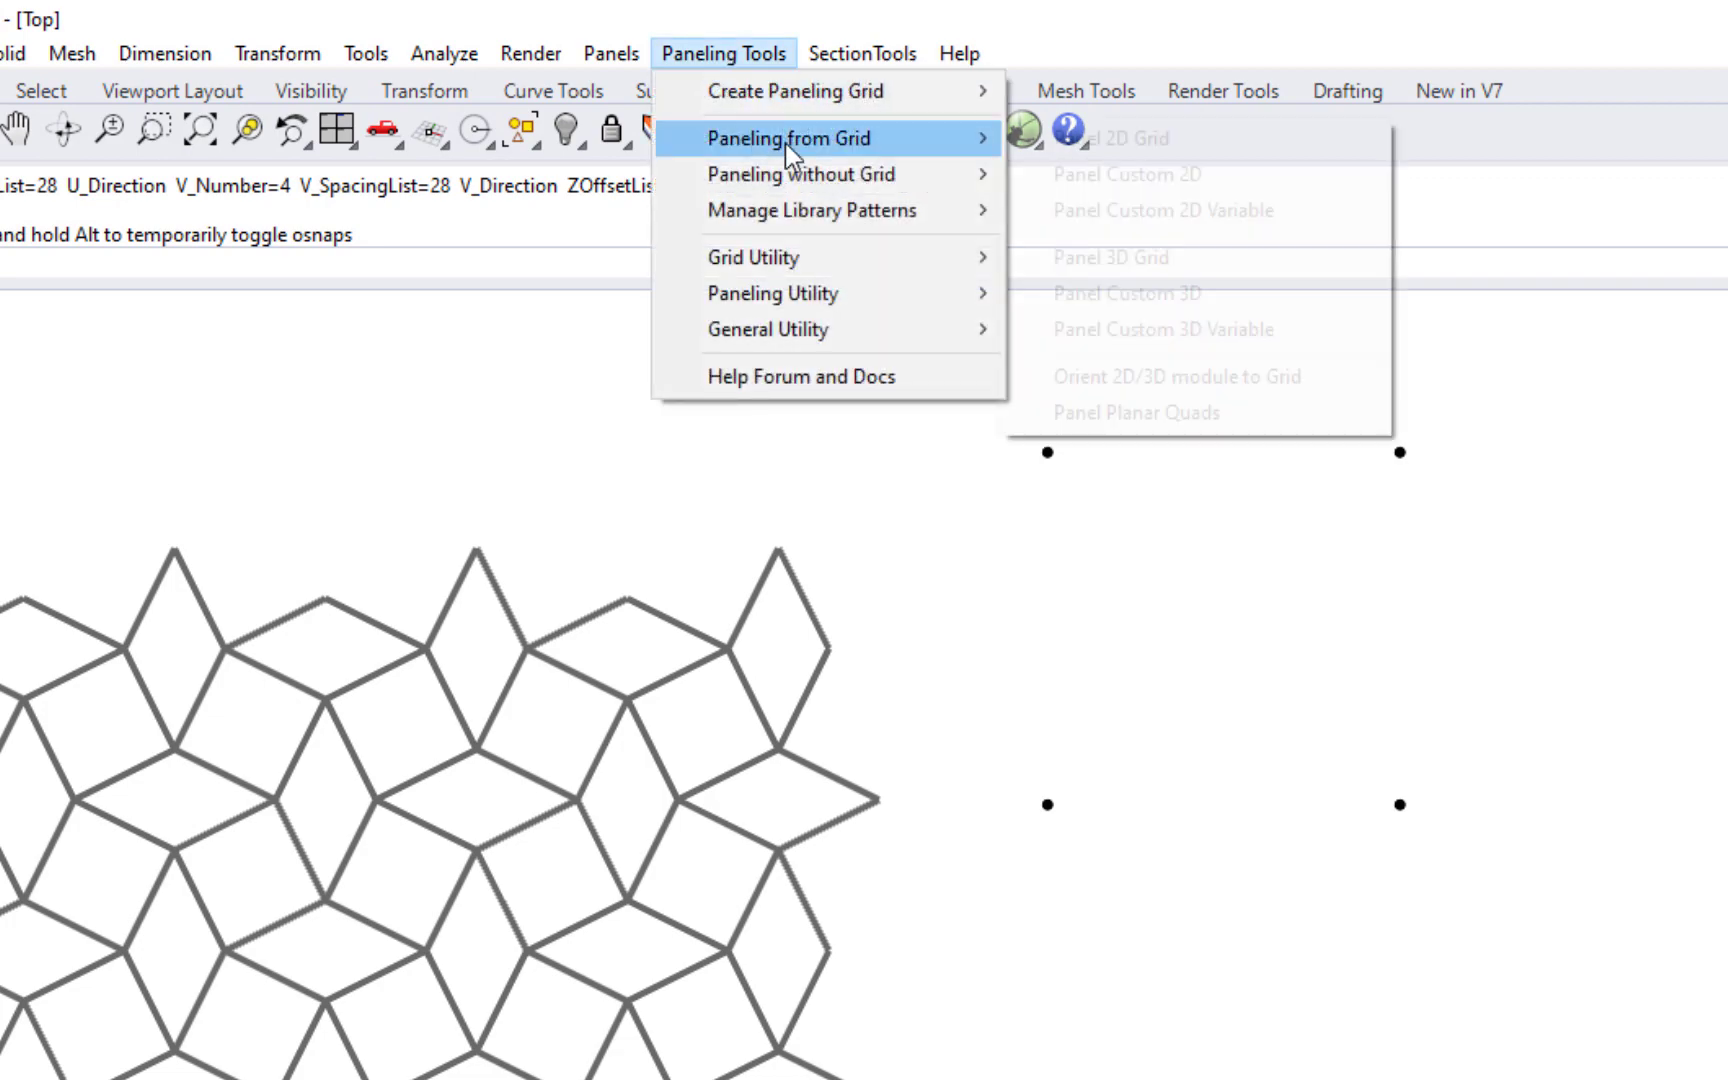
left_click(1160, 175)
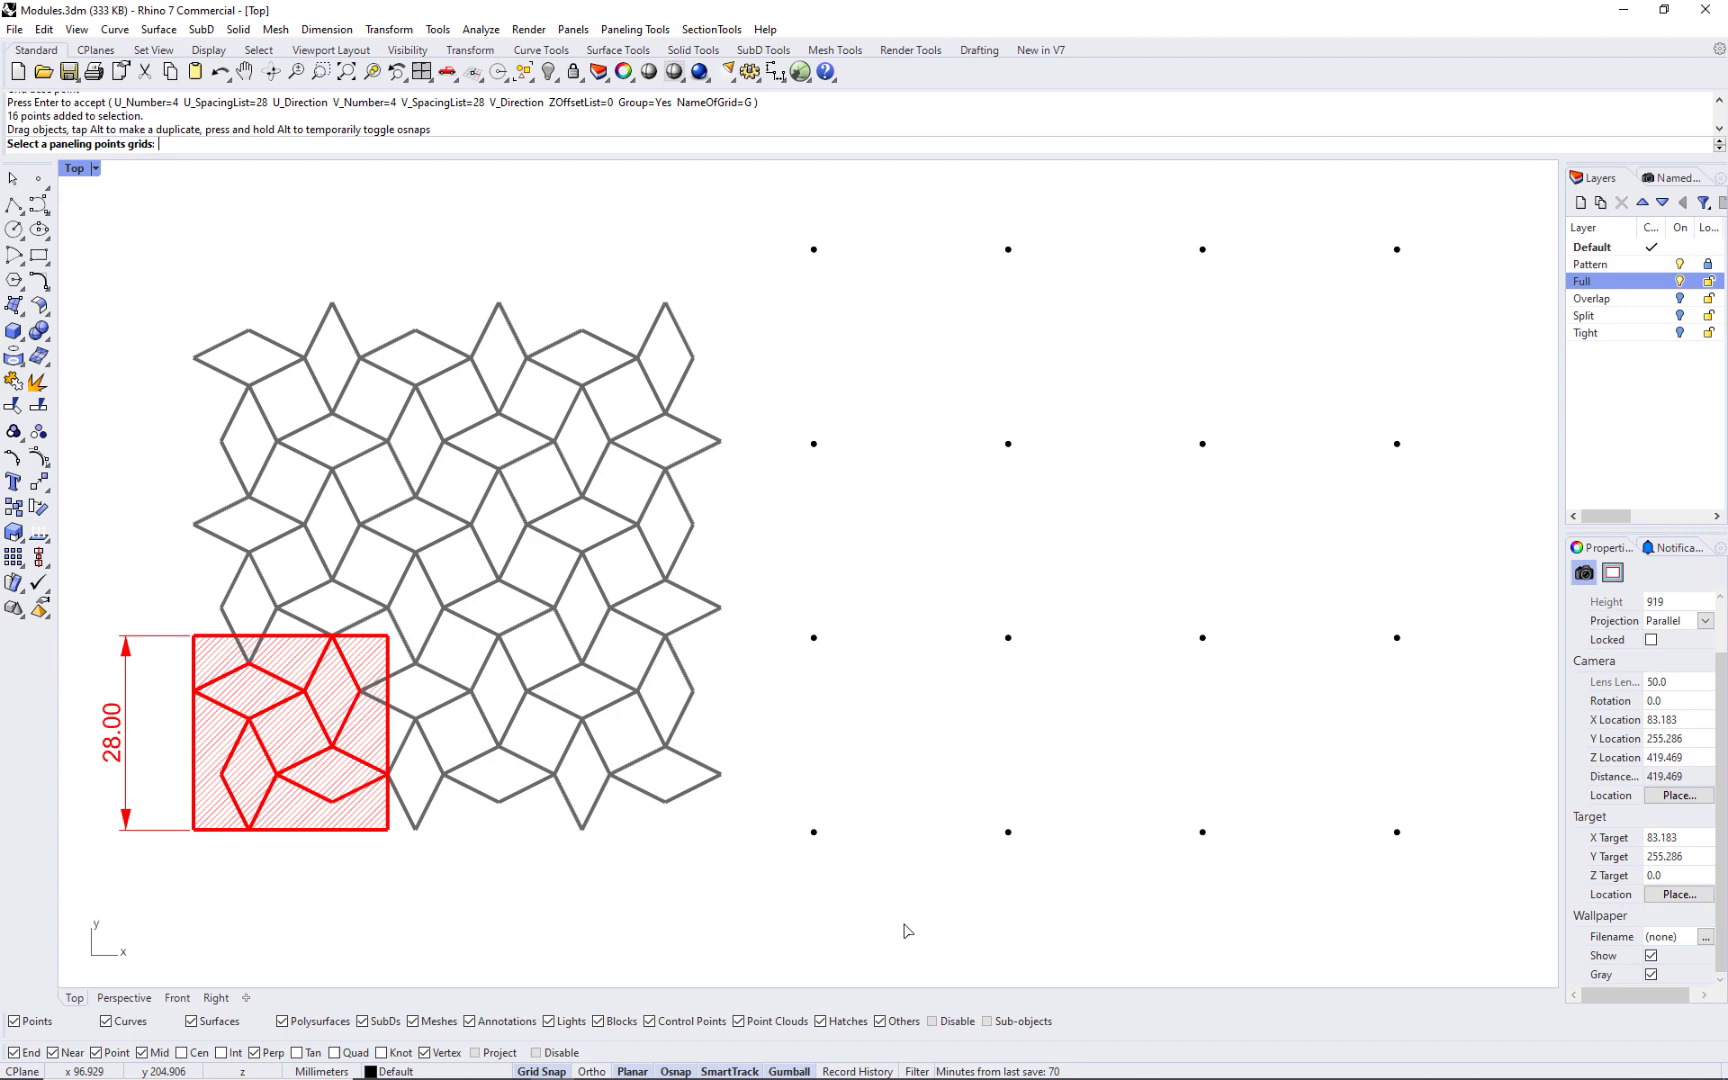
left_click(813, 833)
key("Return")
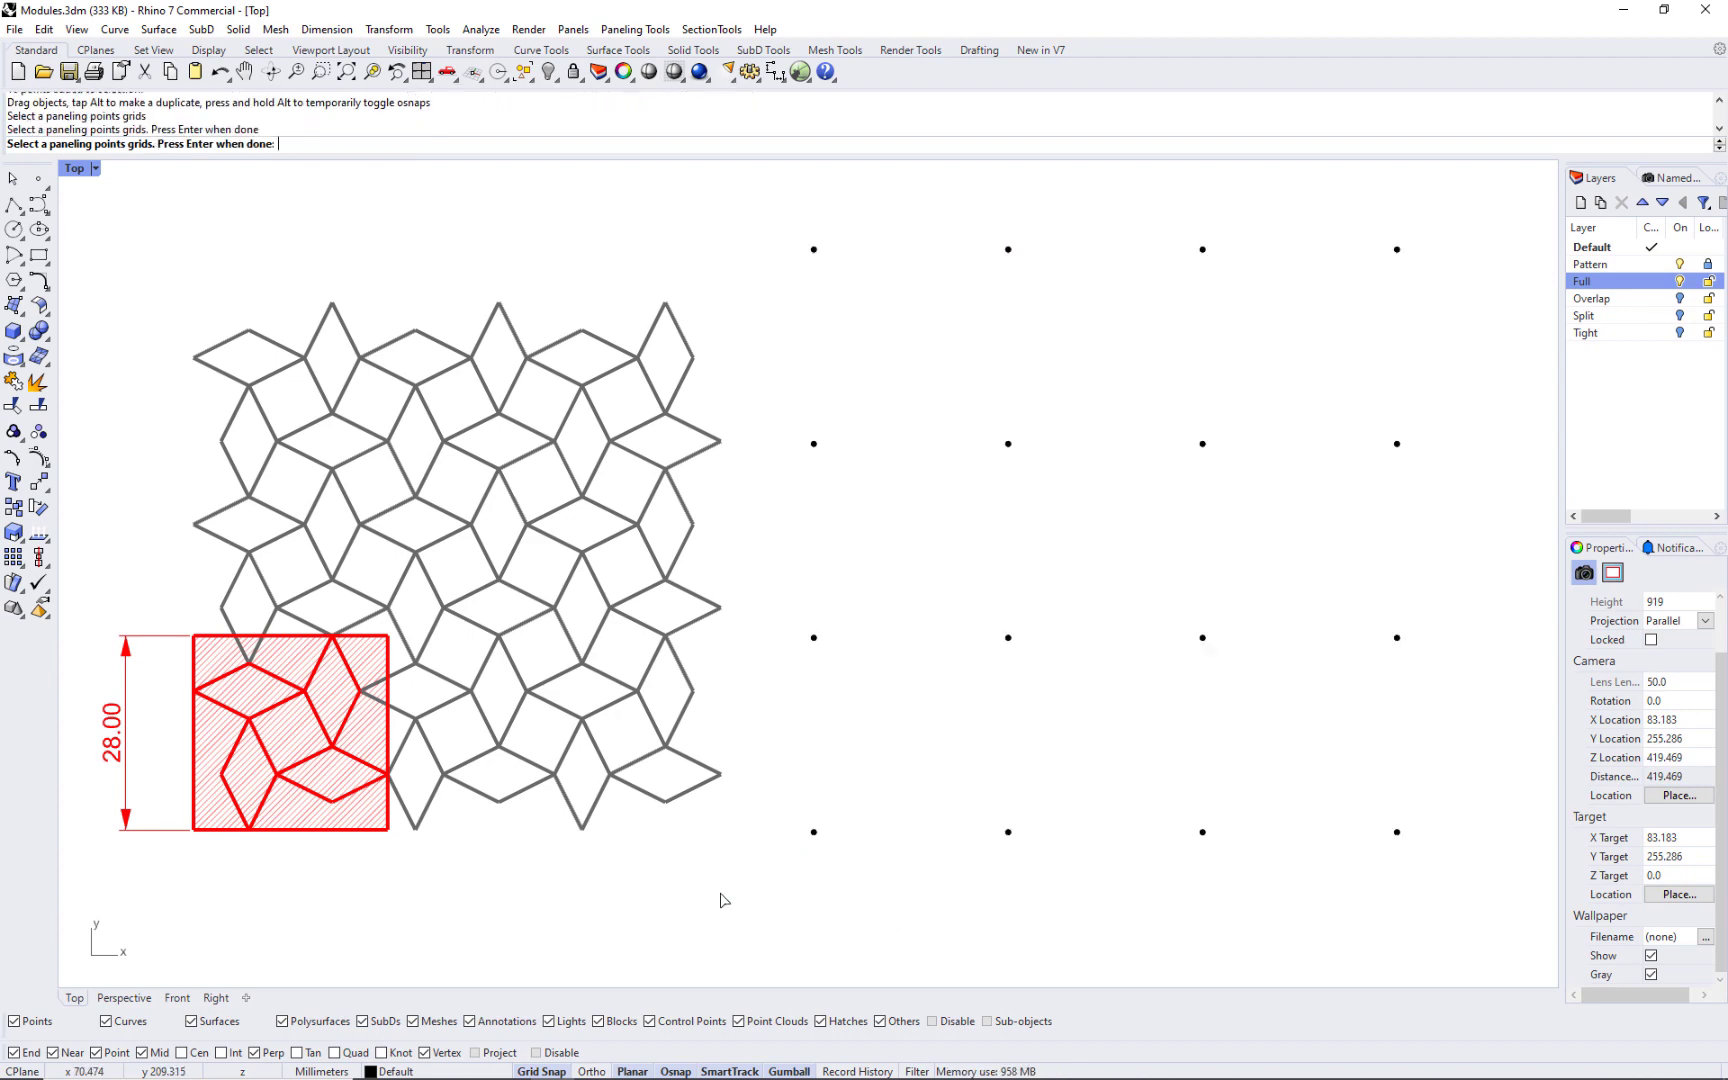
key("Return")
left_click_drag(331, 853, 256, 870)
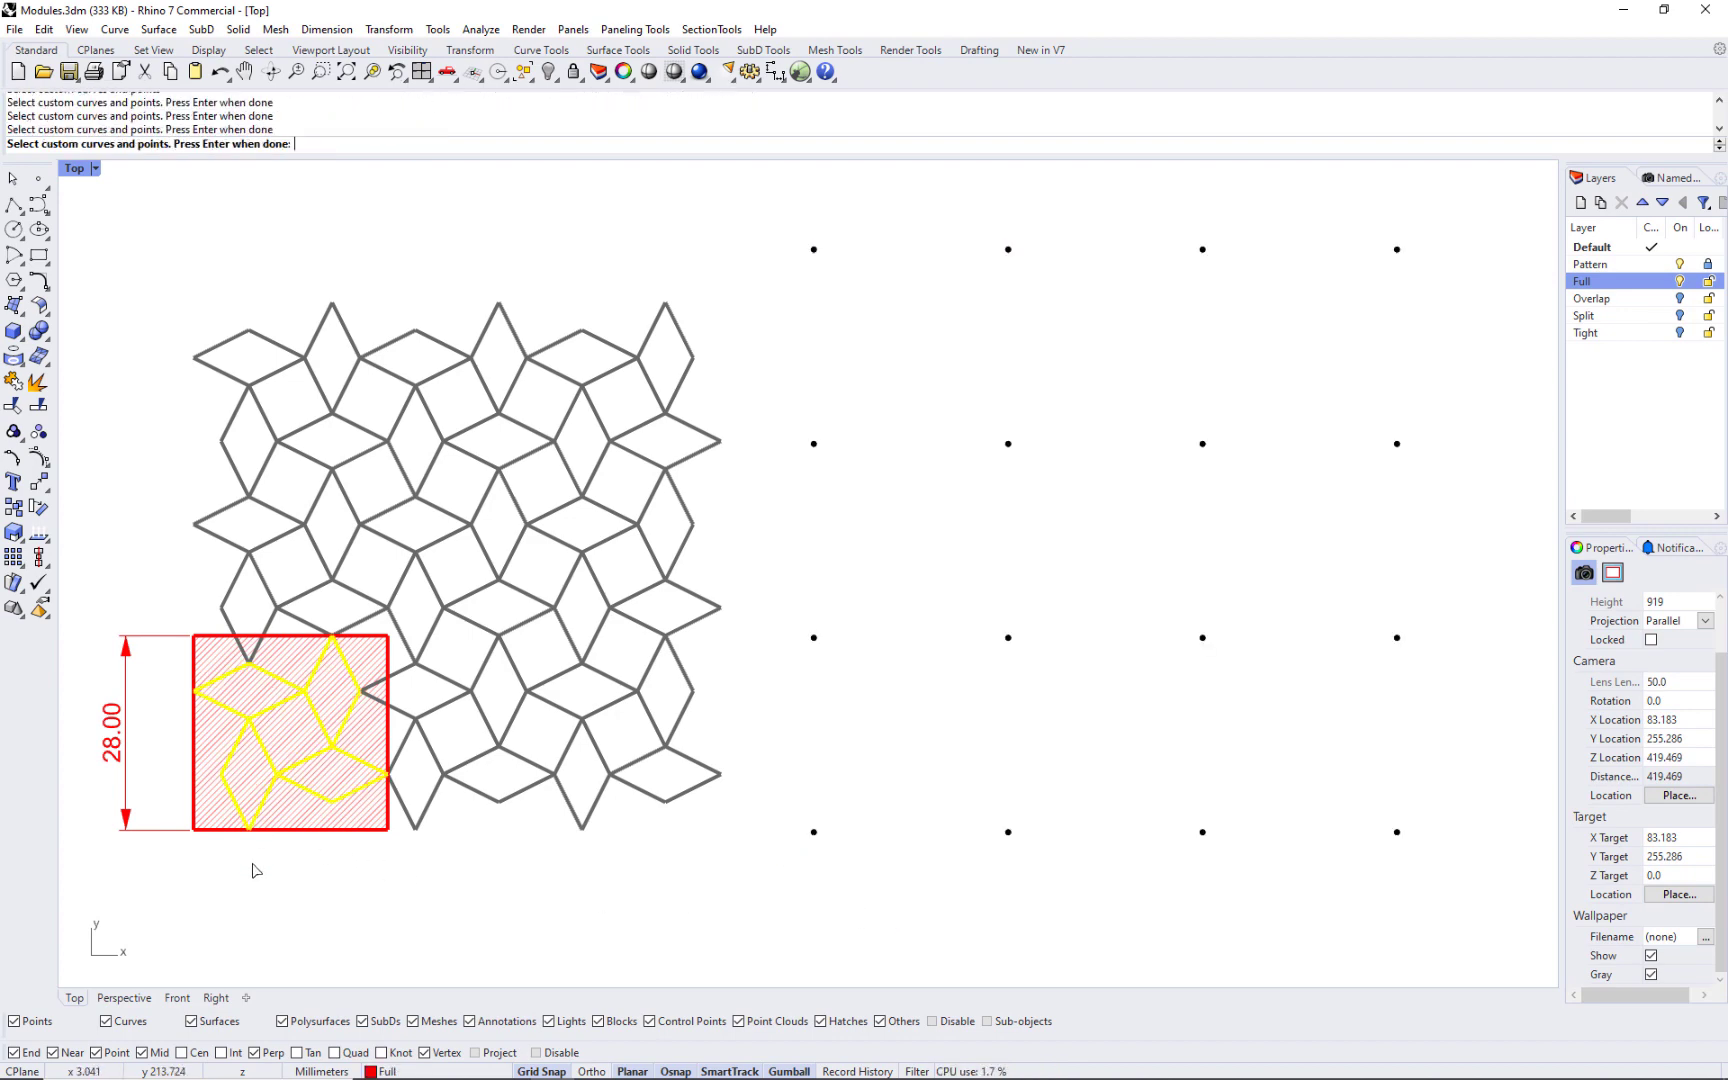
key("Return")
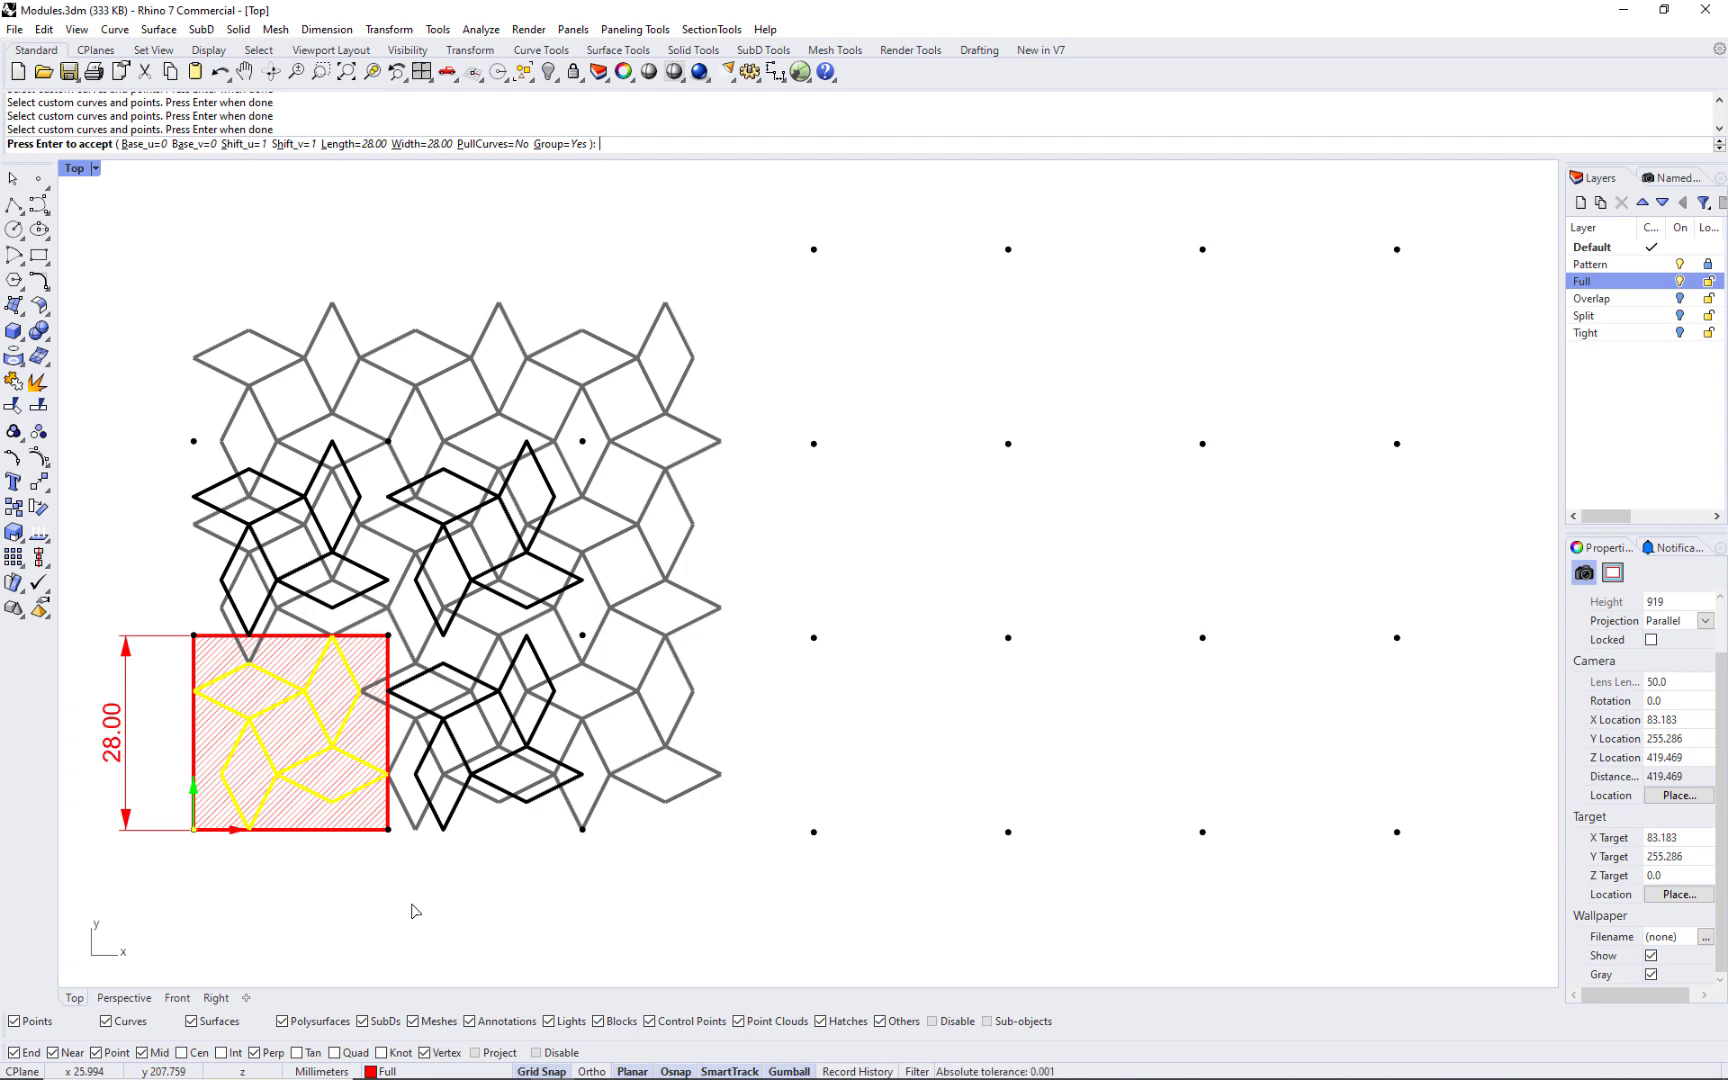
key("Return")
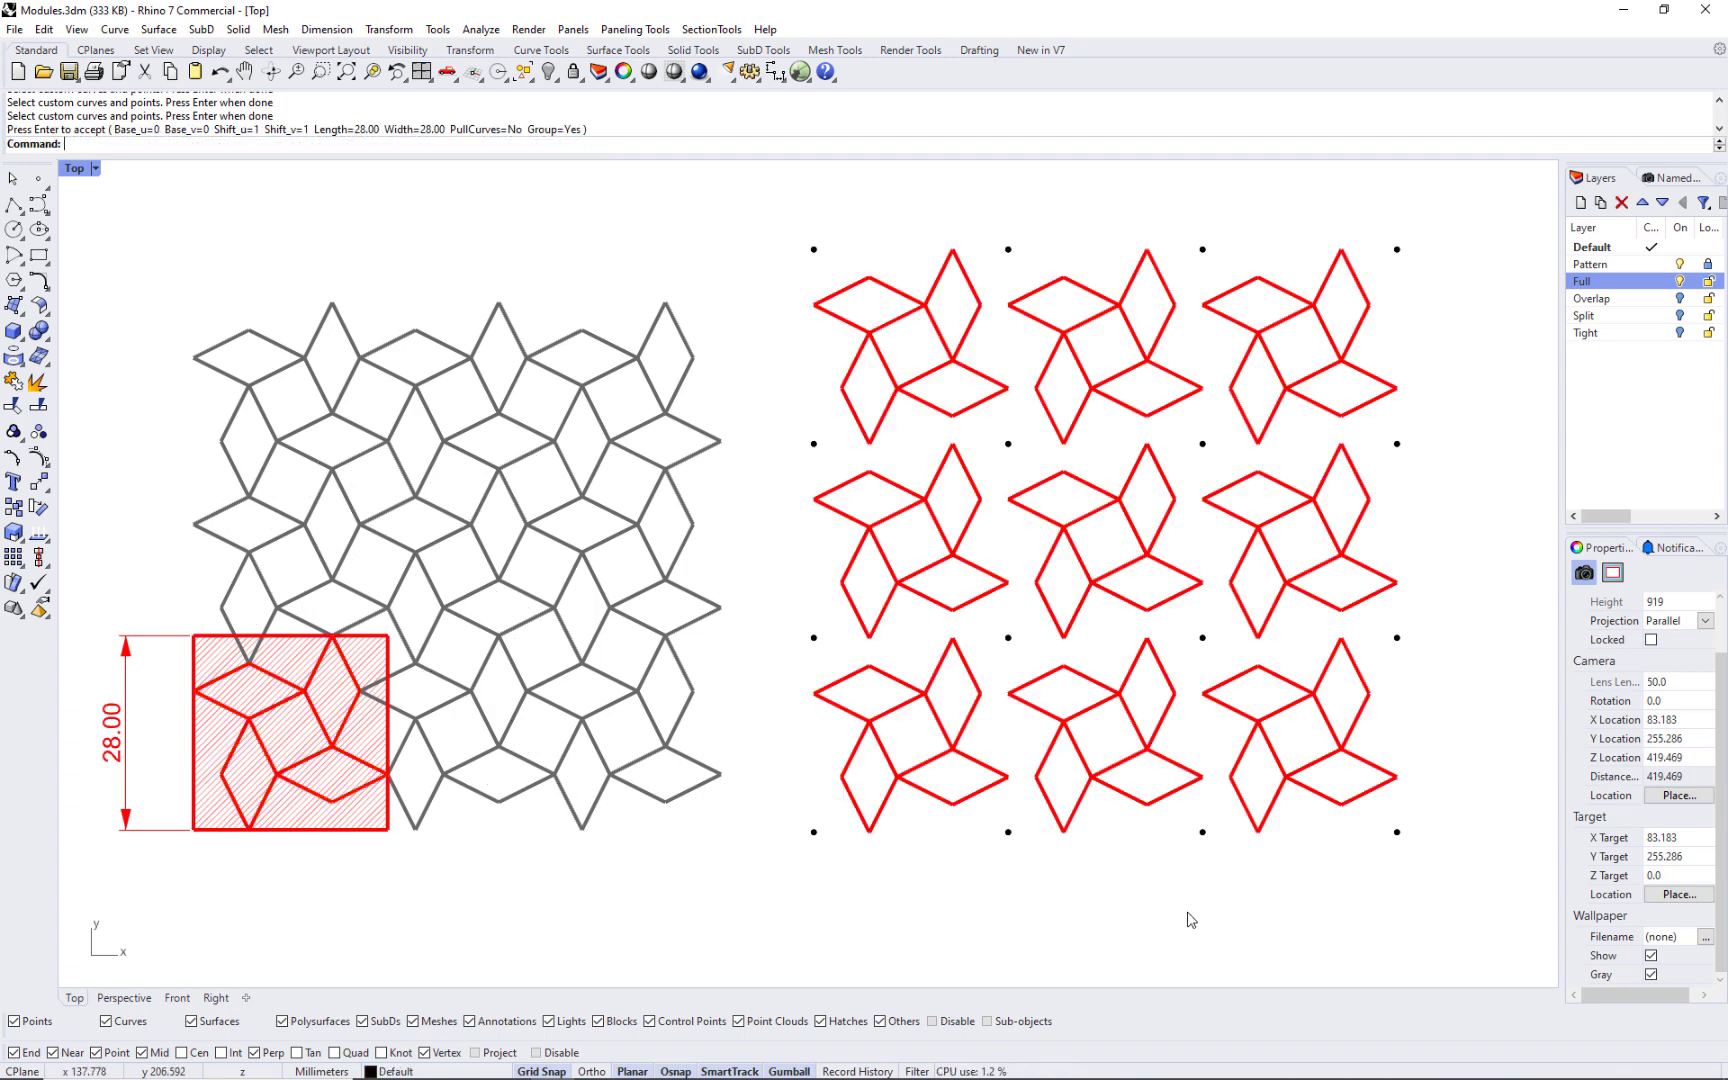
key("ctrl+z")
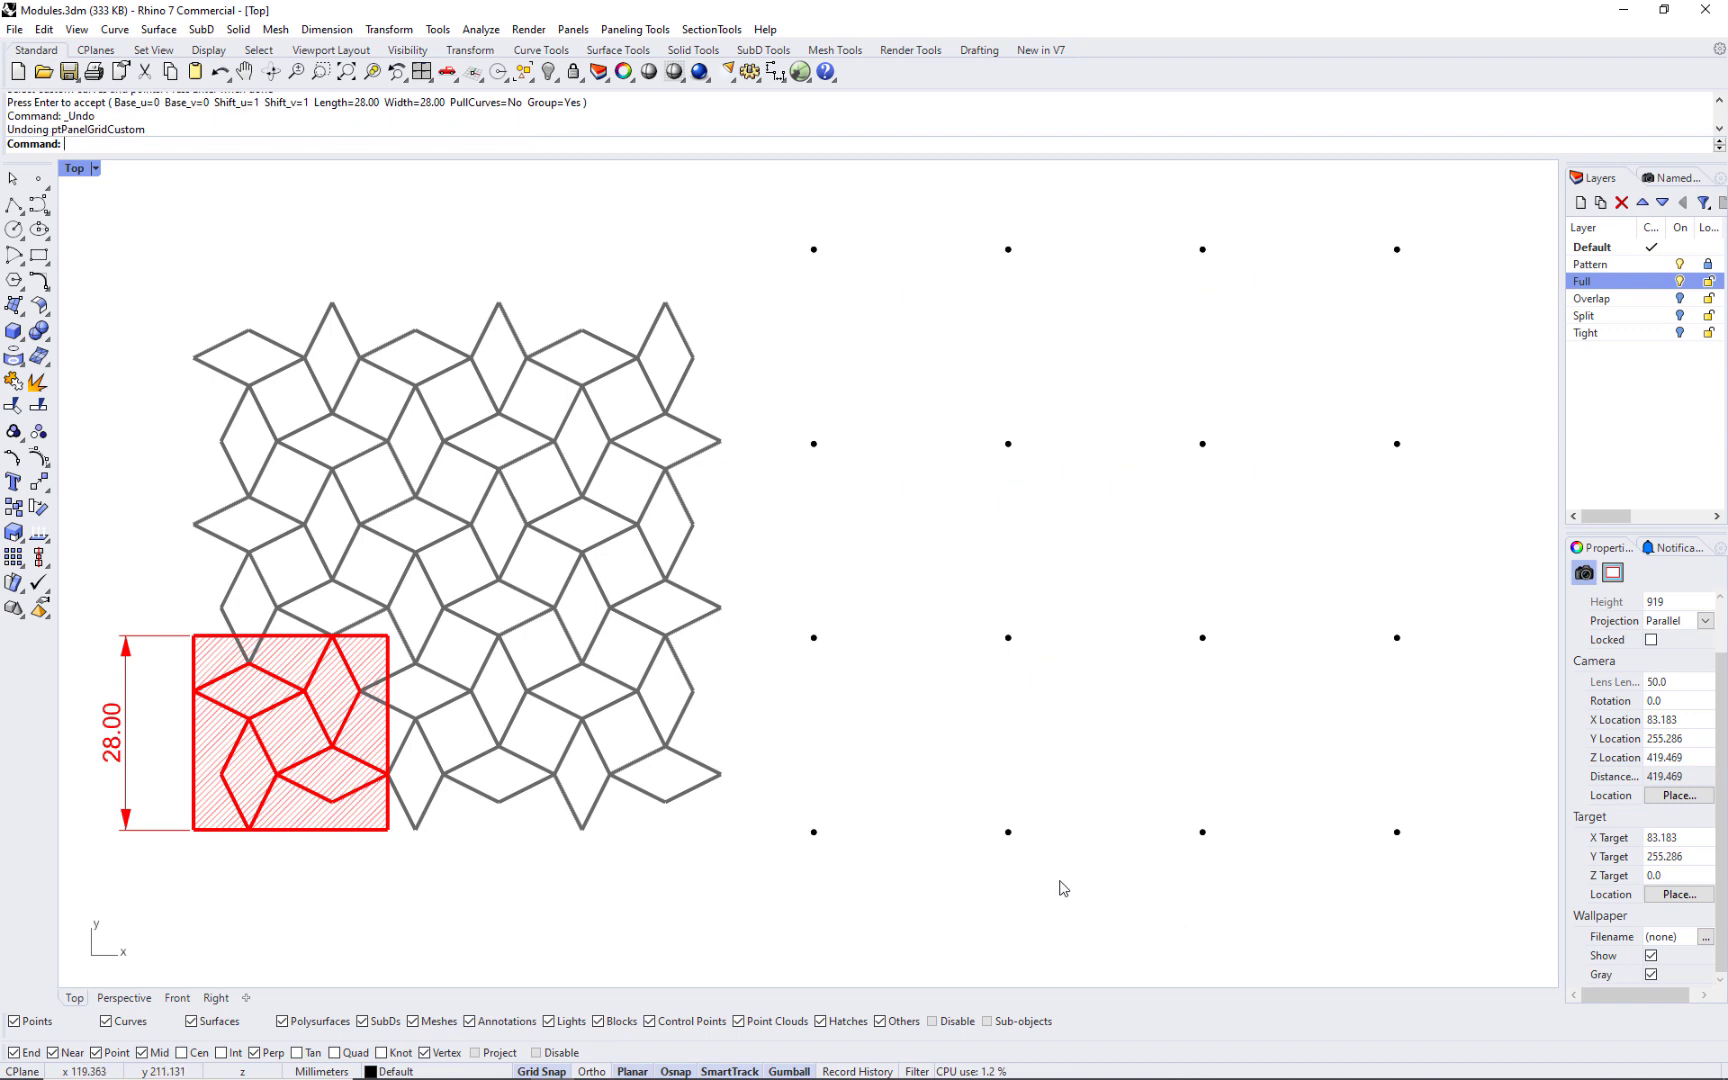
Shift the grid's second column of points down and to the left.
left_click_drag(1059, 881, 964, 220)
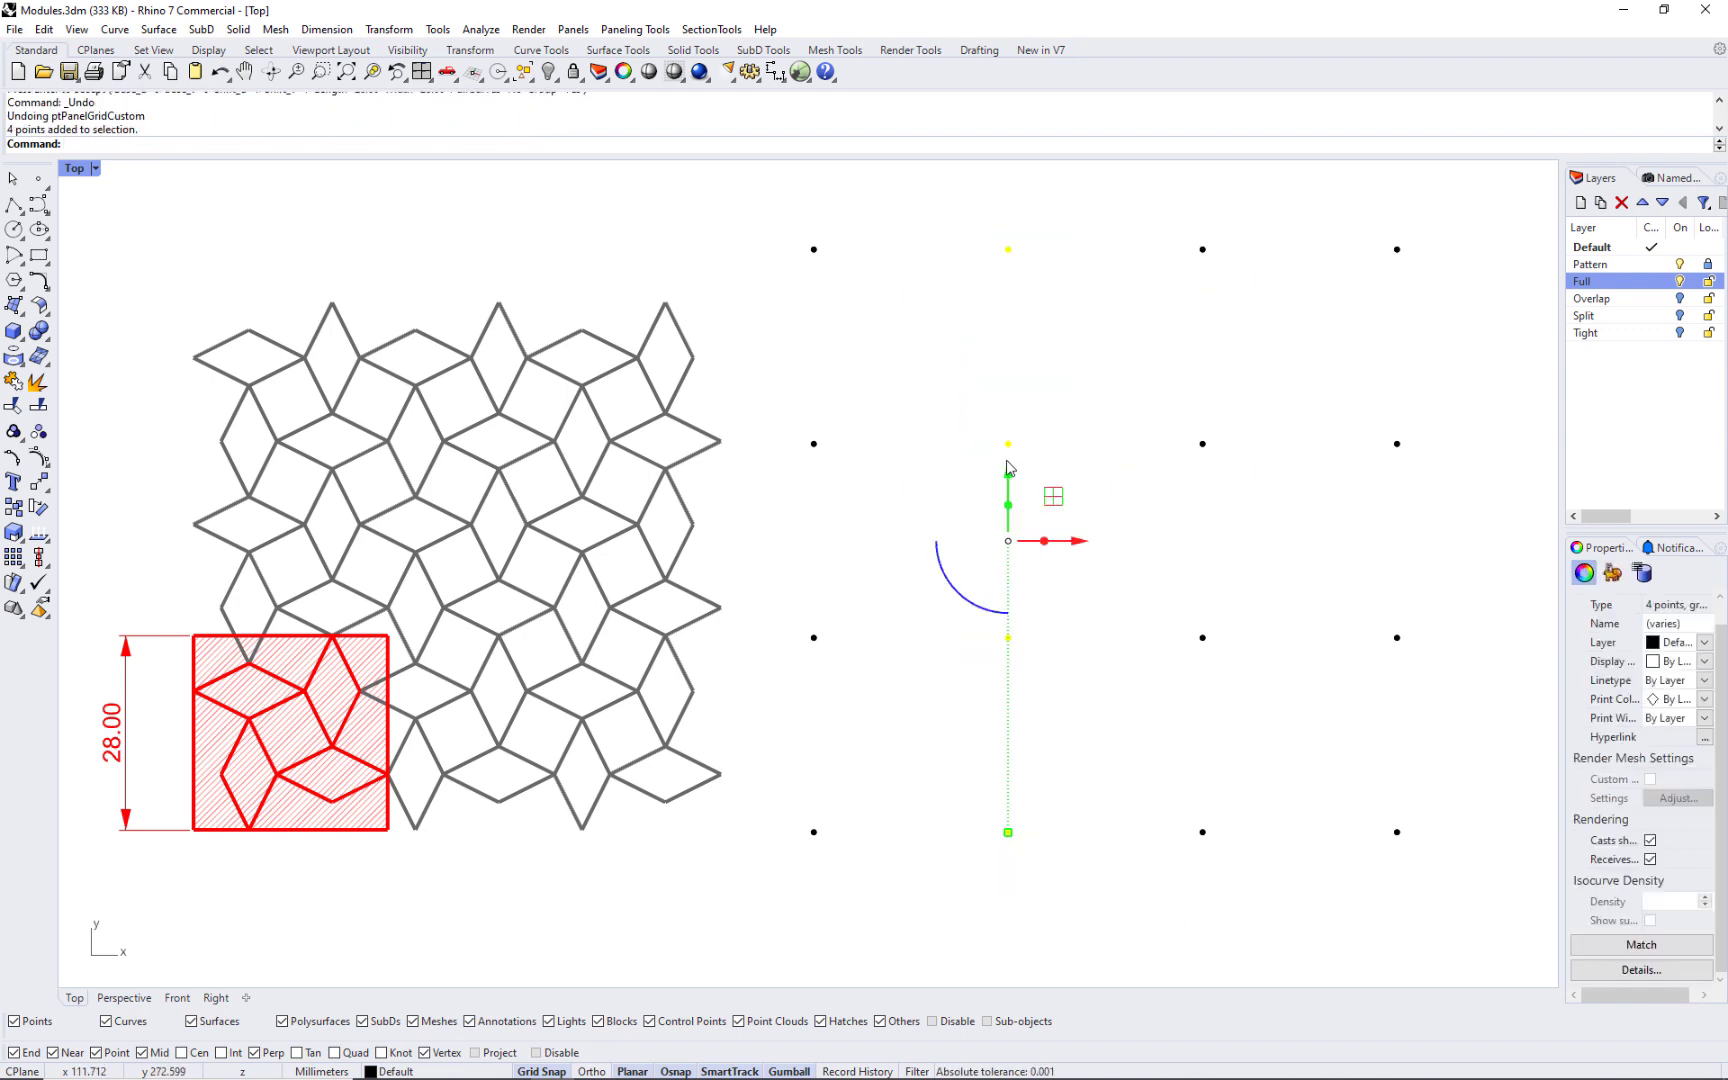
left_click_drag(1008, 467, 1008, 550)
left_click_drag(1075, 611, 1034, 636)
left_click(1142, 721)
Panel the shifted grid with the Full module, then undo the panels and the point grid.
key("Return")
left_click(814, 832)
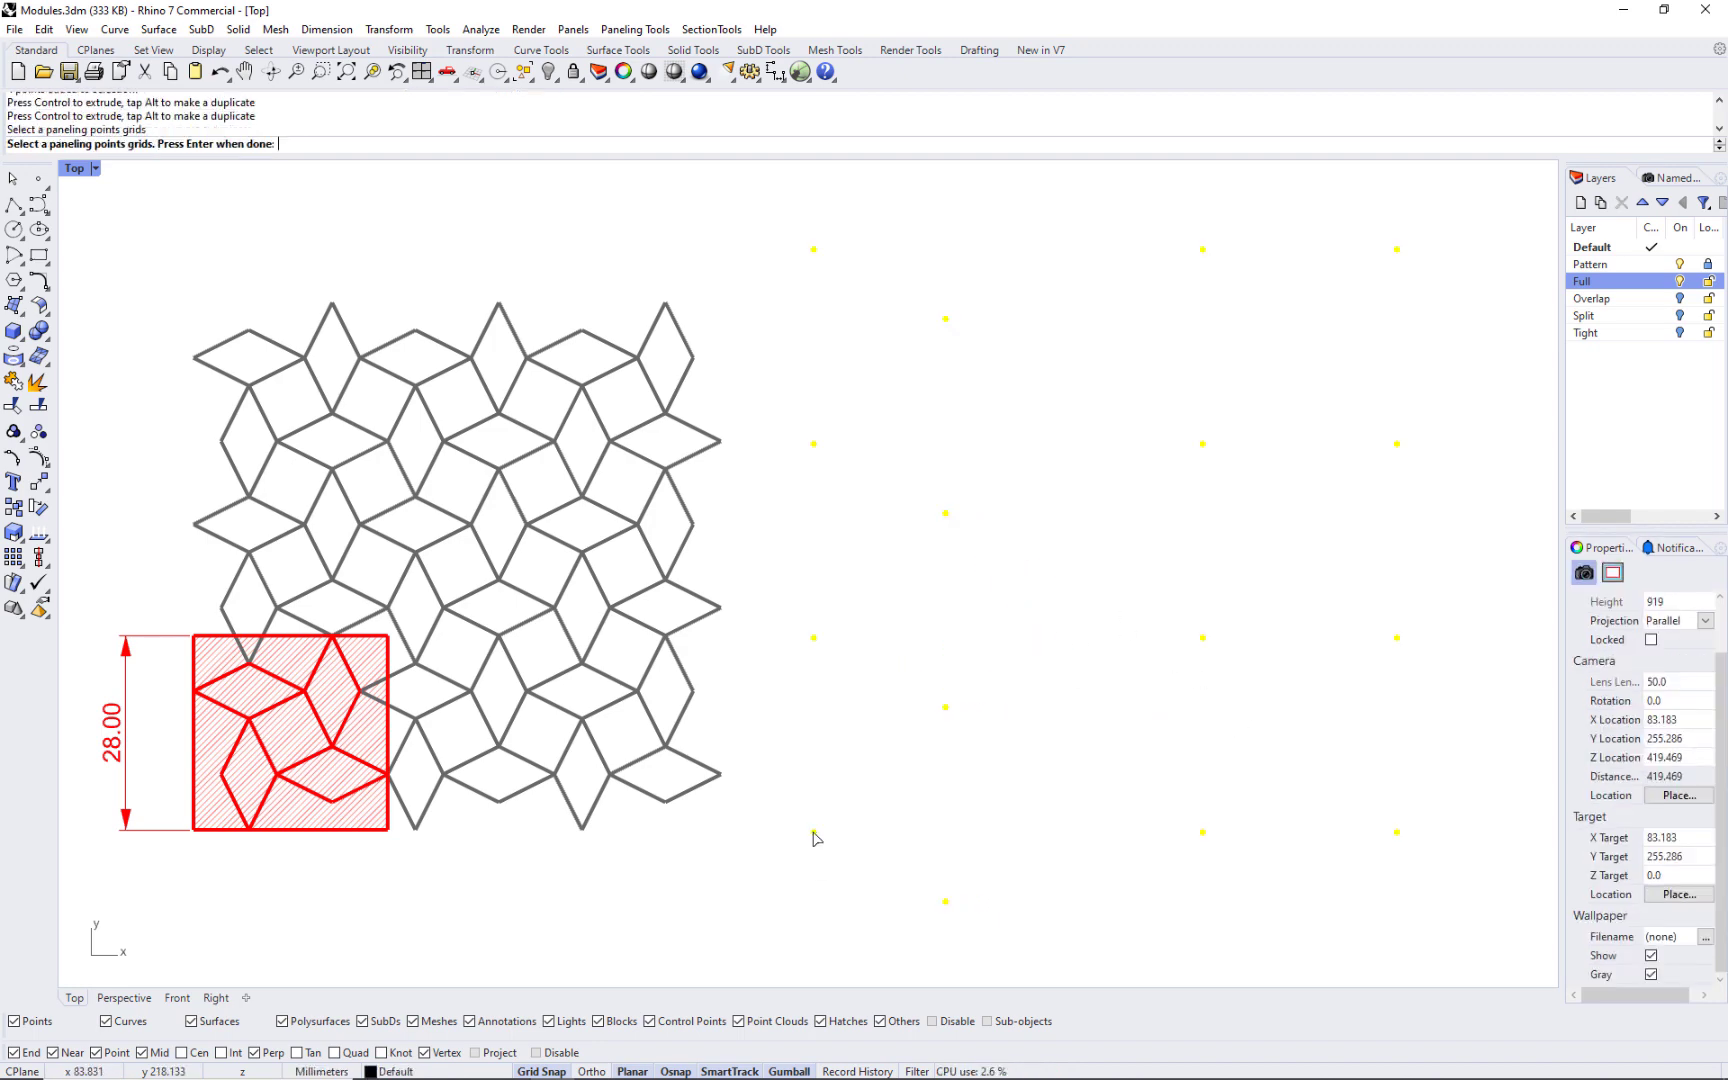
key("Return")
left_click(311, 808)
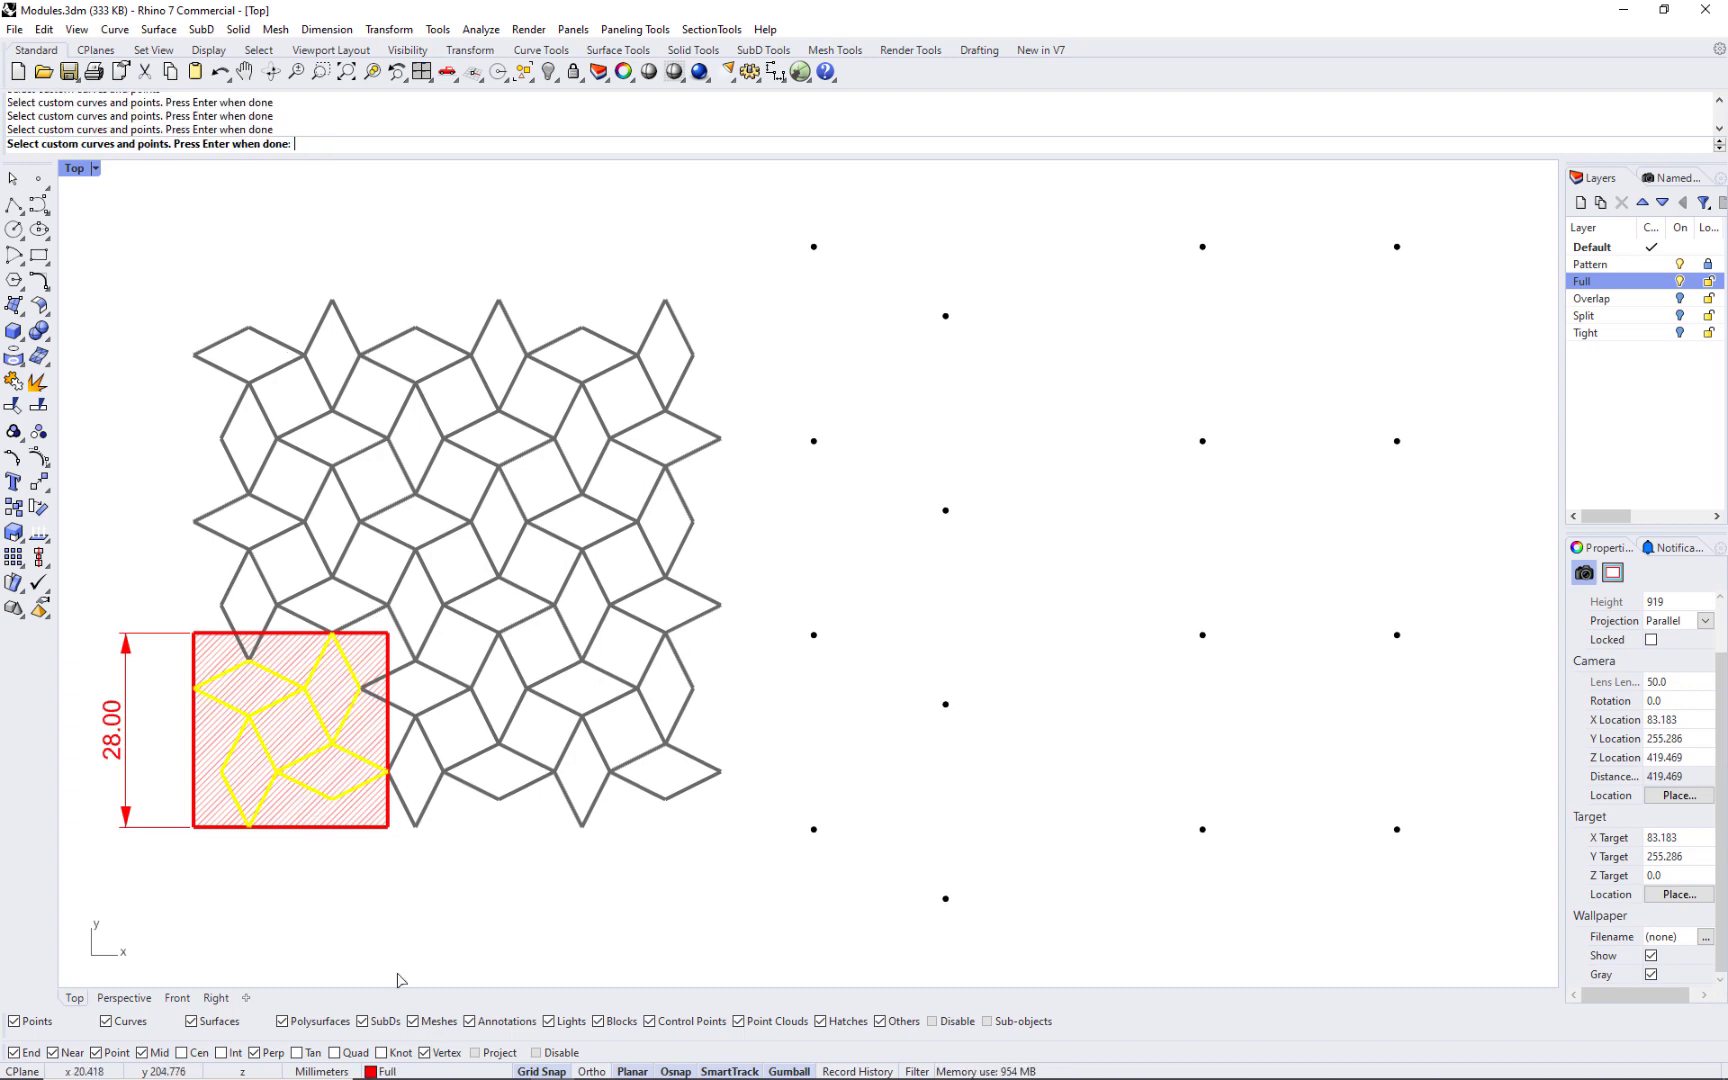
key("Return")
key("Return")
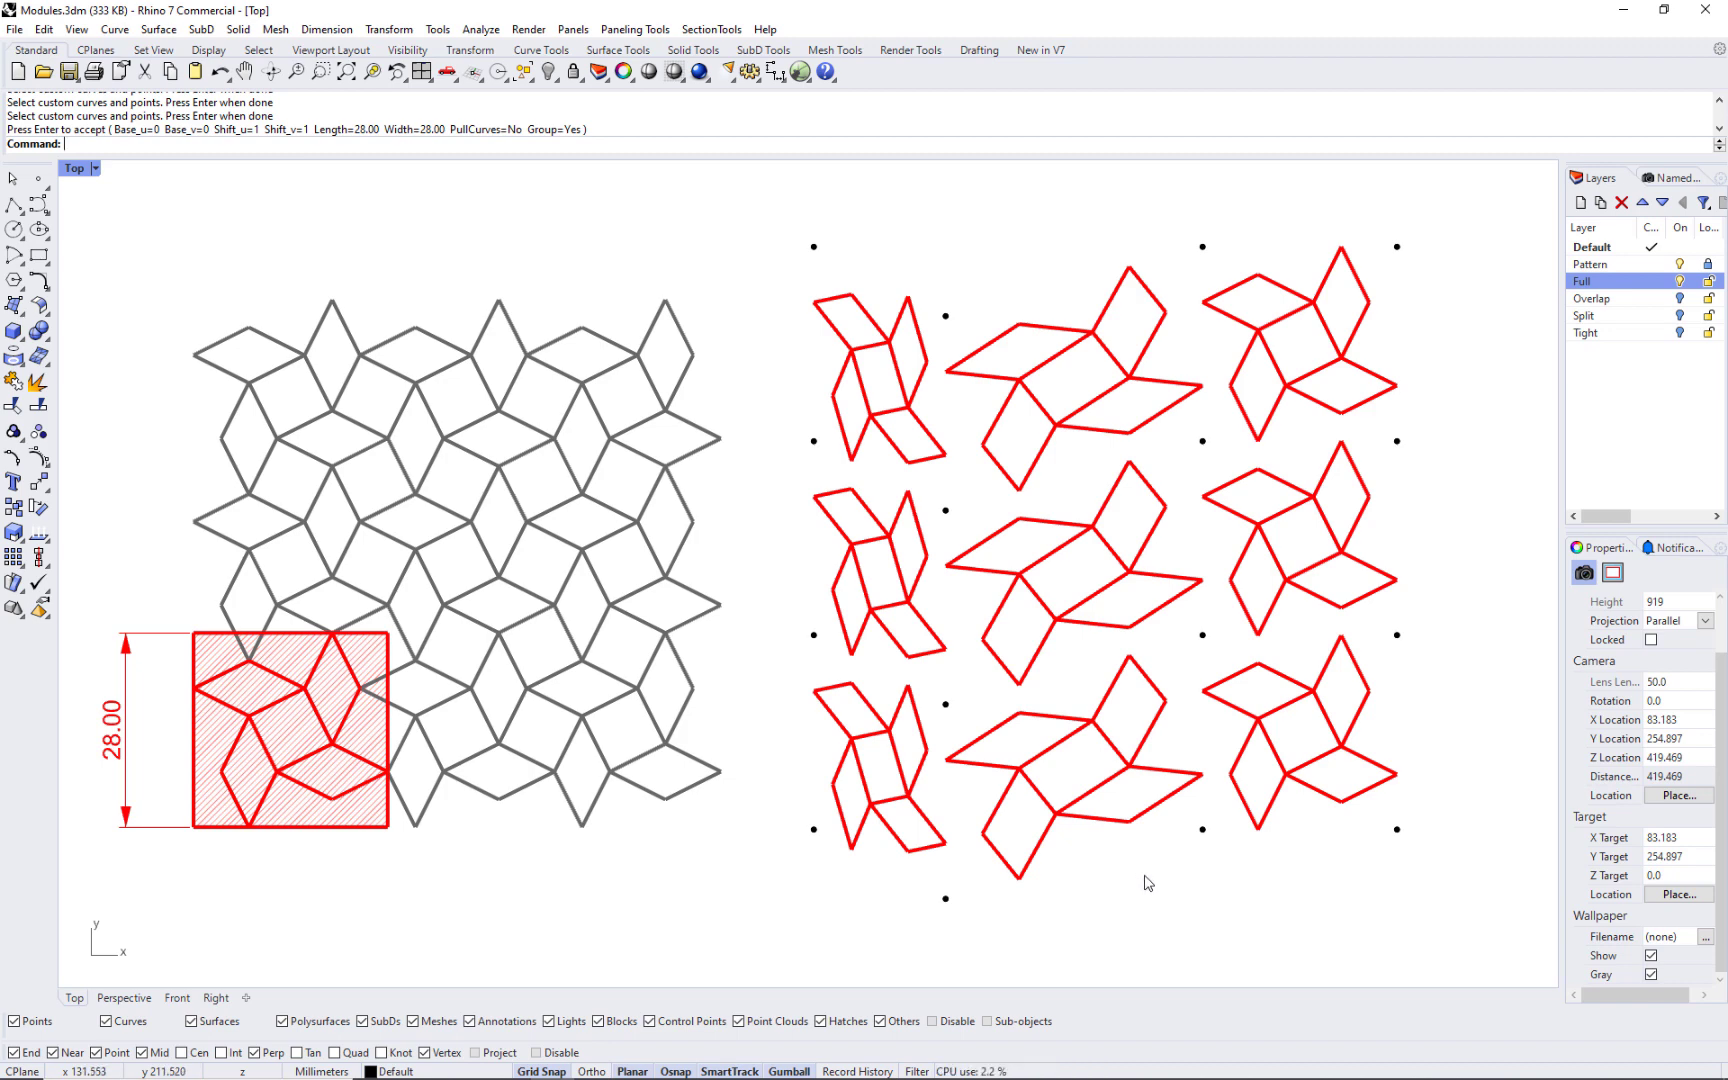
key("ctrl+z")
key("ctrl+z")
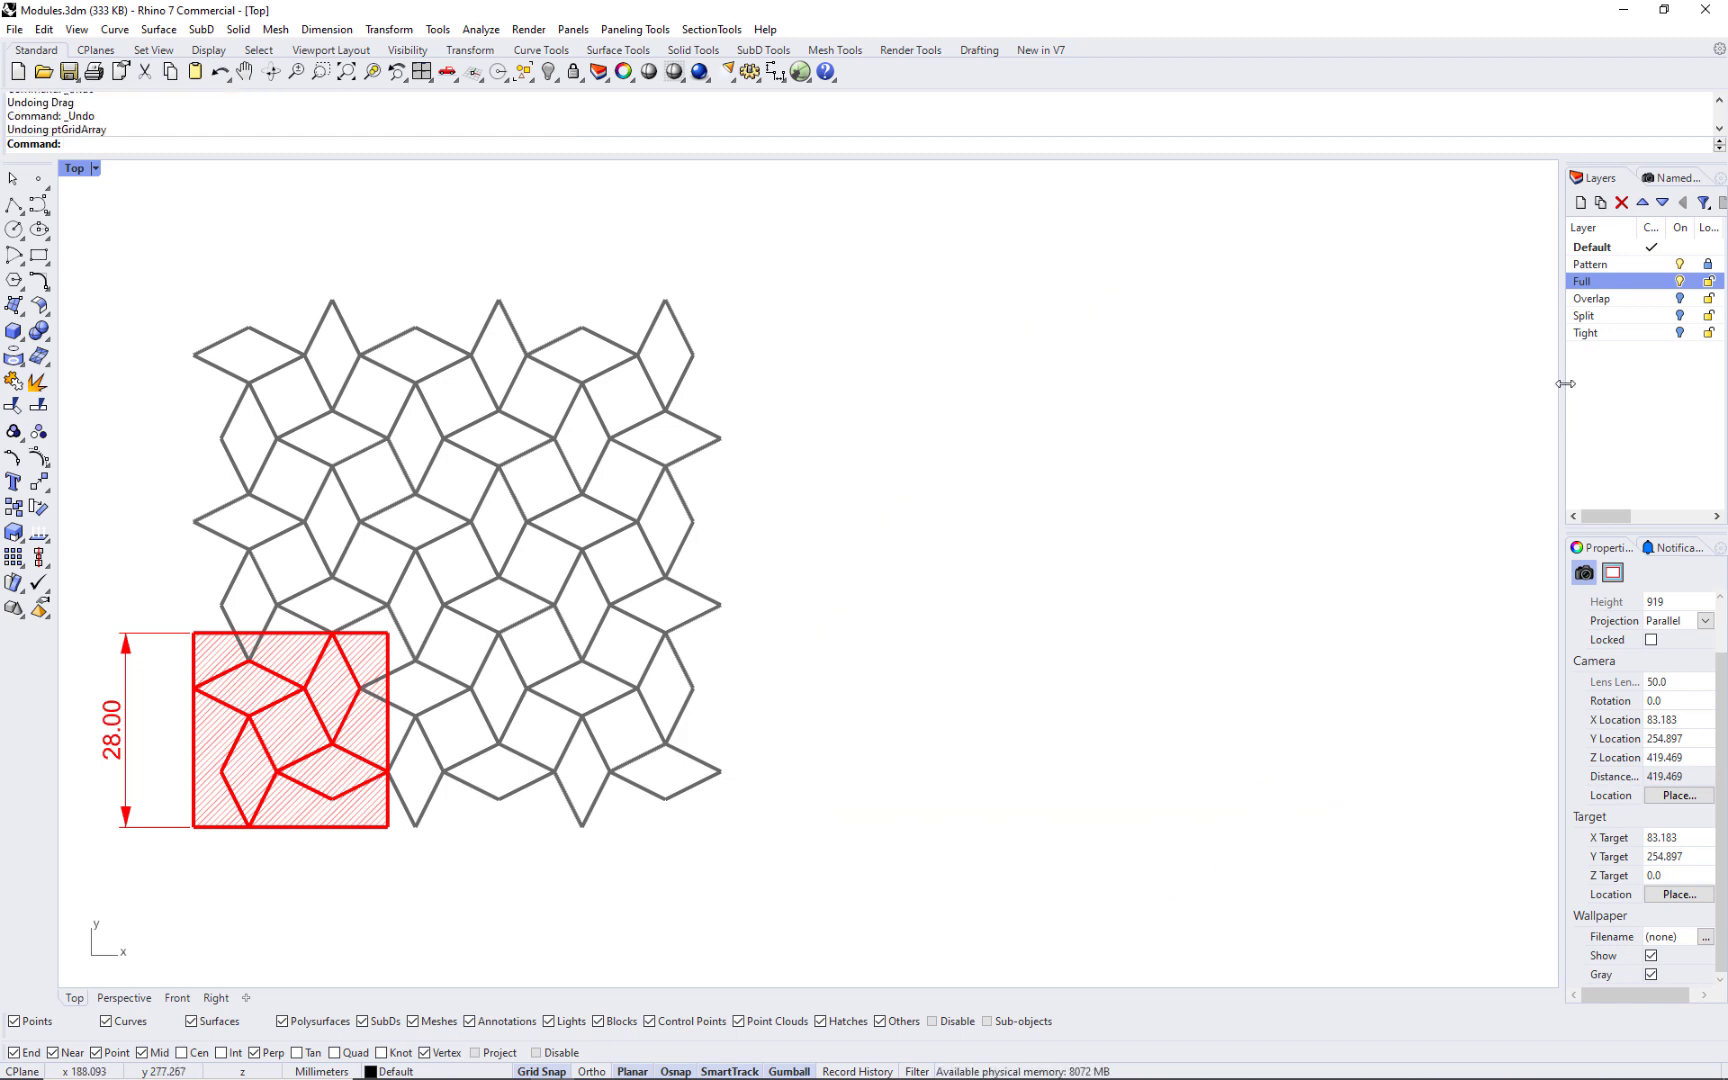
Show the Overlap layer instead of Full and set the 4×4 grid's U and V spacing to 24.
left_click(1680, 299)
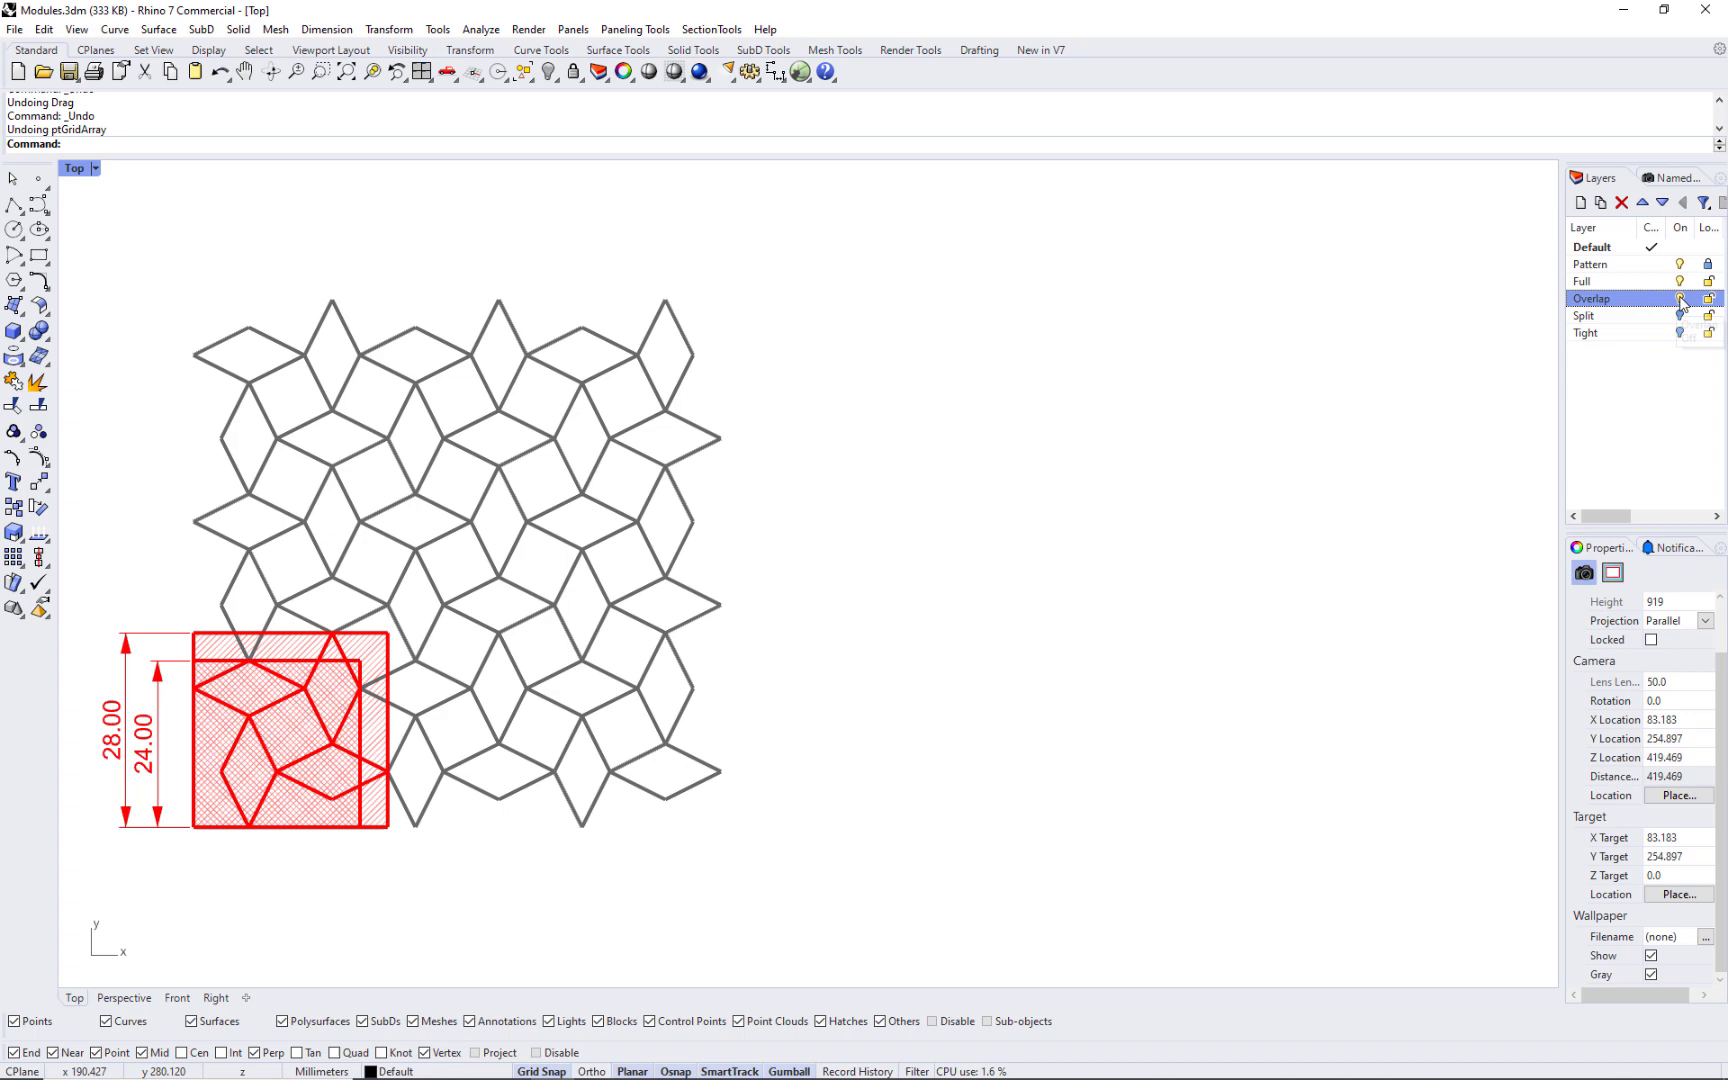
left_click(1680, 281)
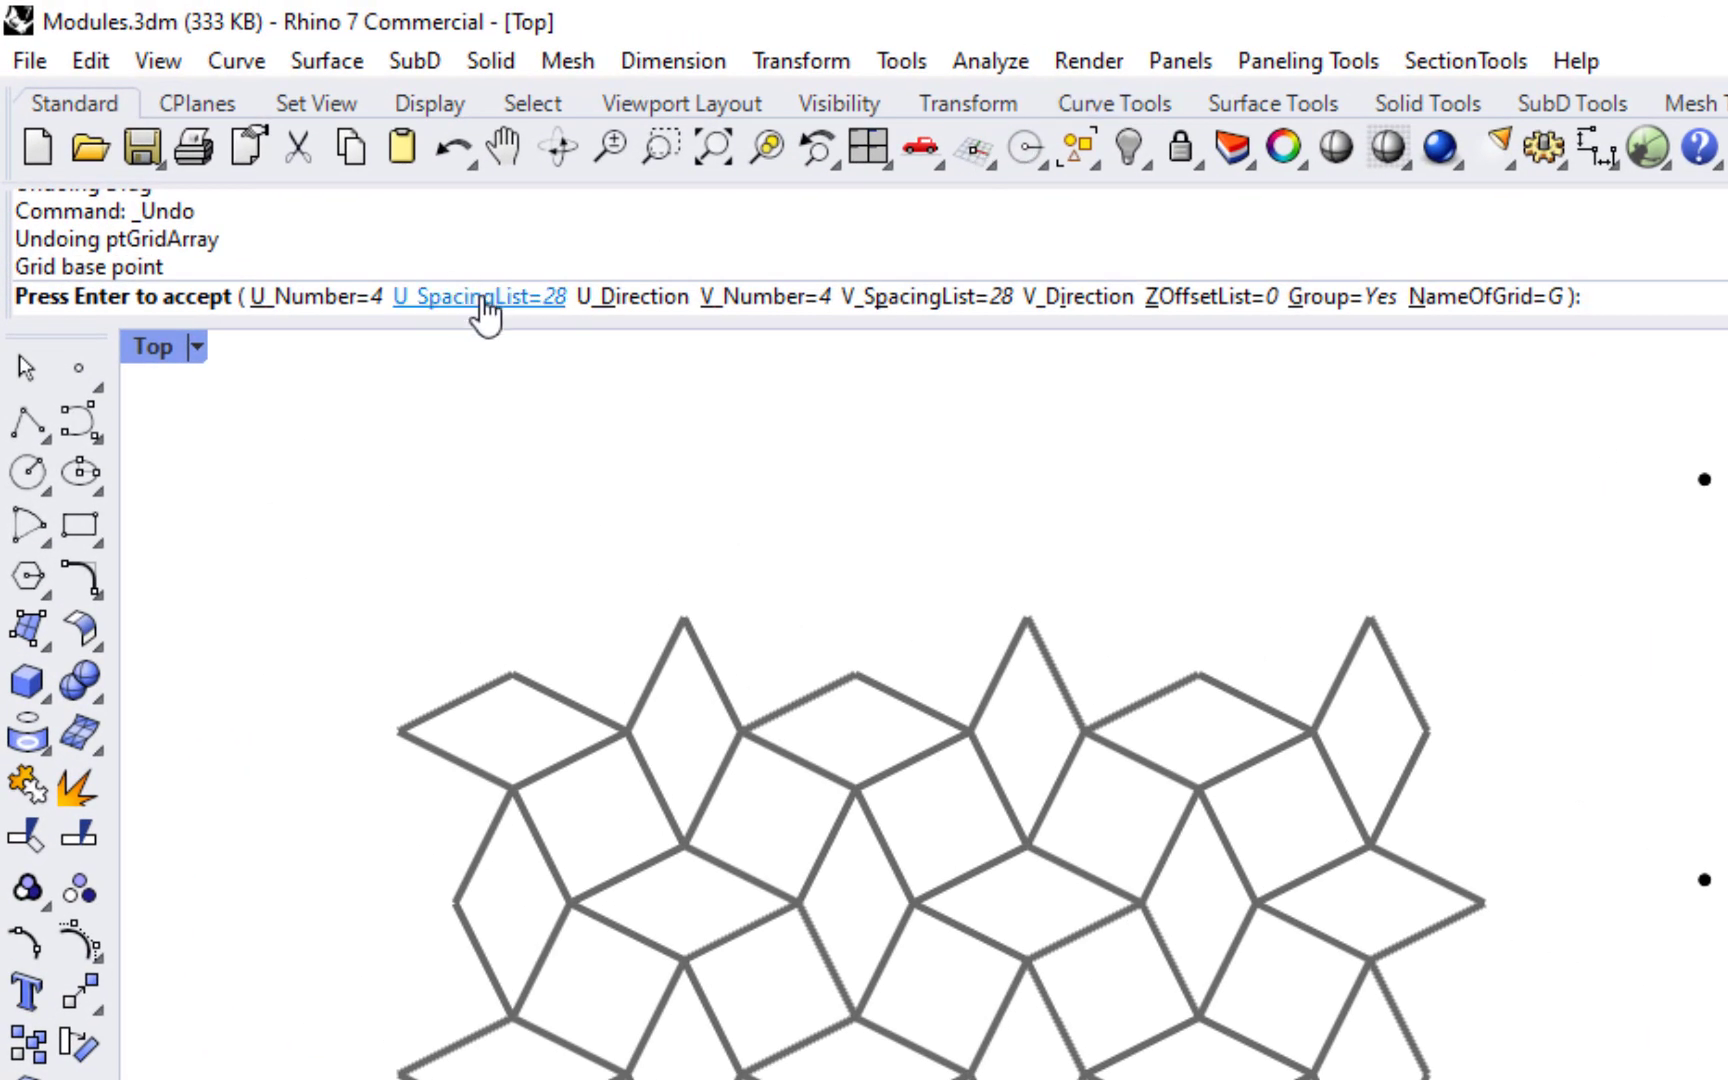
left_click(484, 297)
key("Return")
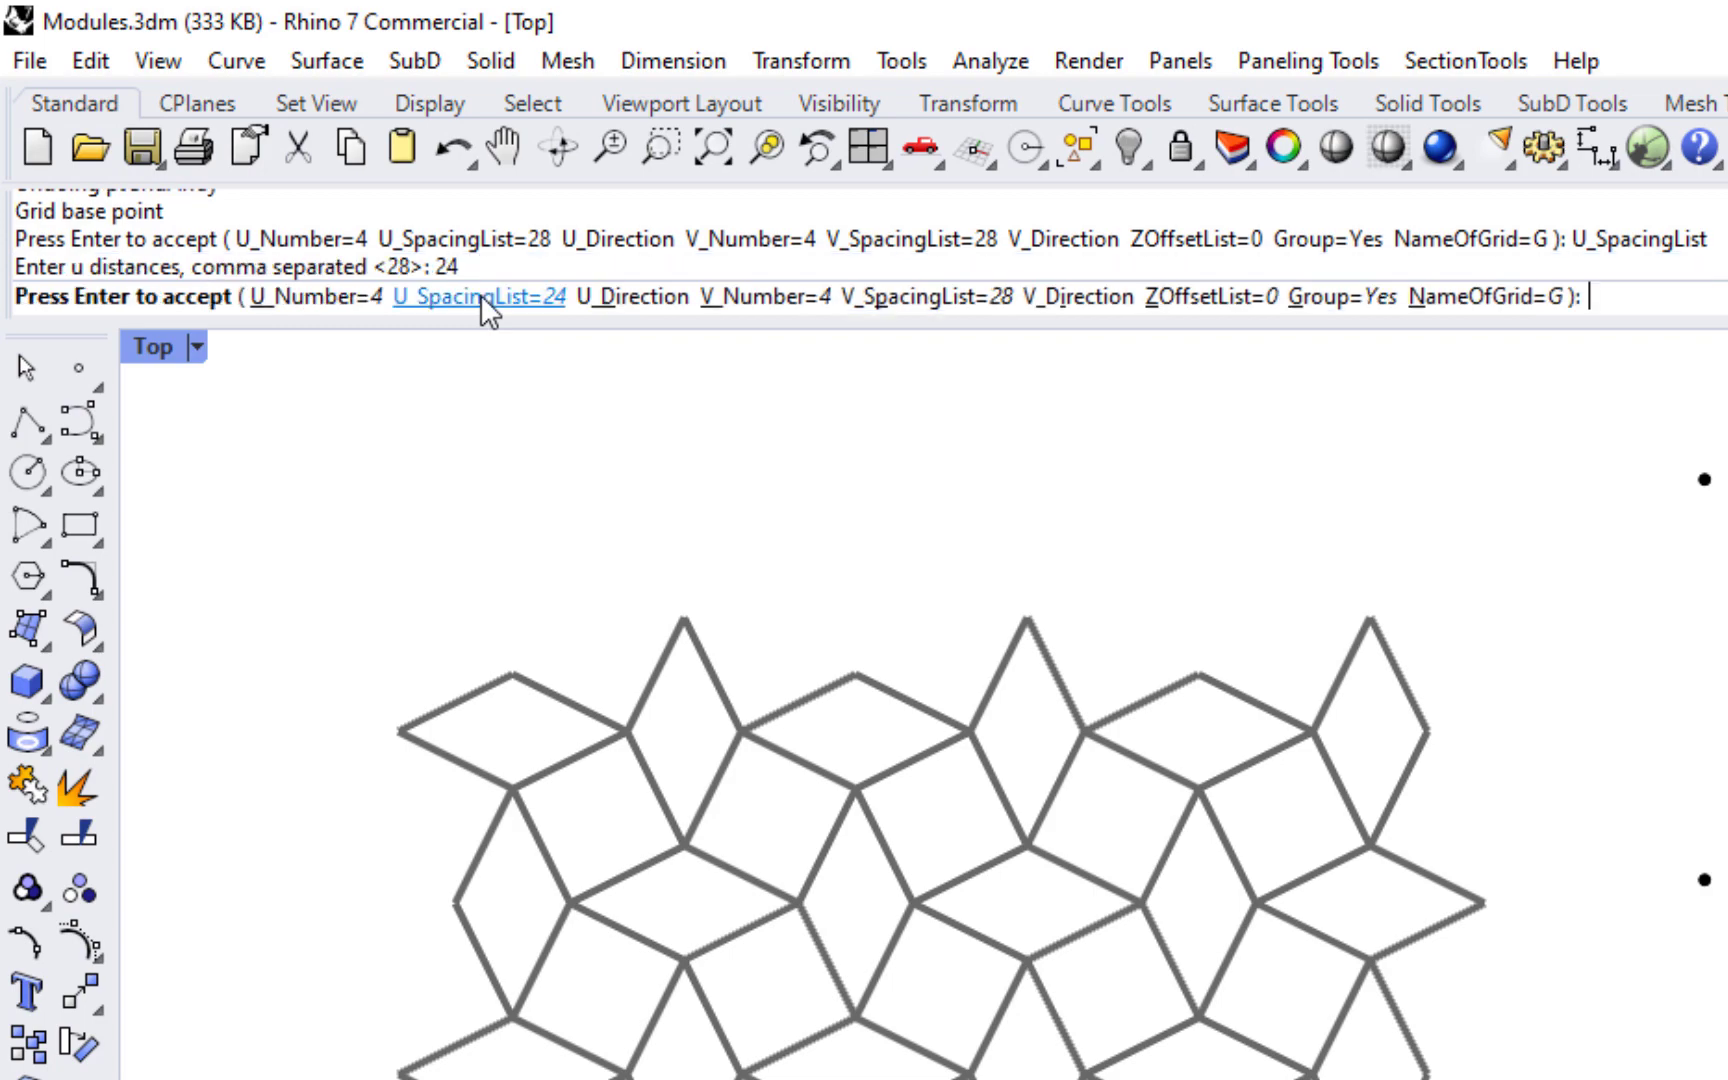
left_click(990, 299)
type("24")
key("Return")
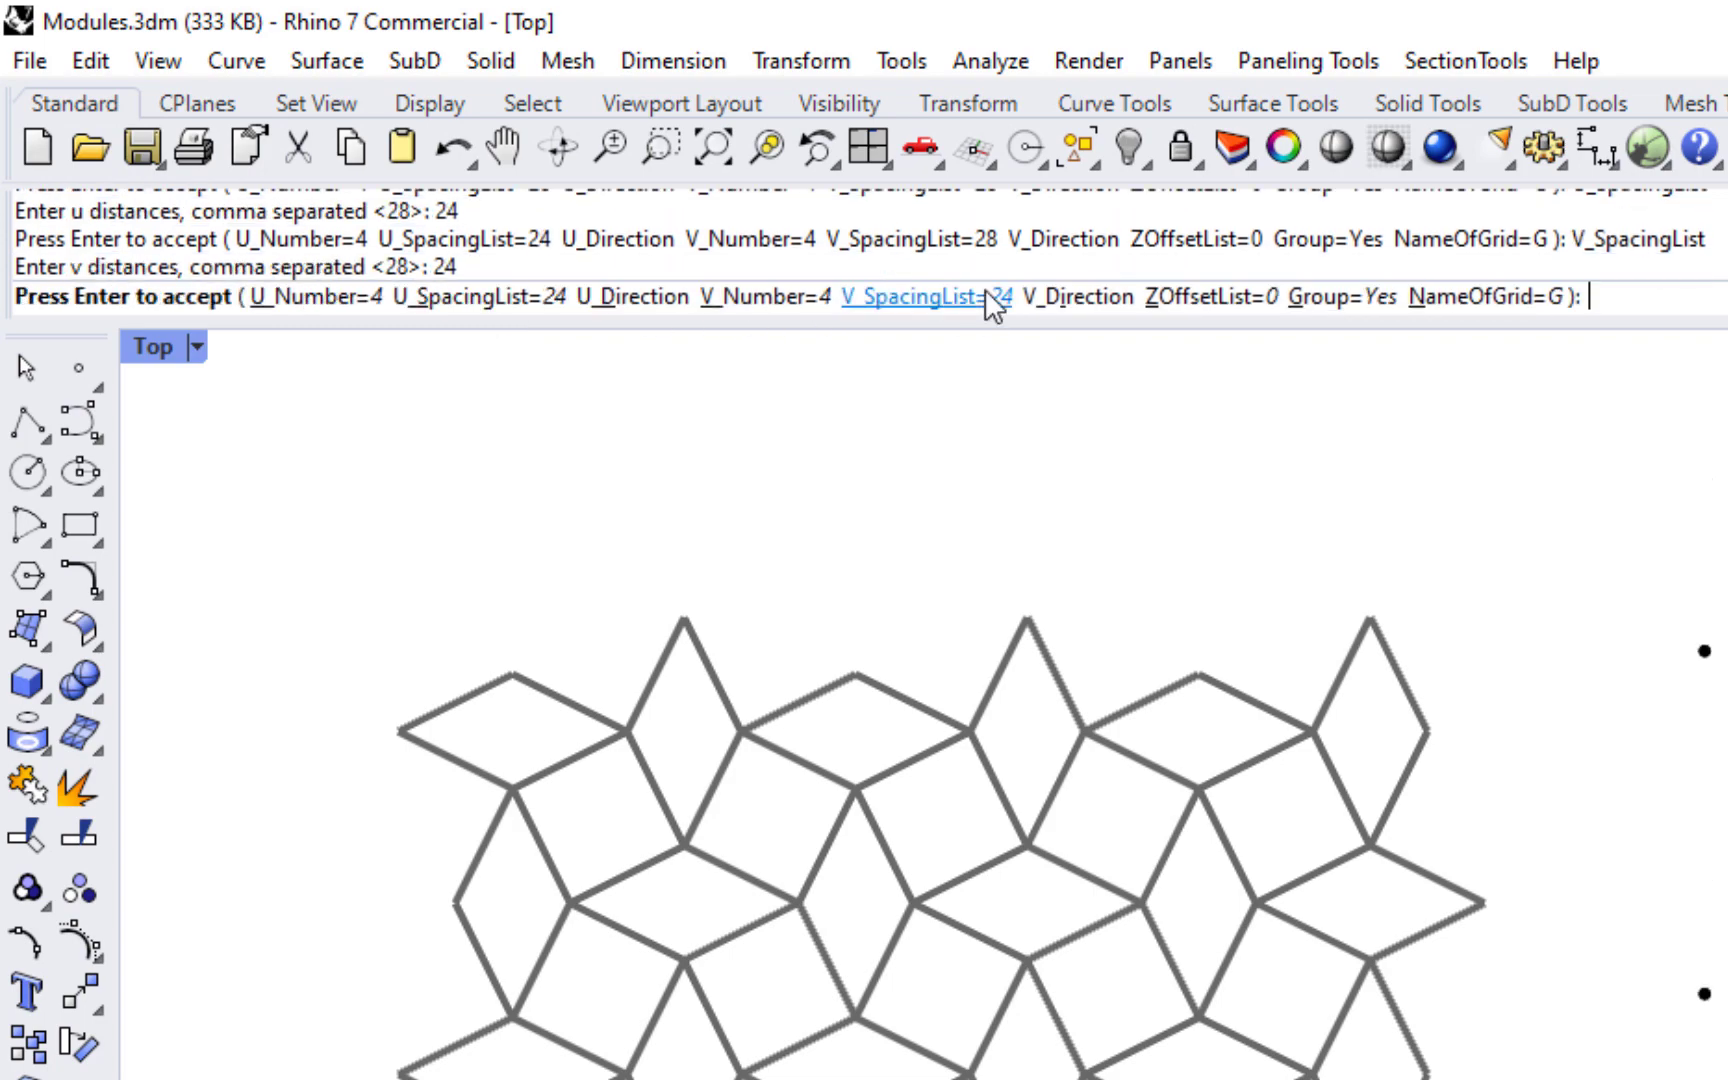
Accept the 24-spaced grid and run Panel Custom 2D on it with the Overlap module curves.
key("Return")
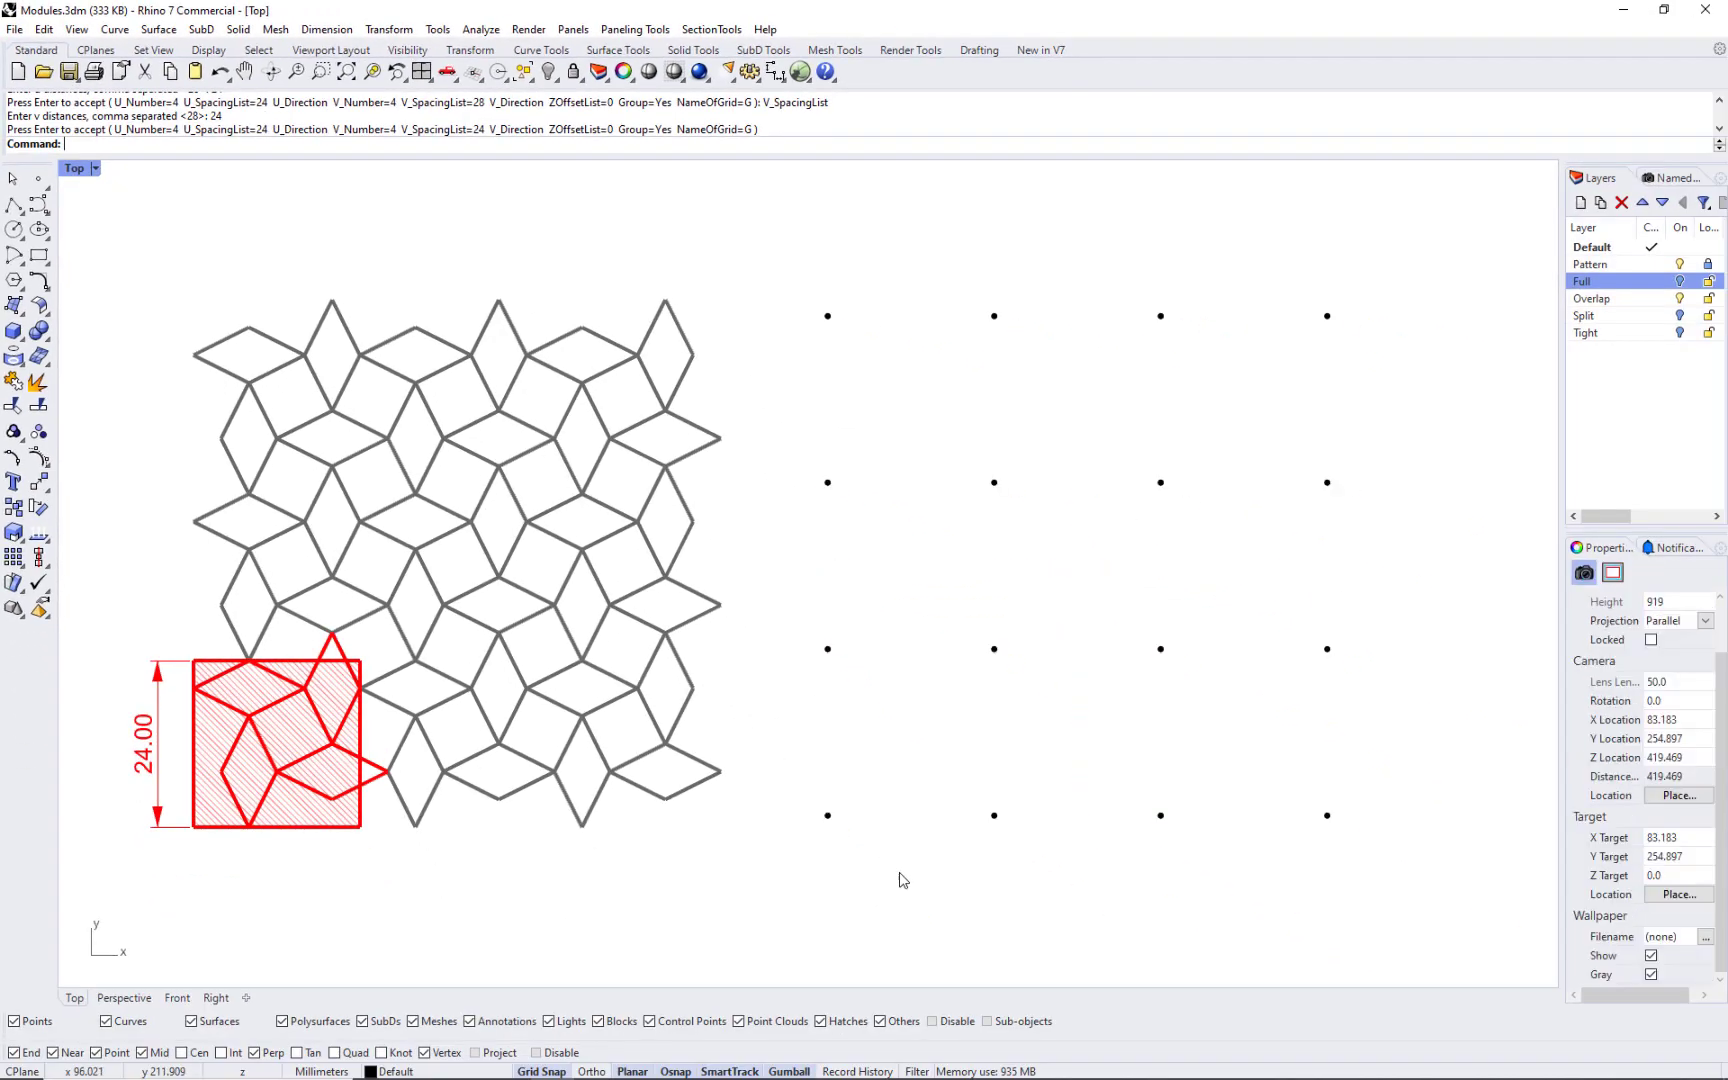
left_click(636, 29)
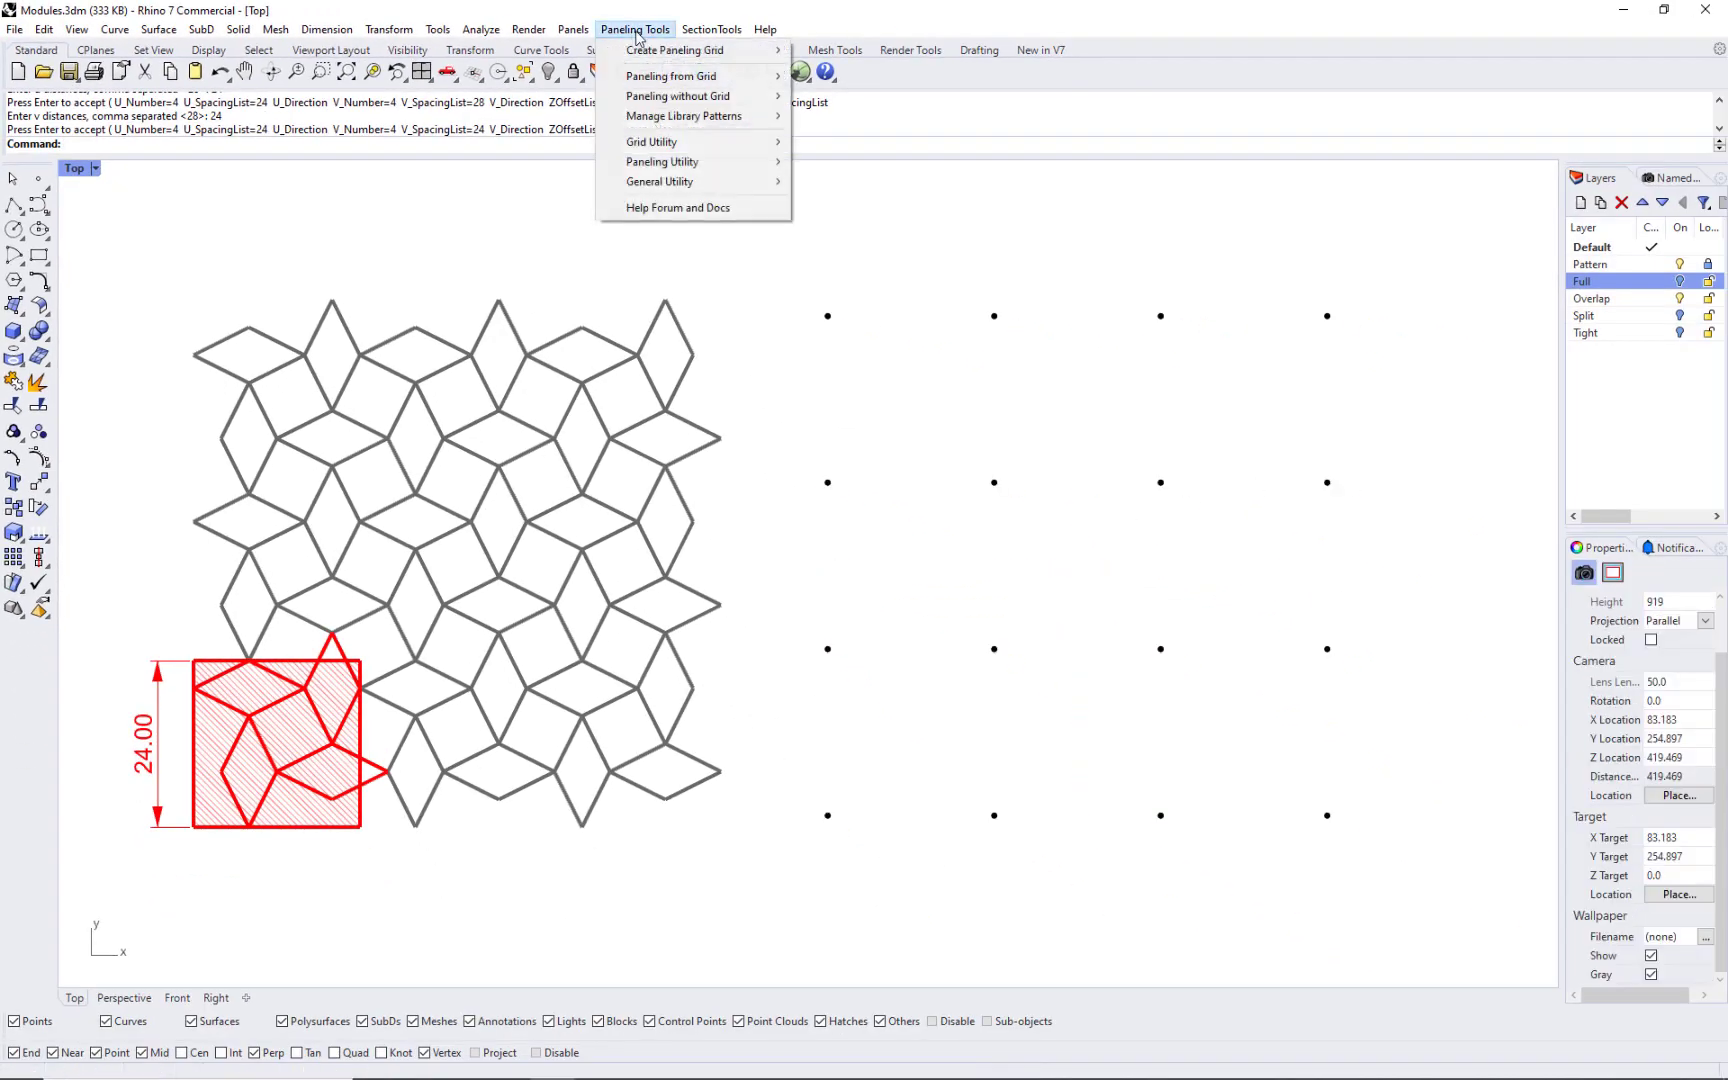
mouse_move(690, 76)
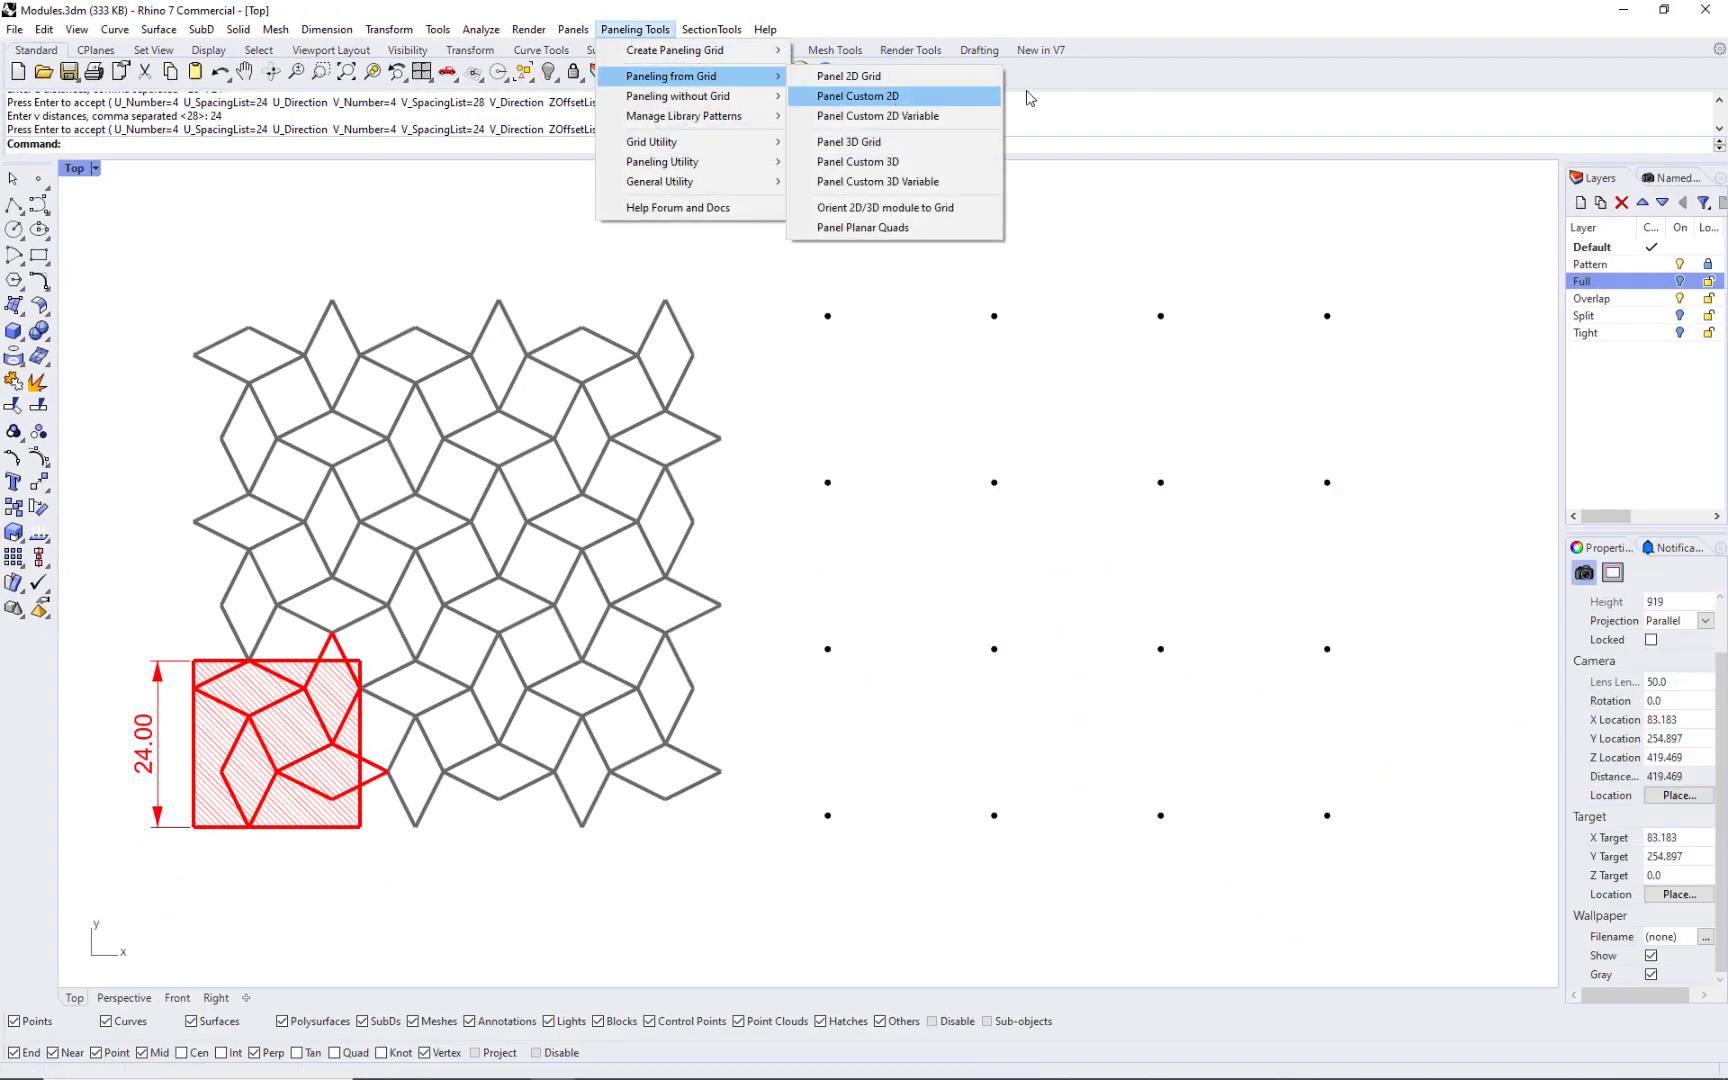
left_click(958, 96)
left_click(828, 816)
key("Return")
key("Return")
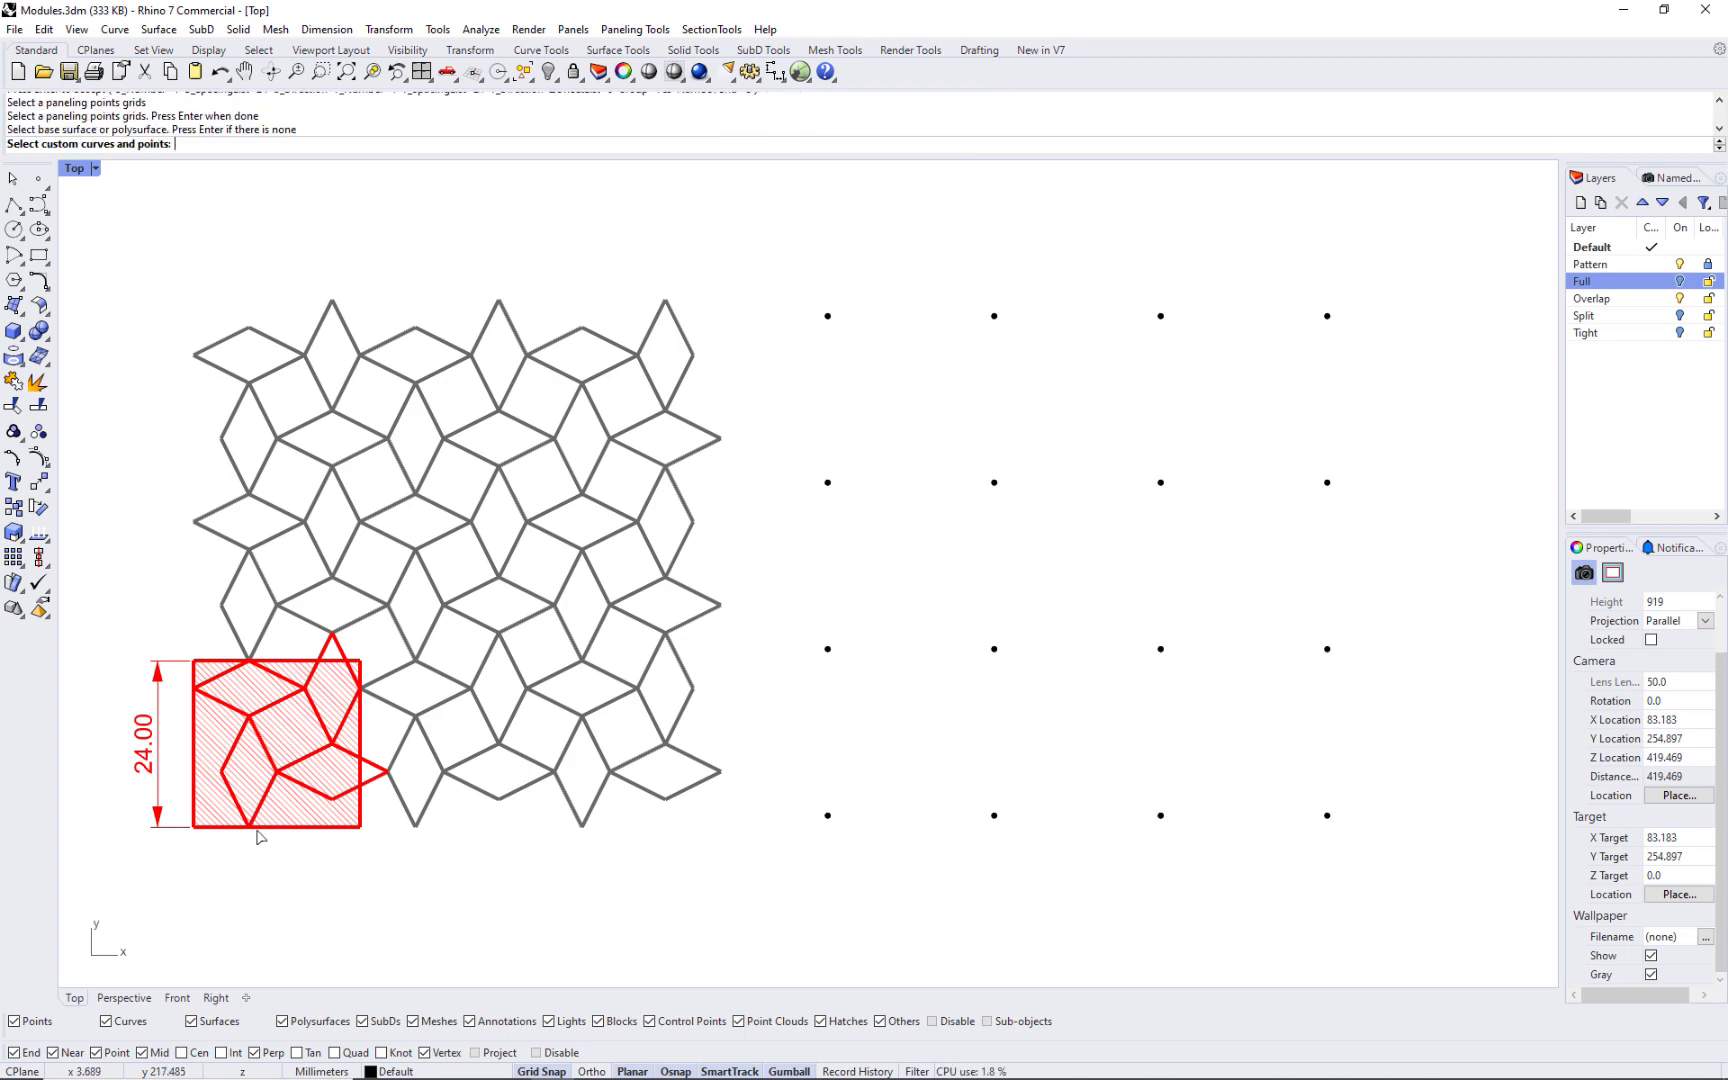
left_click(258, 836)
key("Return")
Set module length and width to 24 and create the red Overlap panels.
left_click(352, 144)
type("24")
key("Return")
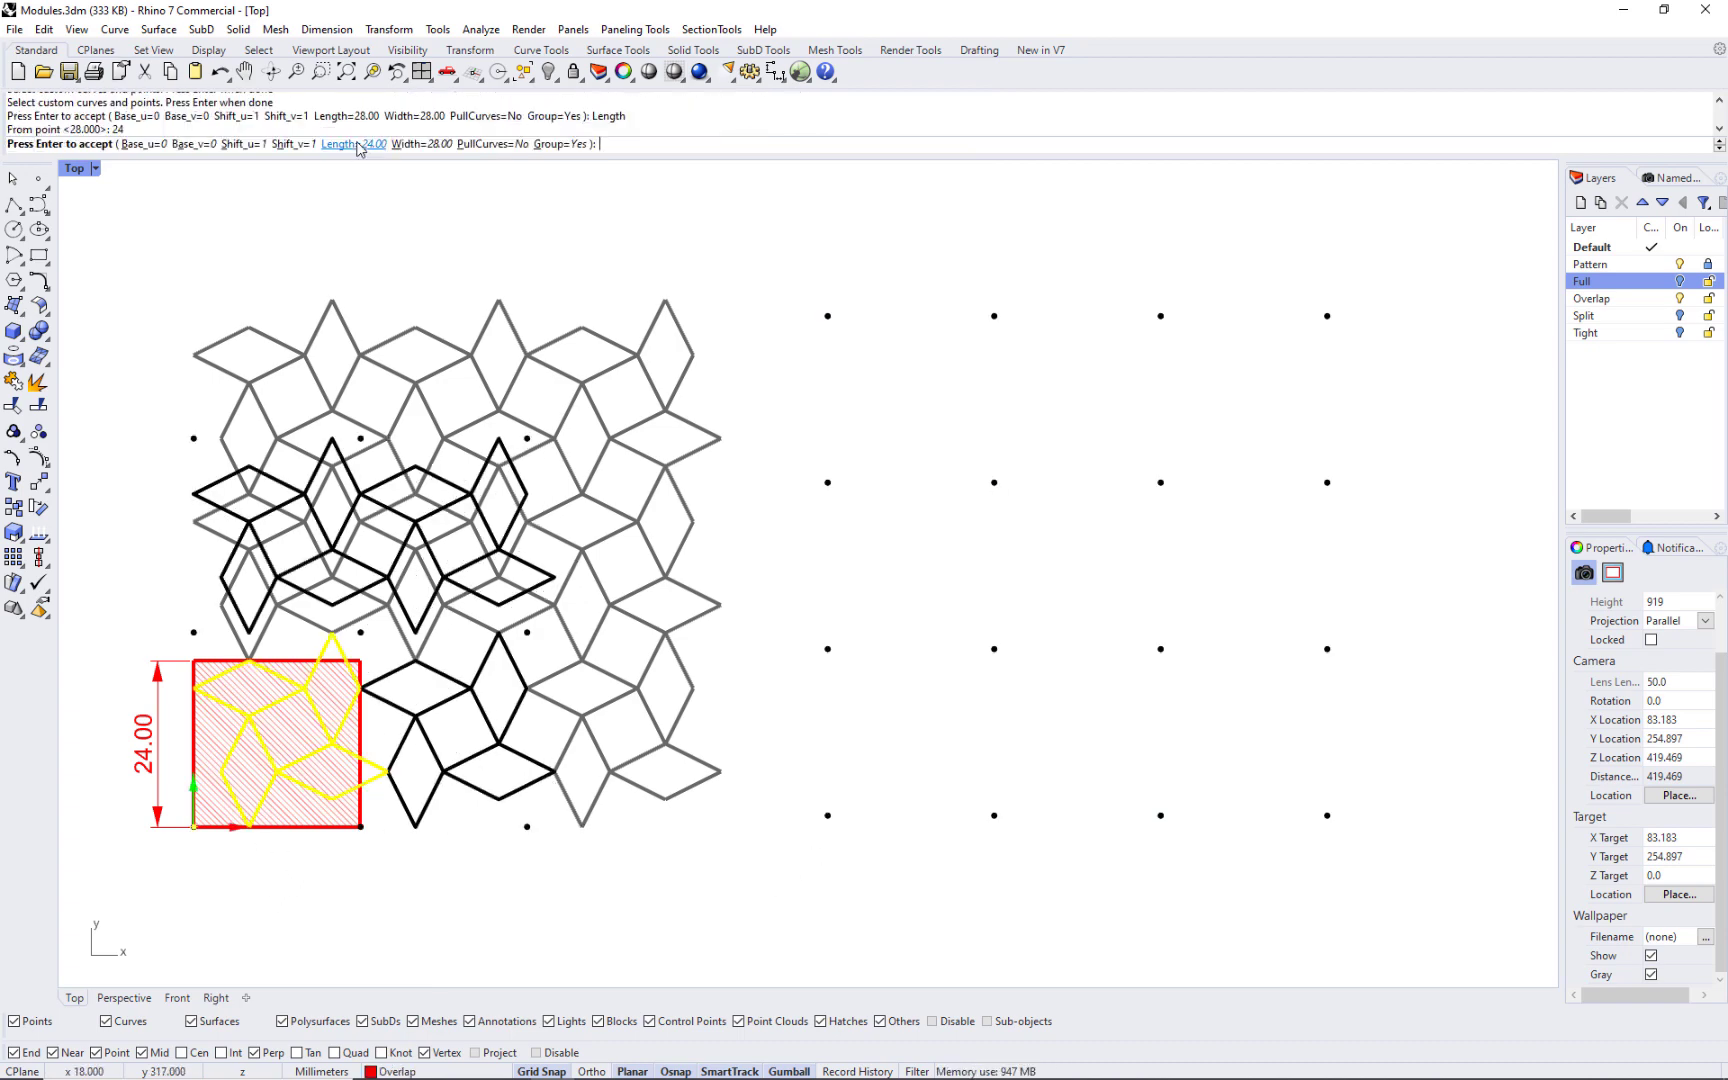
left_click(420, 144)
type("24")
key("Return")
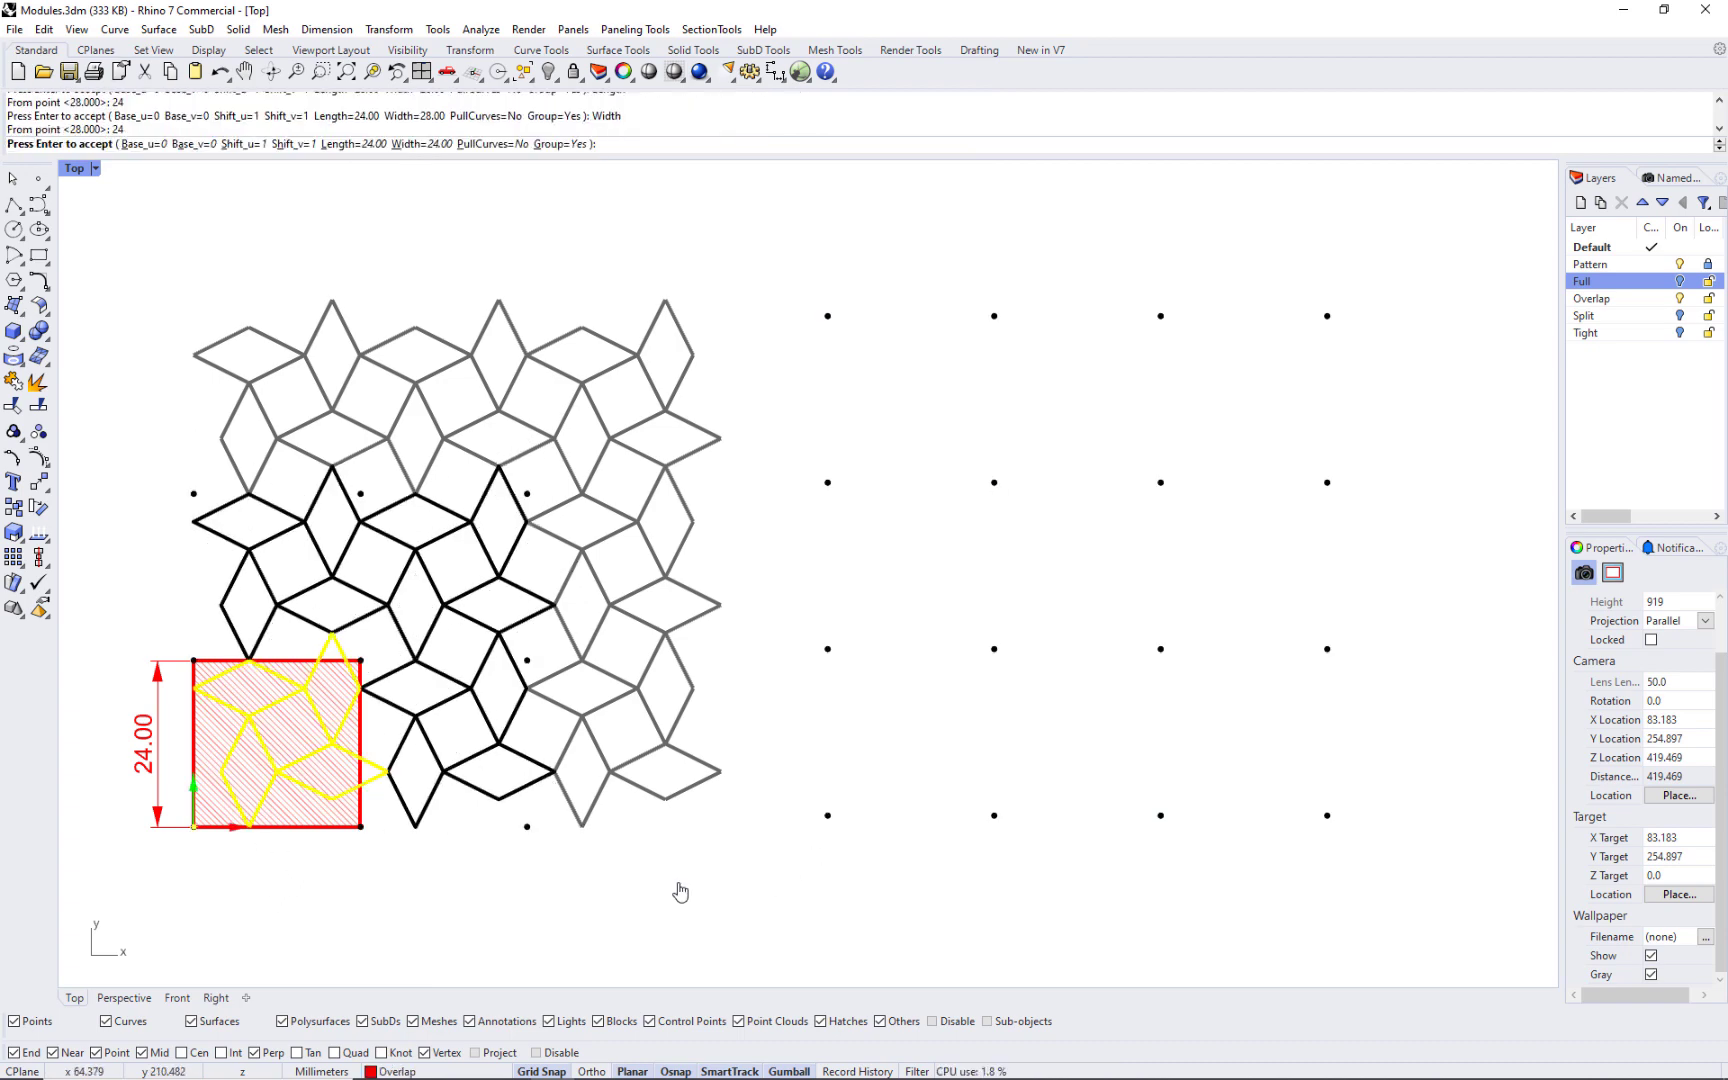
key("Return")
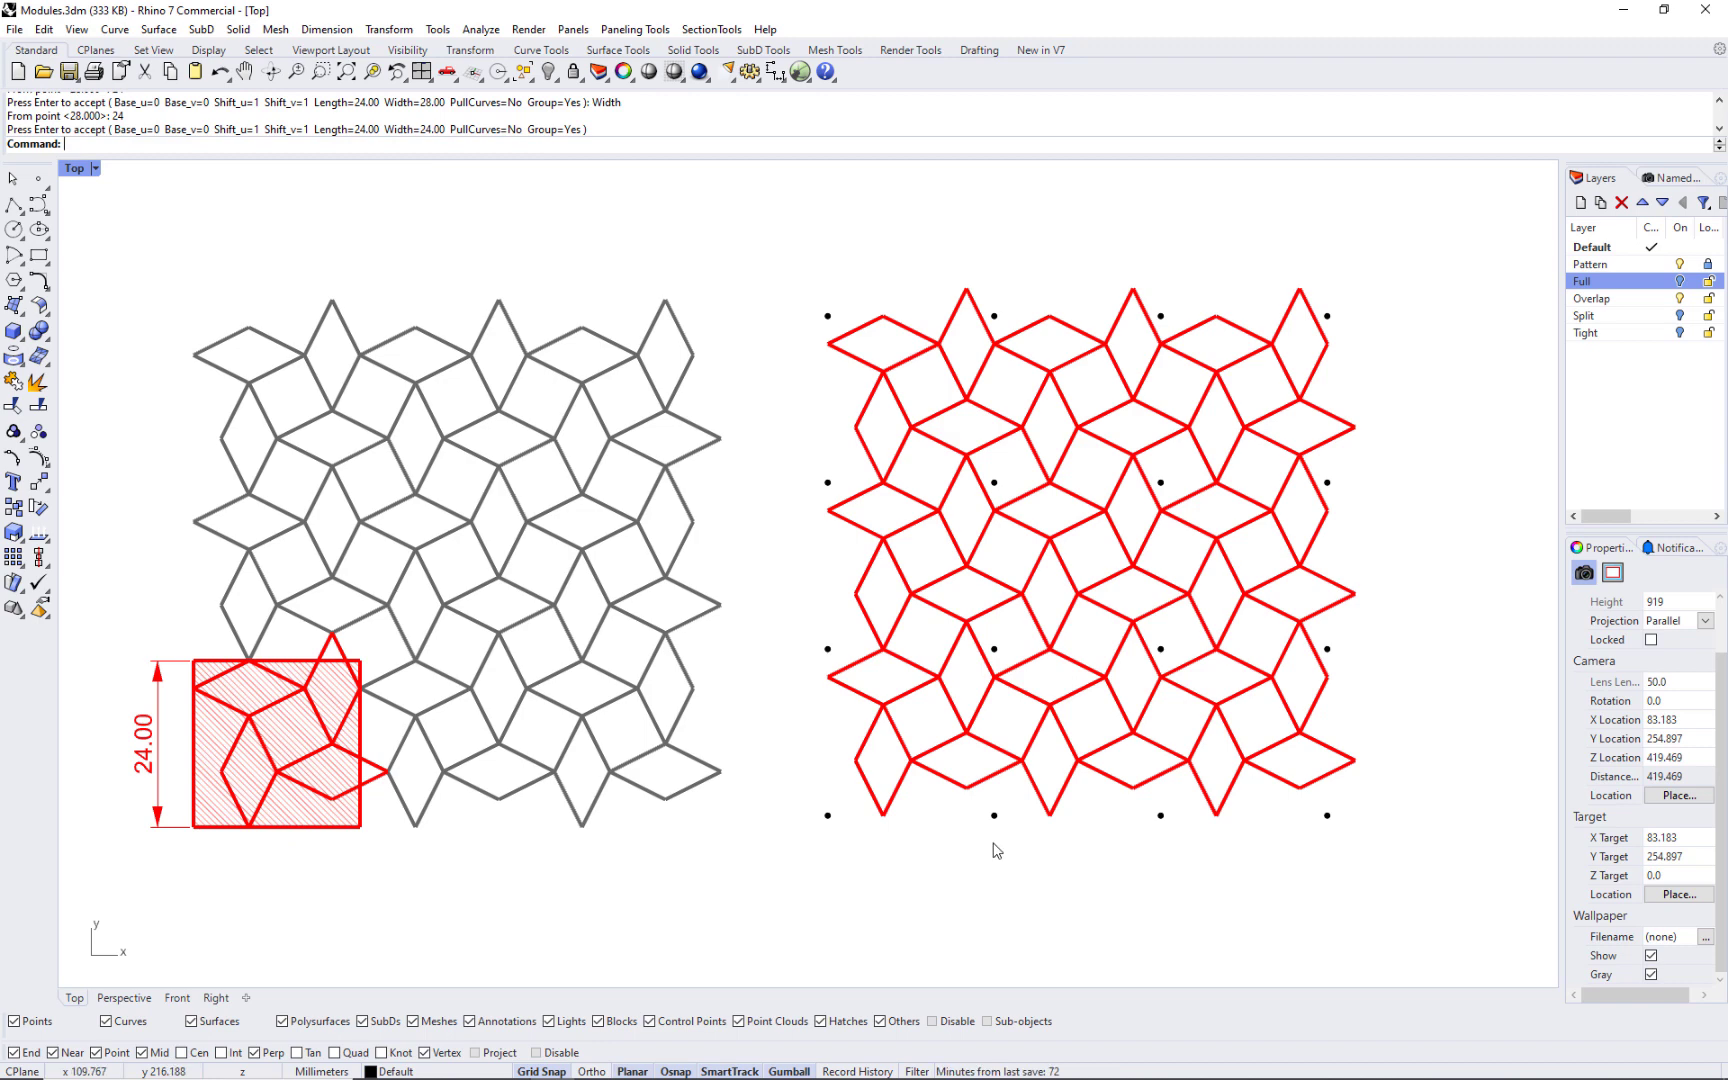
Rerun Panel Custom 2D on the shifted grid with the Overlap module curves.
key("ctrl+z")
key("ctrl+z")
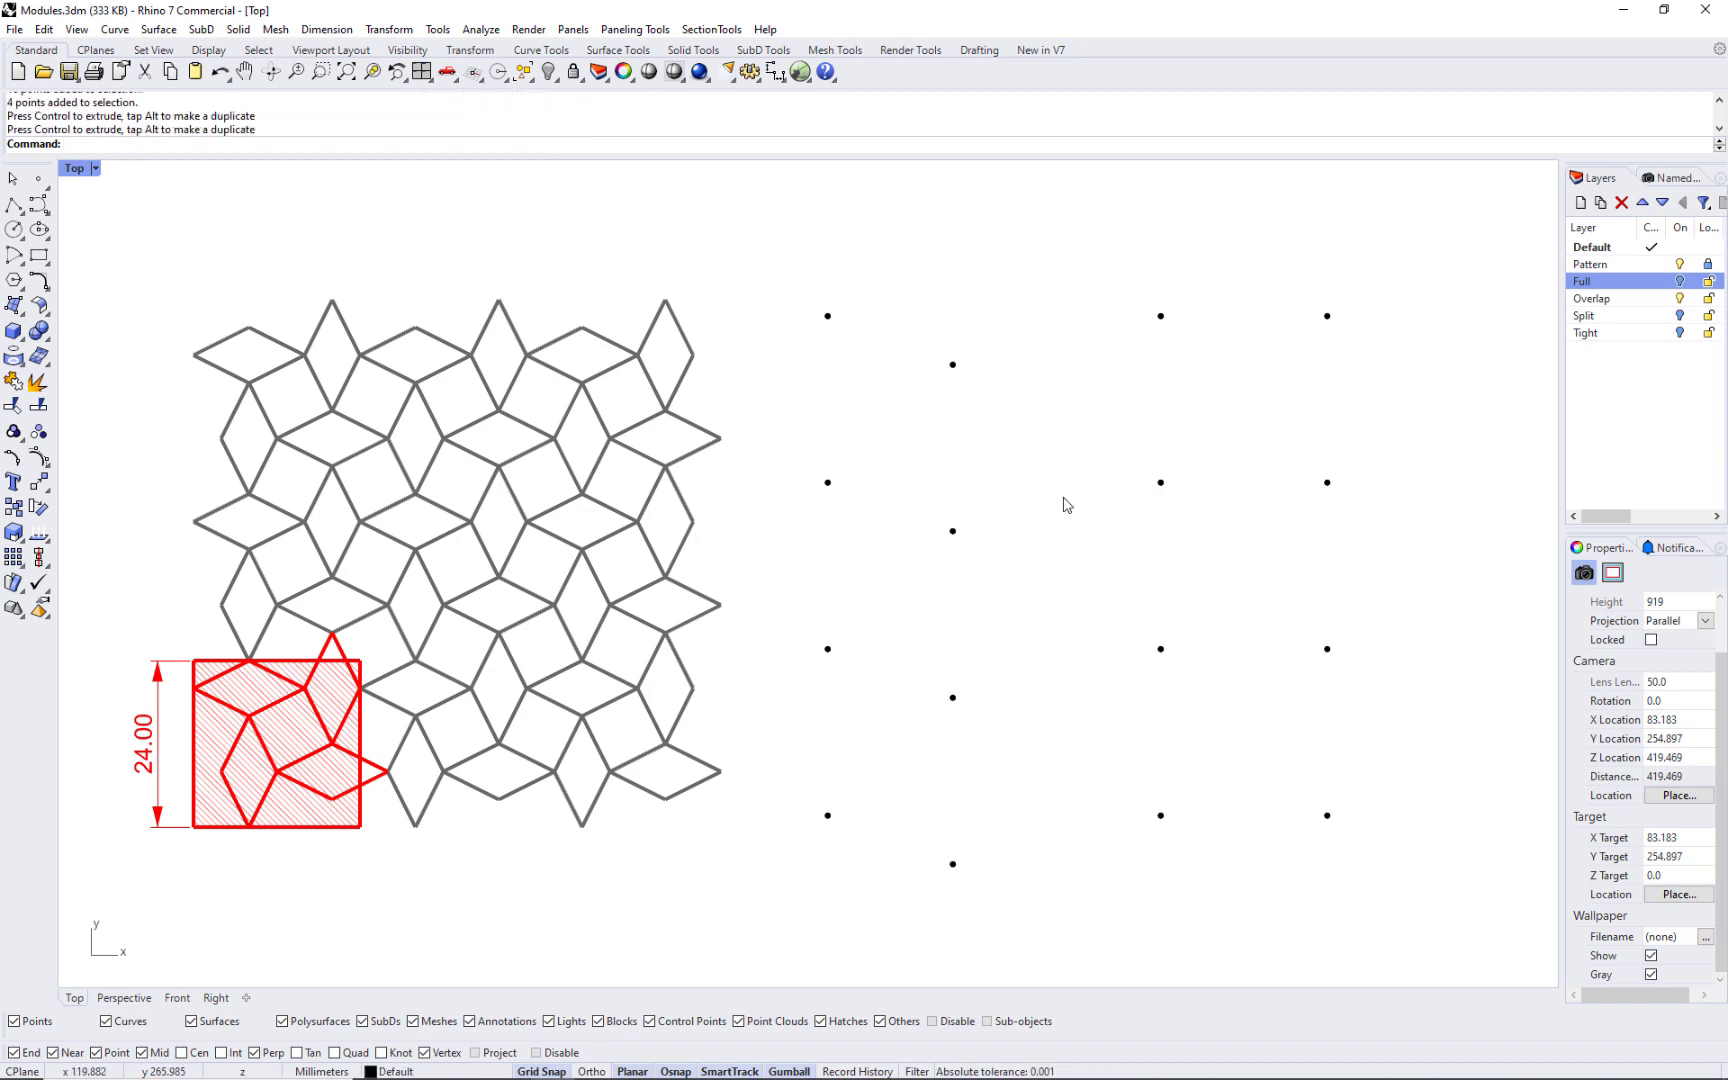
key("Return")
key("Return")
key("Return")
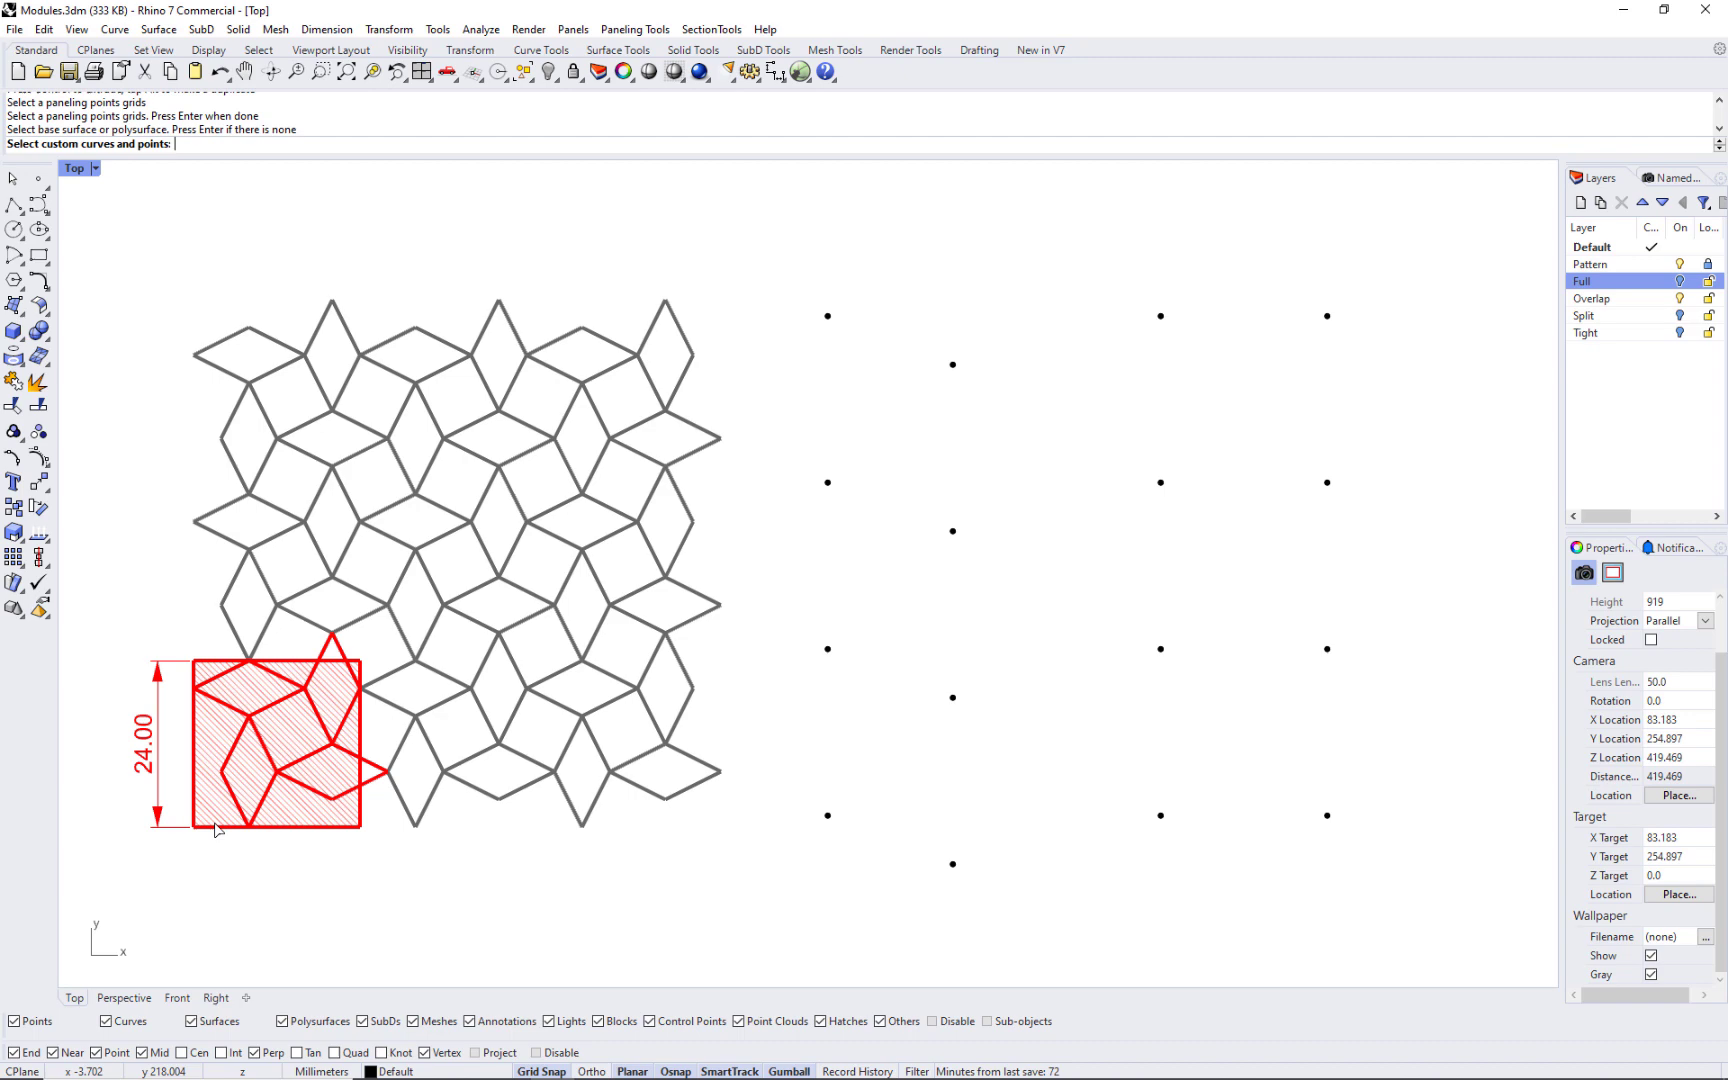
left_click(300, 782)
key("Return")
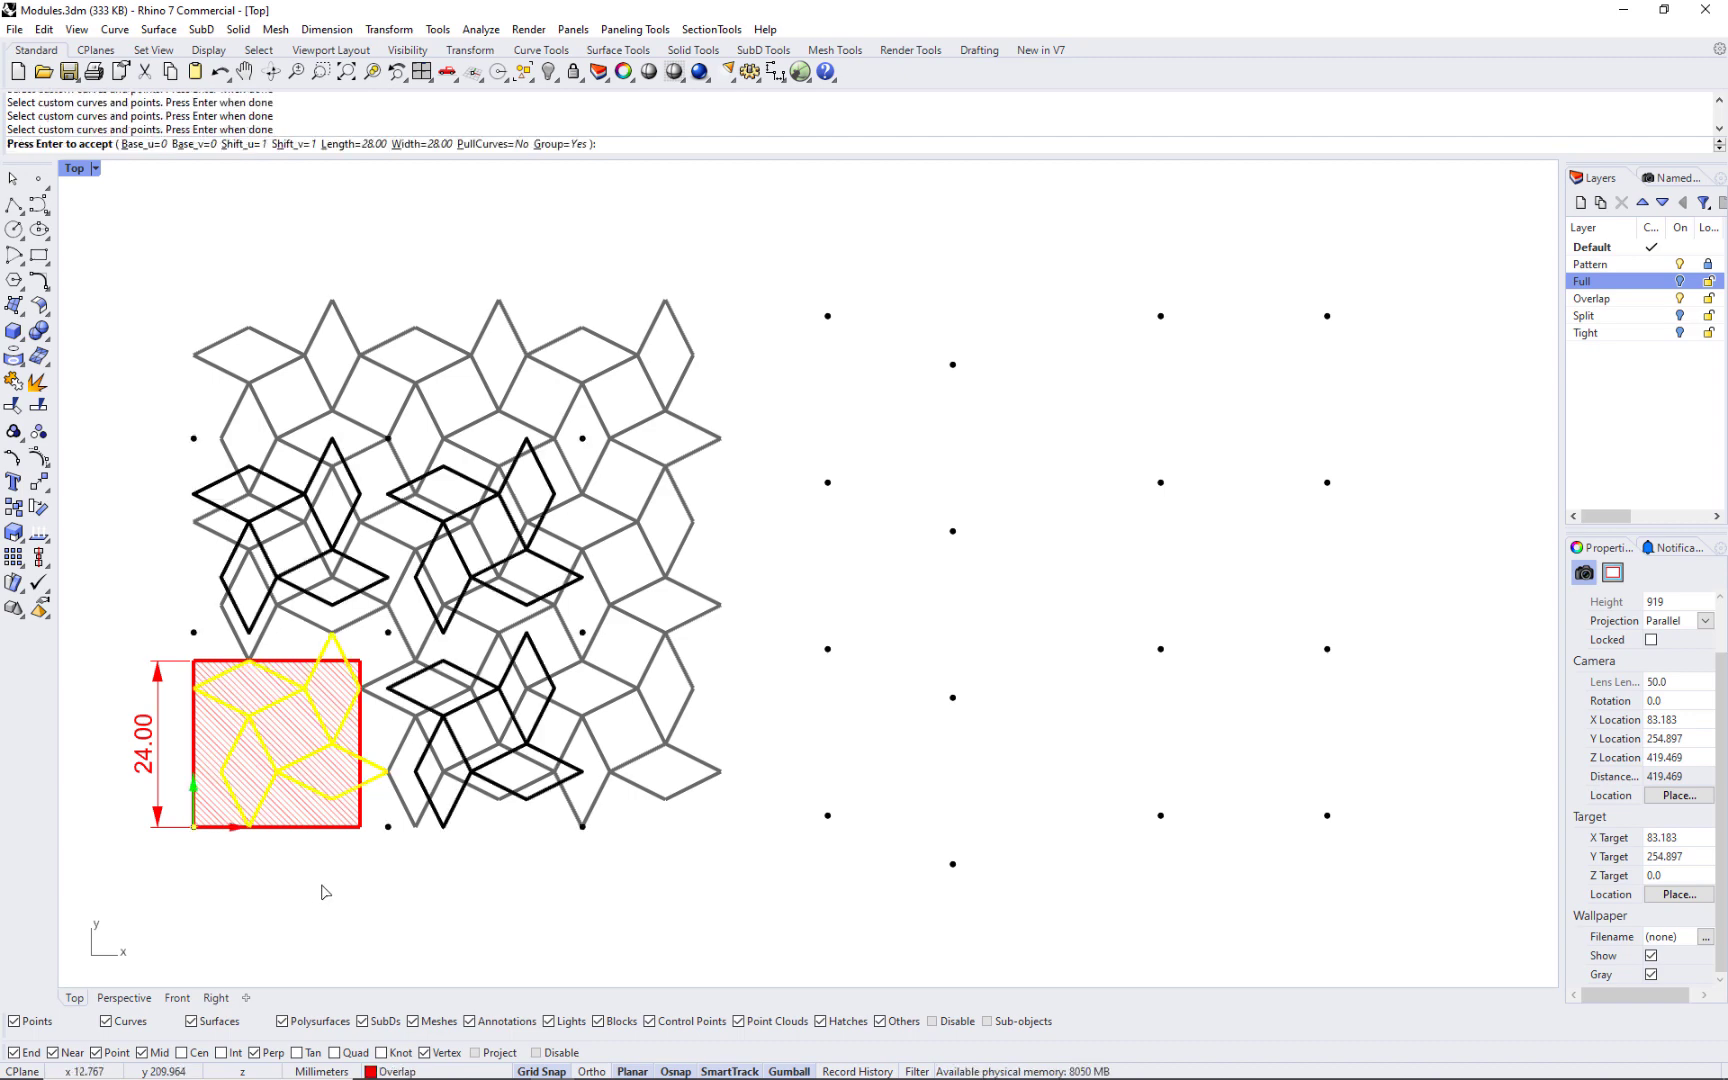
Set module length and width to 24, then undo the paneling and the shifted grid.
left_click(354, 146)
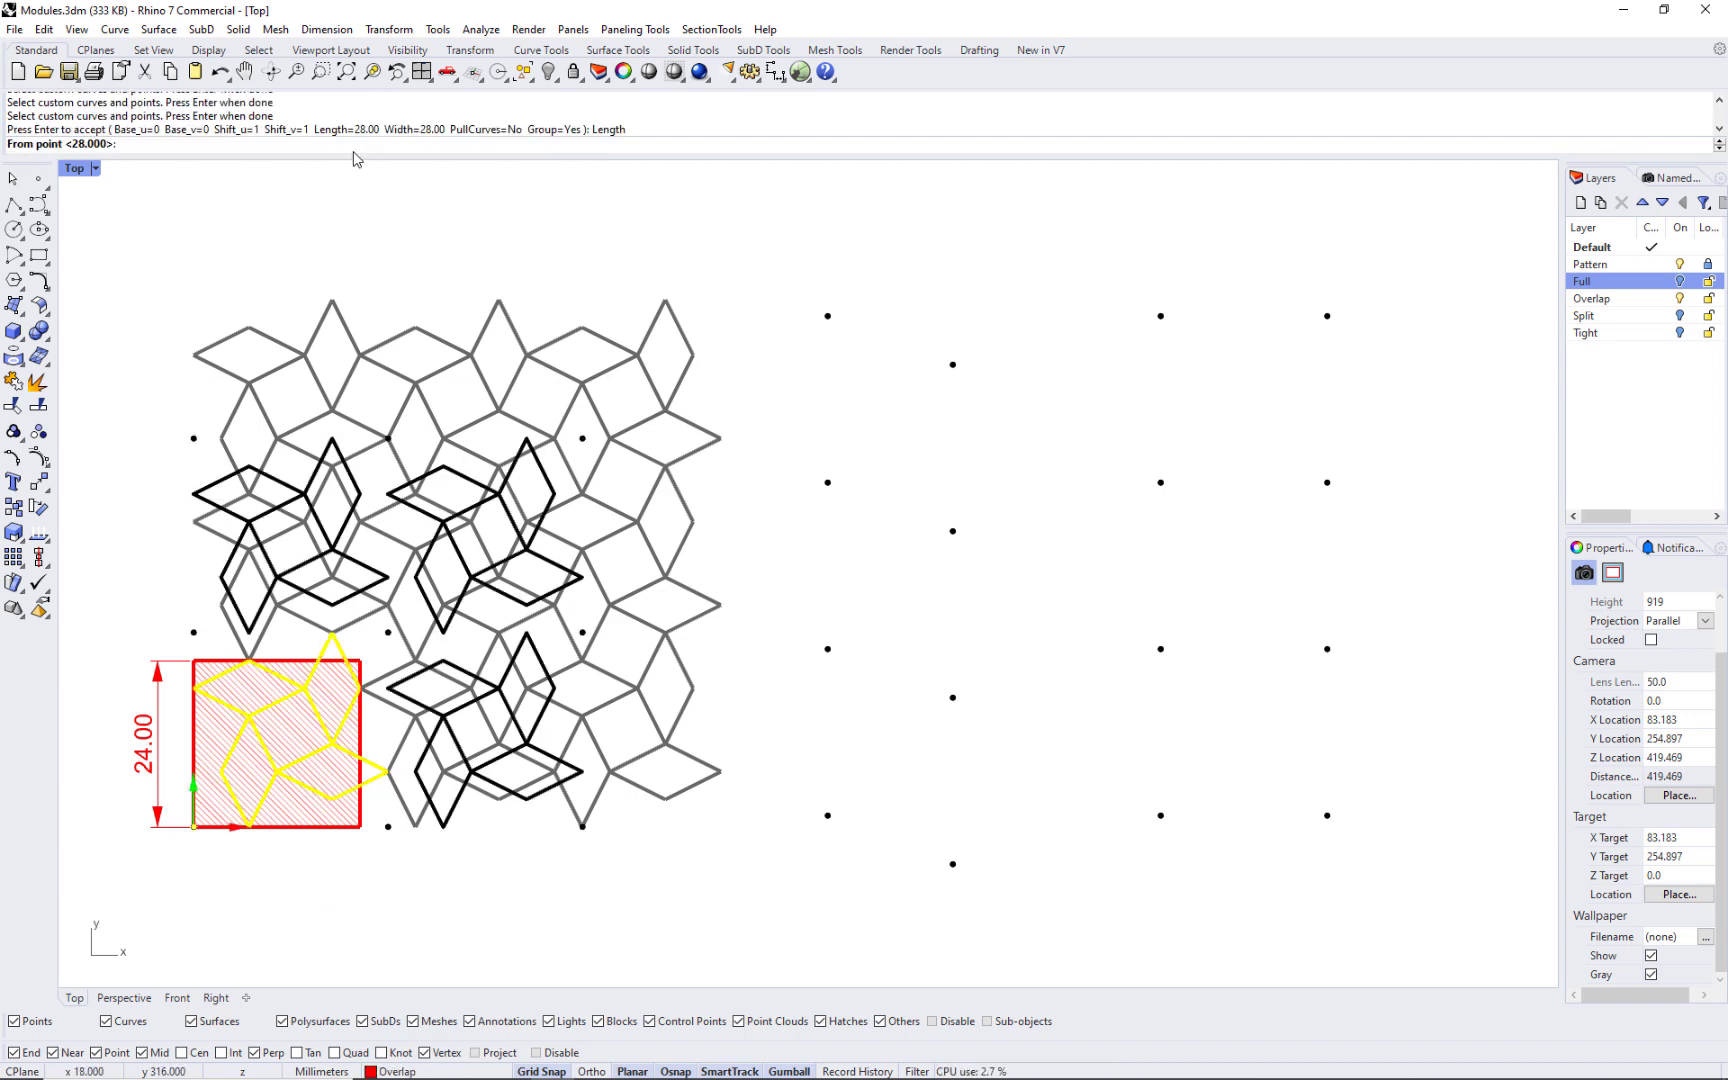
type("24")
key("Return")
left_click(416, 145)
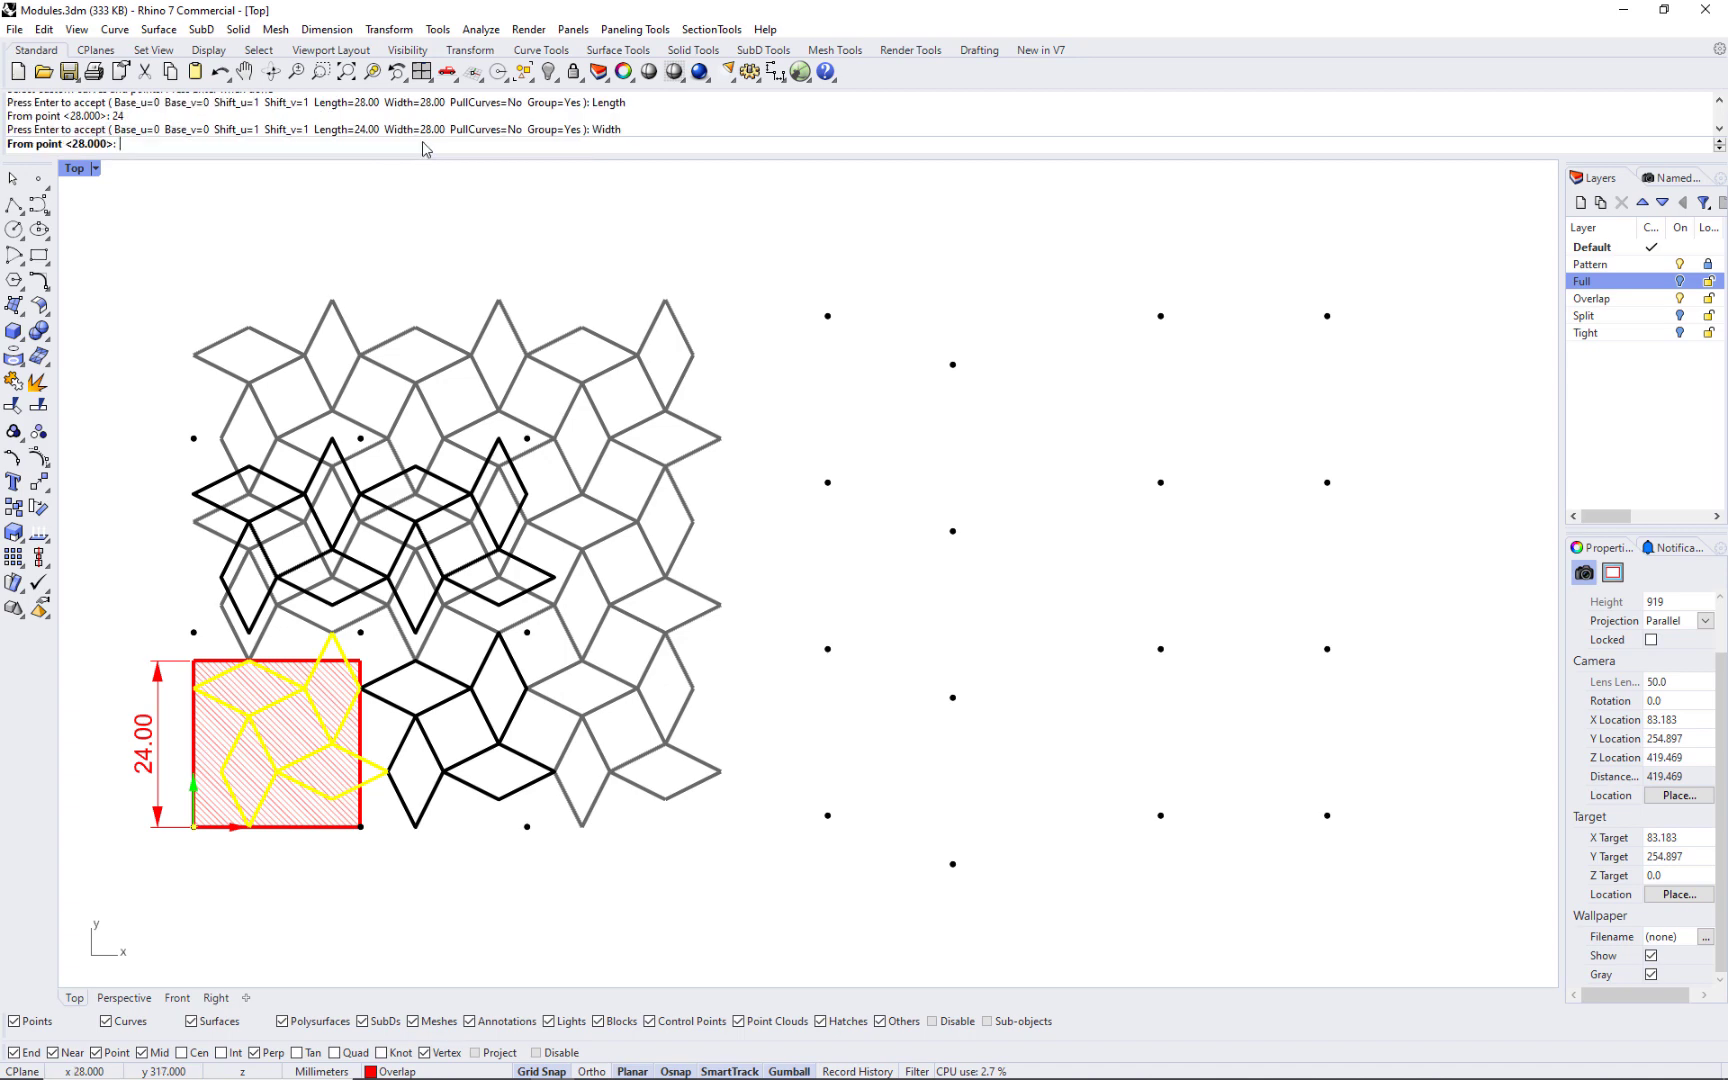
type("24")
key("Return")
key("Return")
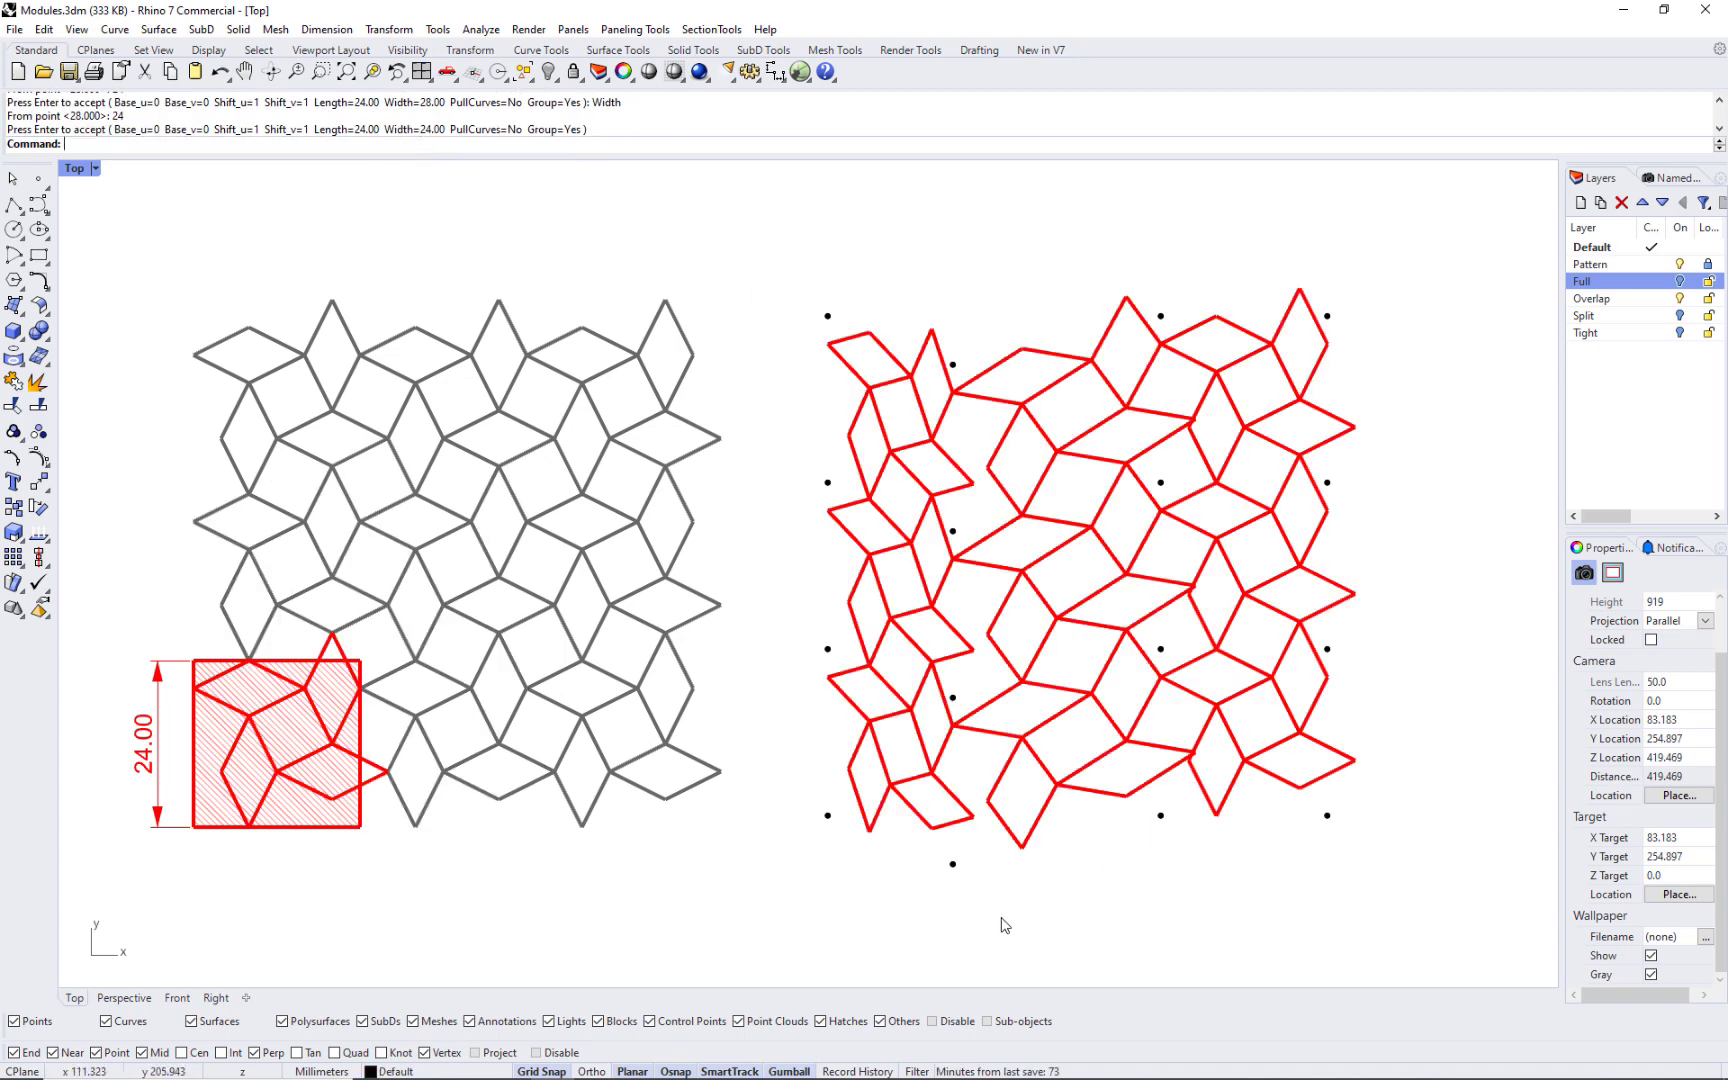
key("ctrl+z")
key("ctrl+z")
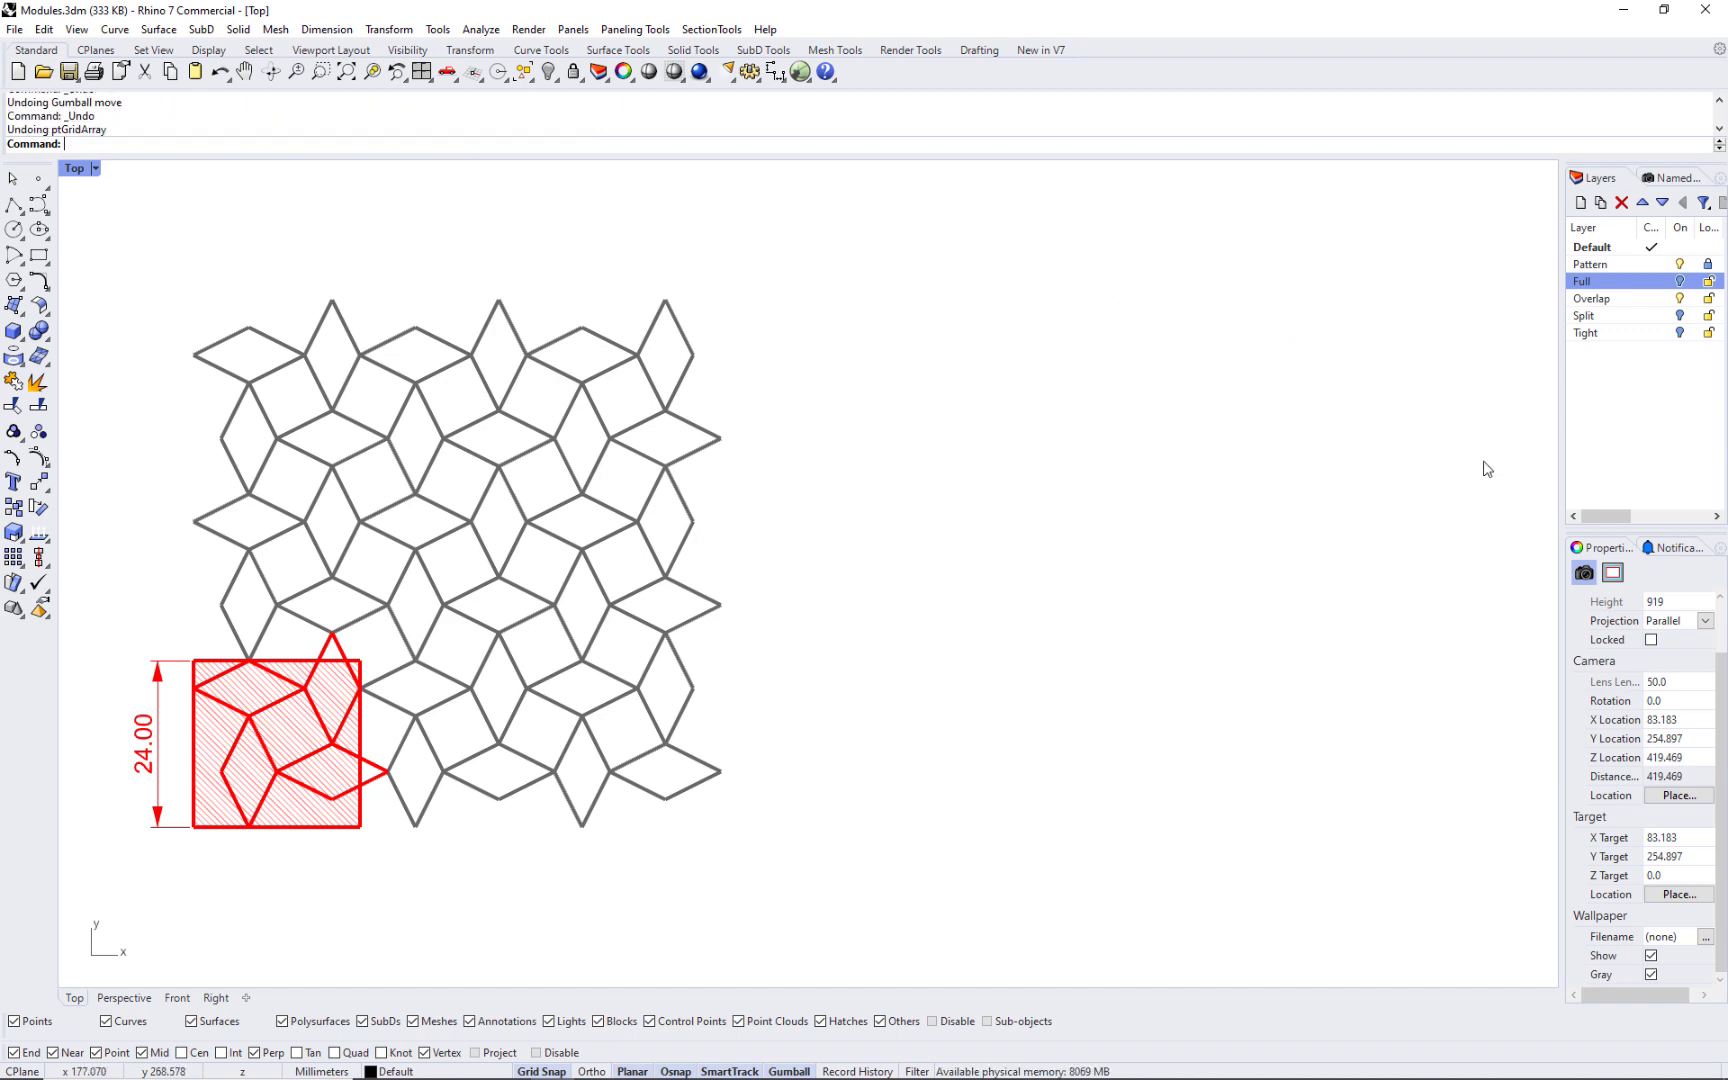
Turn off the Overlap layer and turn on the Split layer.
left_click(1680, 298)
left_click(1681, 316)
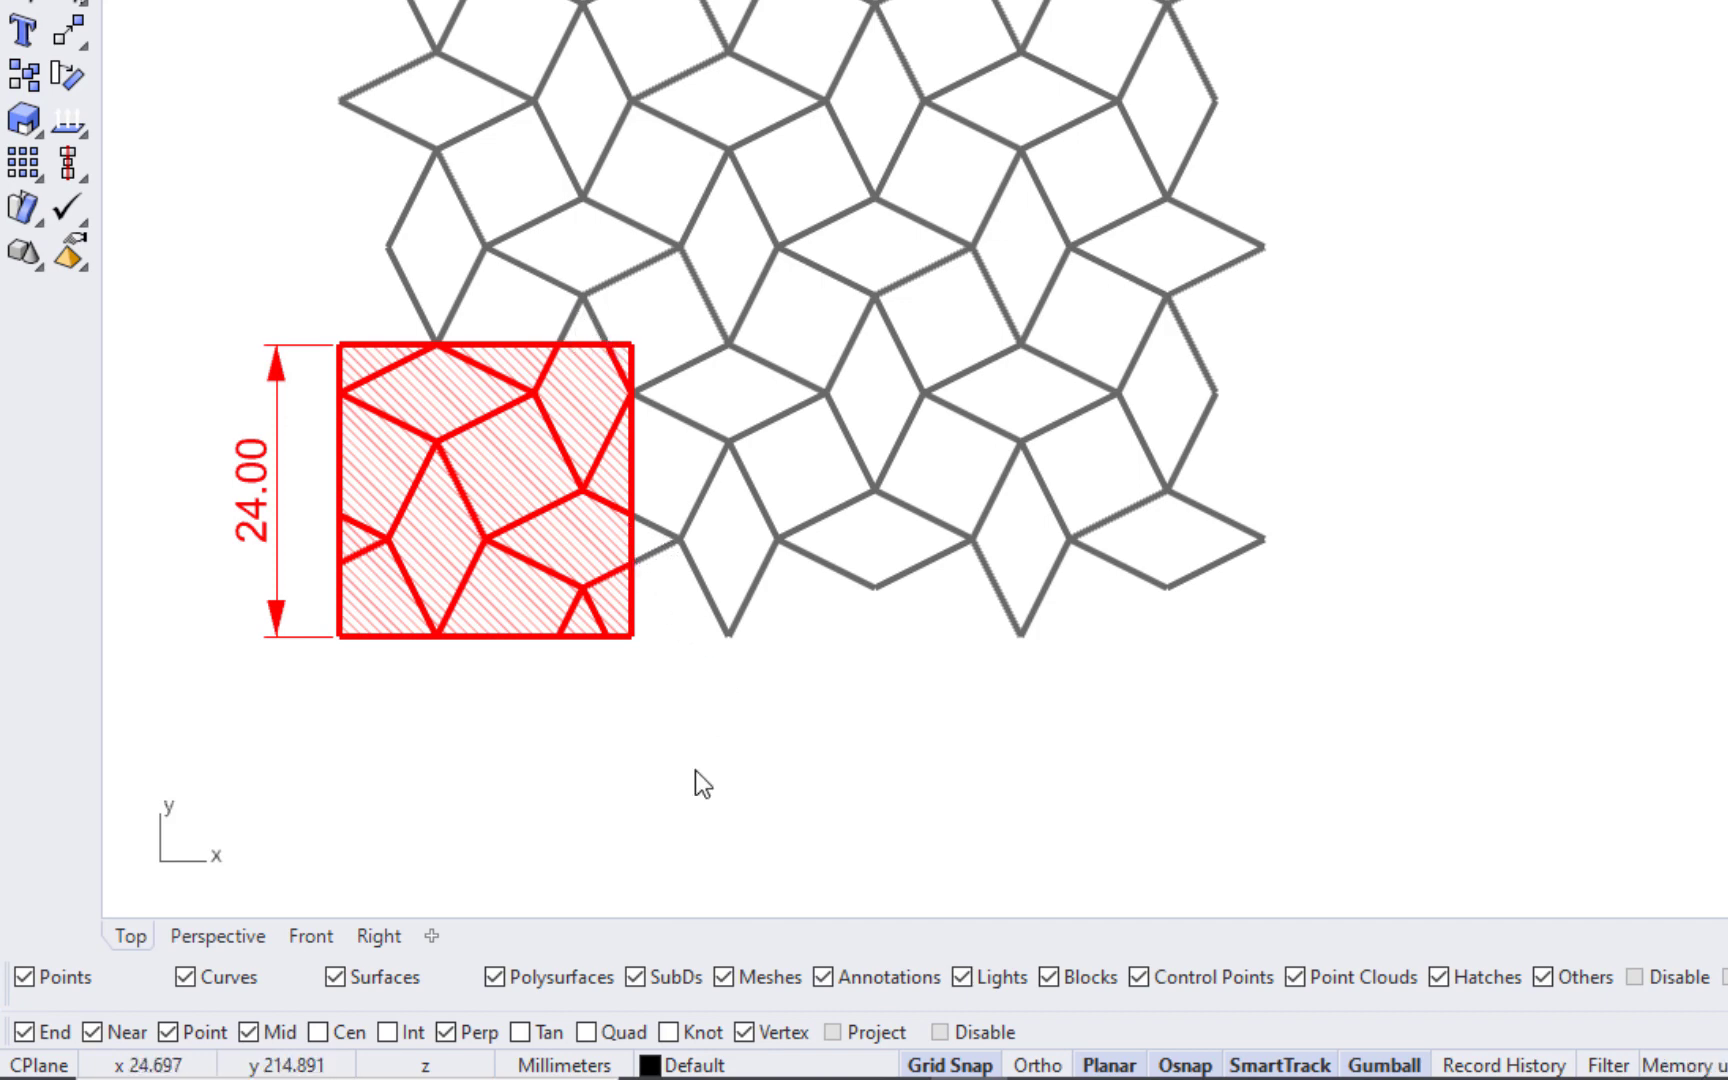
Place a regular 4×4 point grid spaced 24.
left_click(1583, 580)
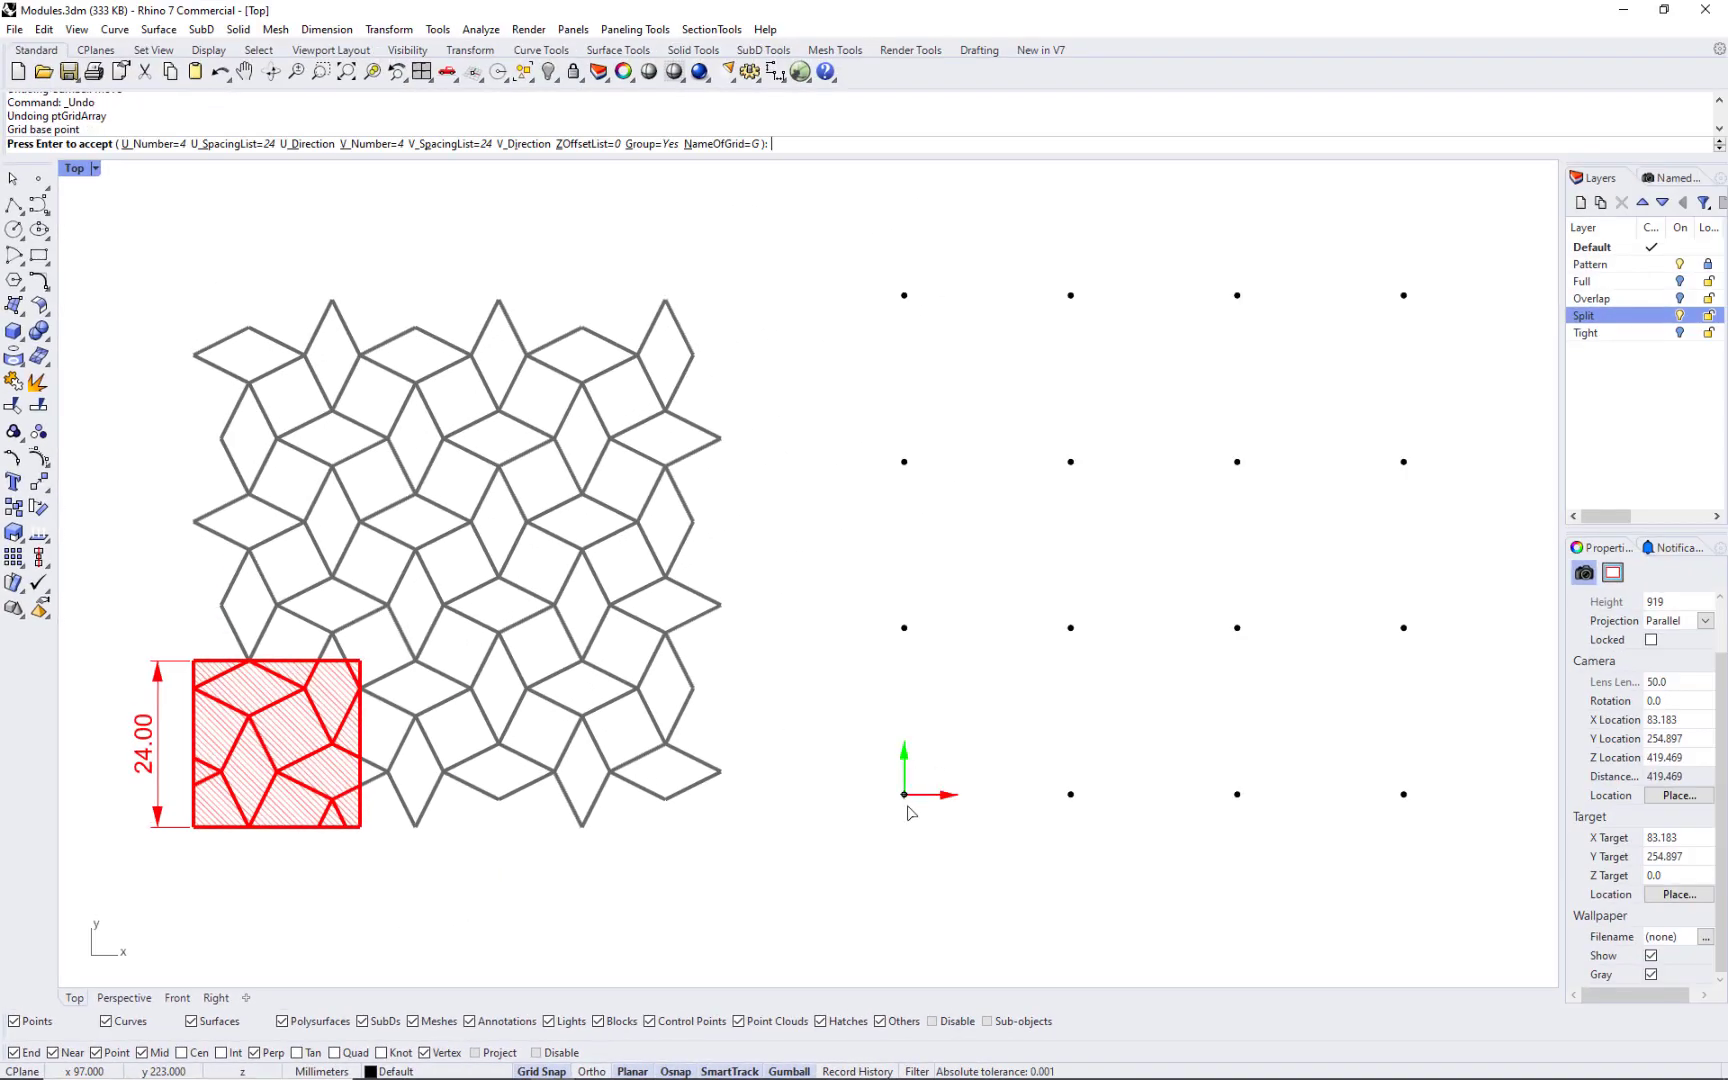
key("Return")
key("Escape")
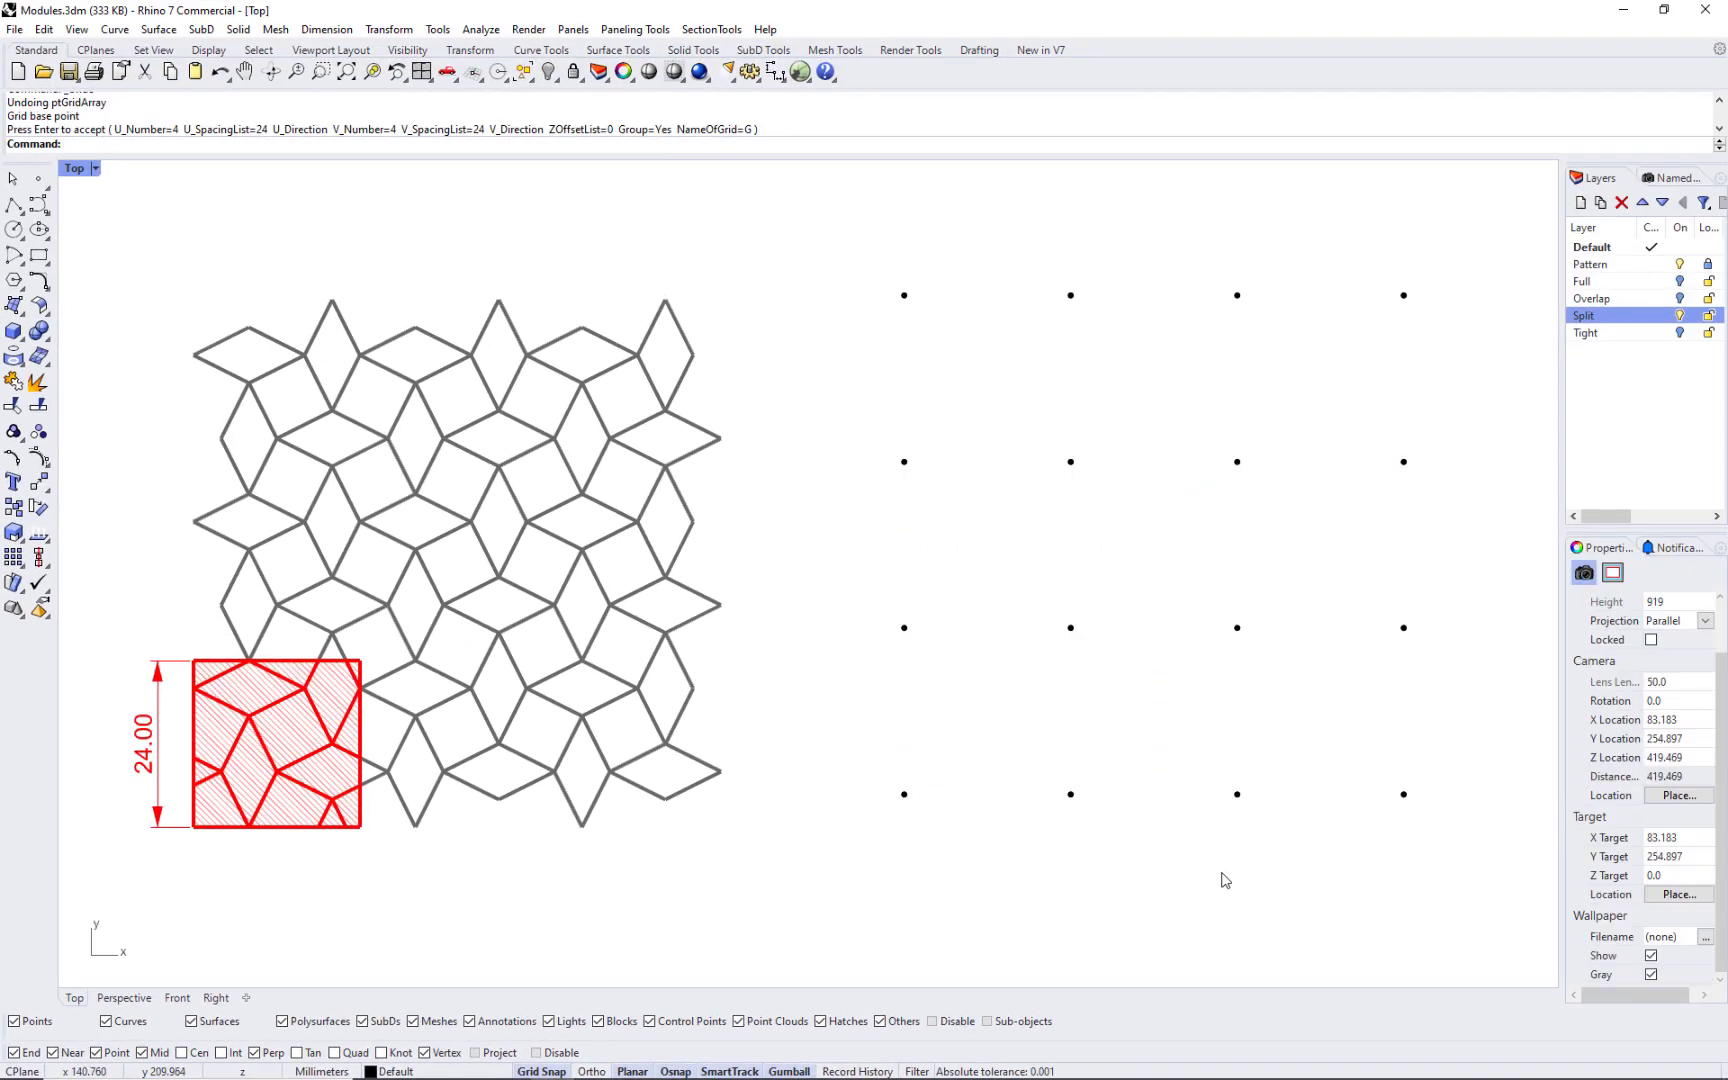
Panel the 4×4 grid with the Split module curves using Panel Custom 2D.
left_click(631, 30)
mouse_move(676, 78)
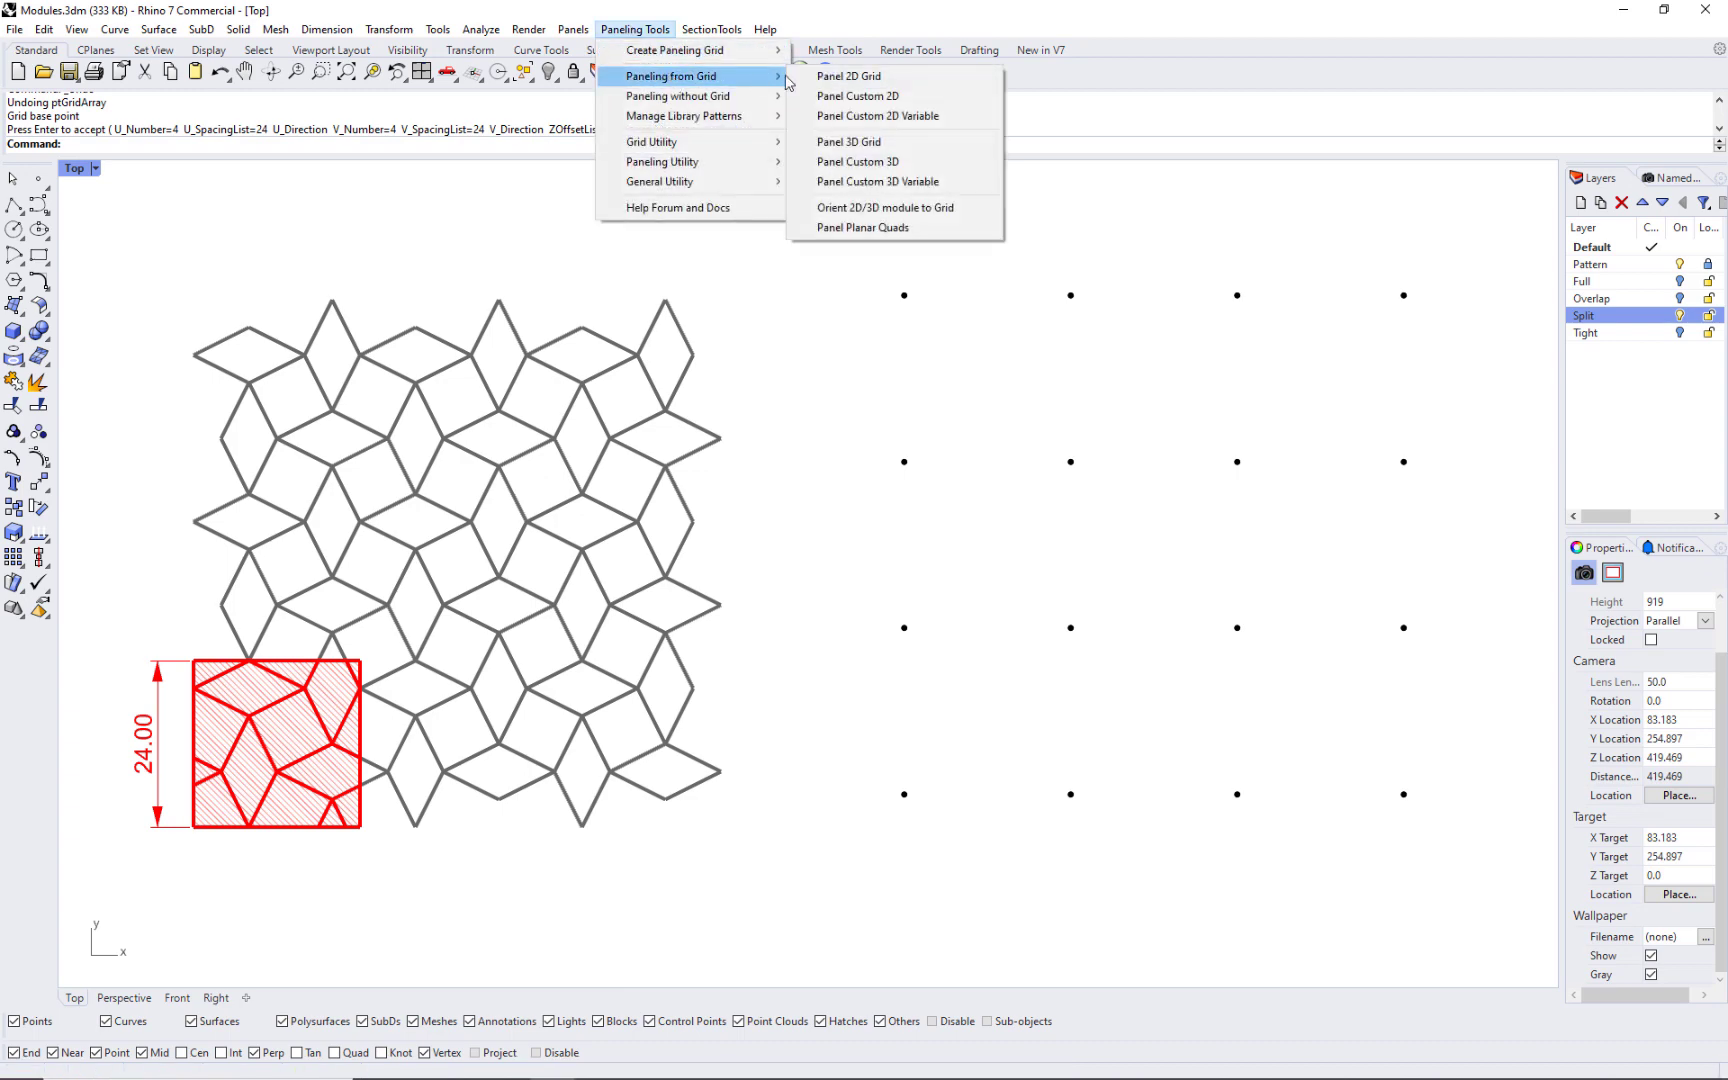
left_click(860, 97)
left_click(904, 795)
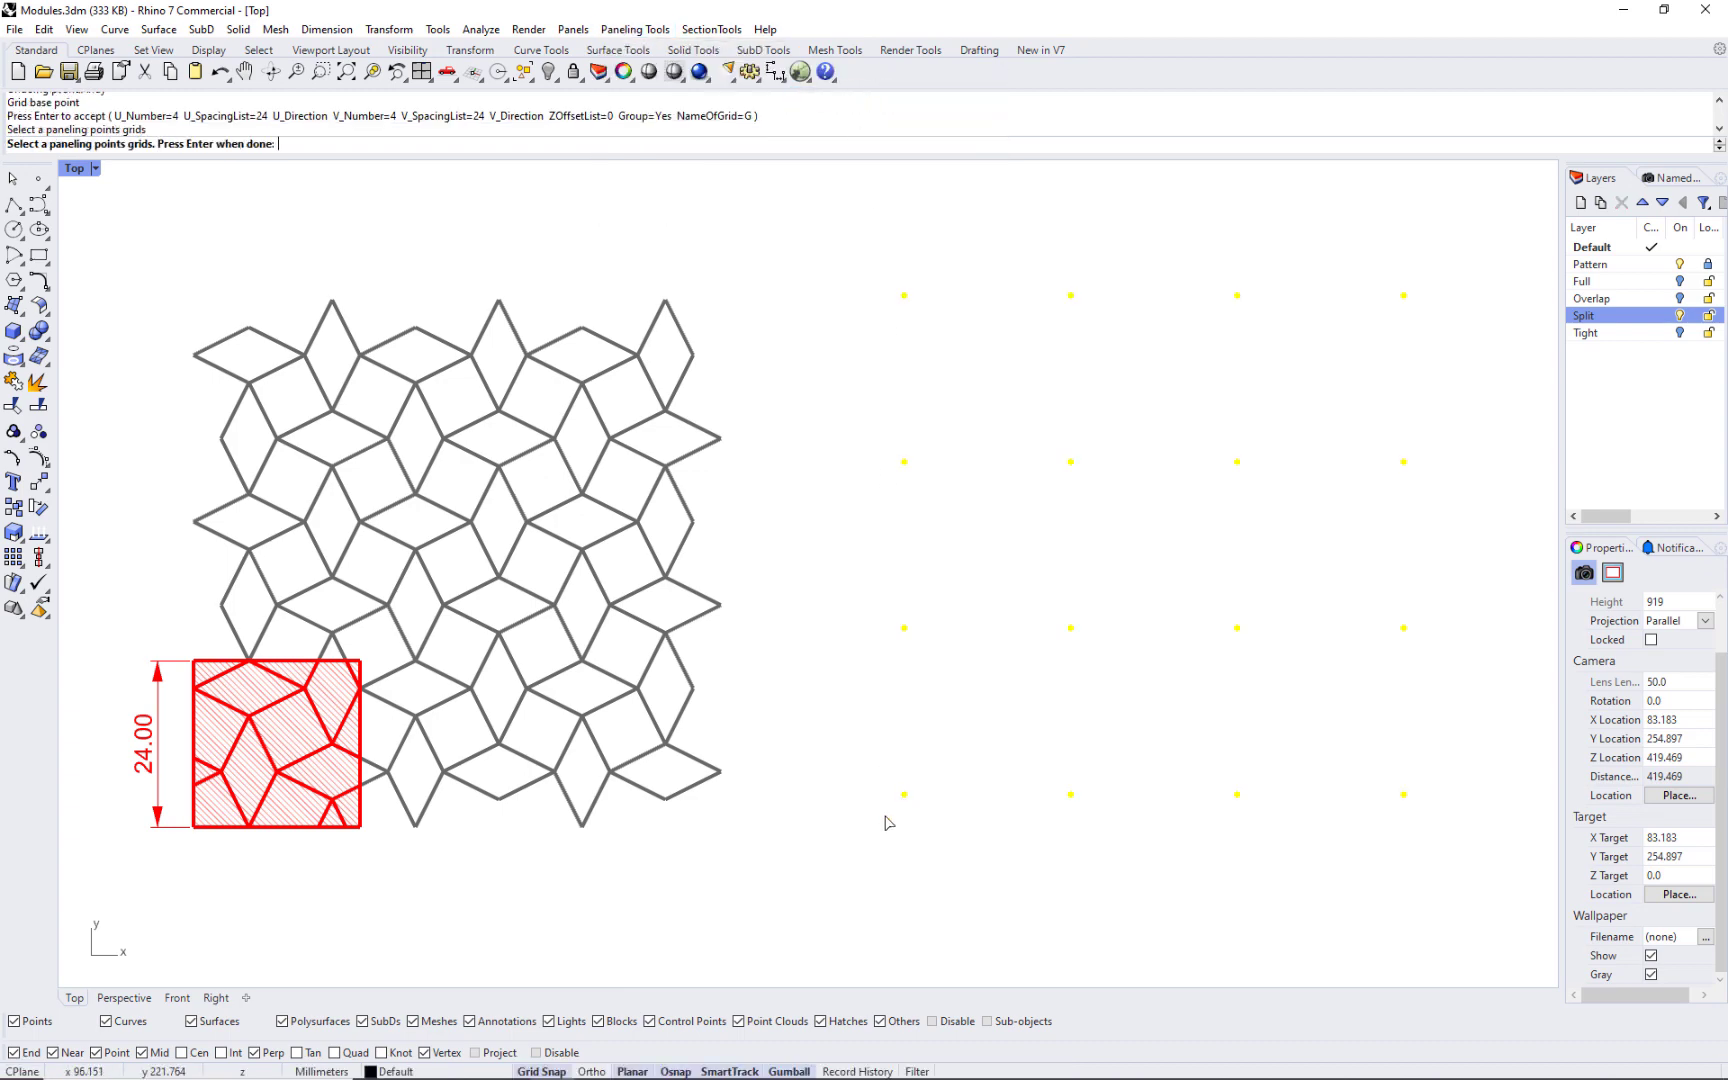
key("Return")
key("Return")
left_click_drag(822, 867, 280, 710)
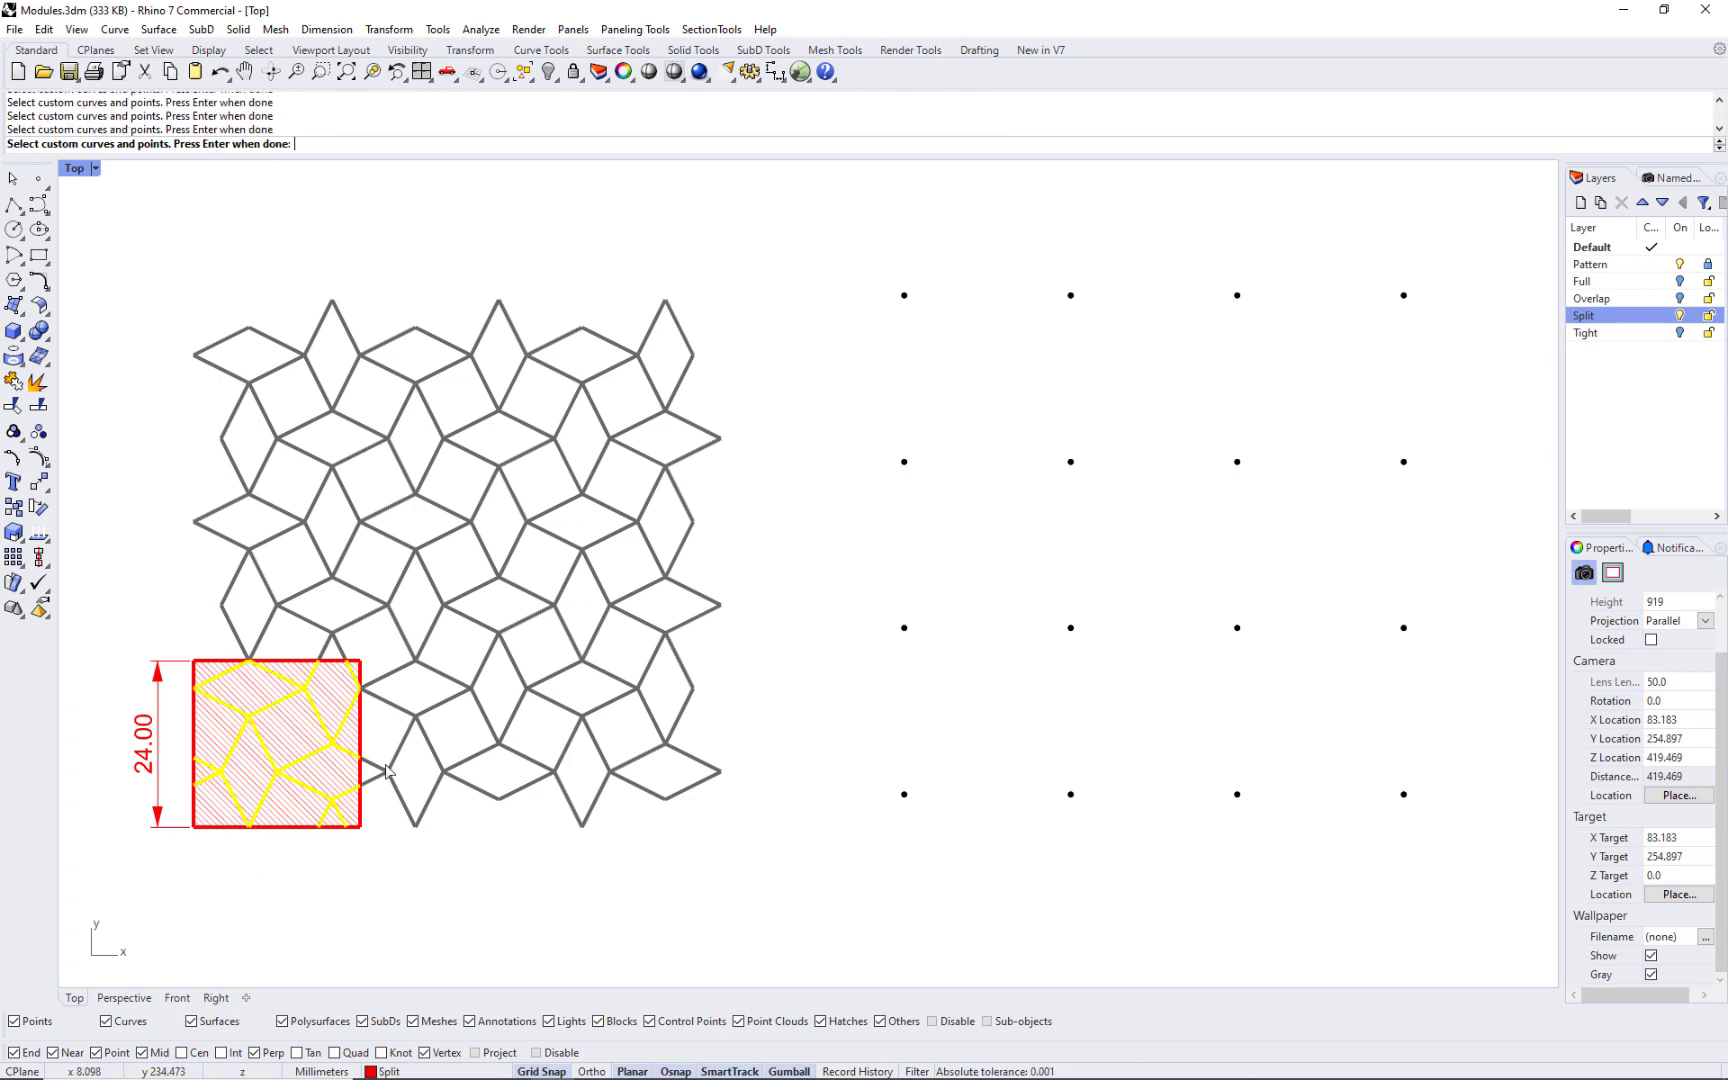
key("Return")
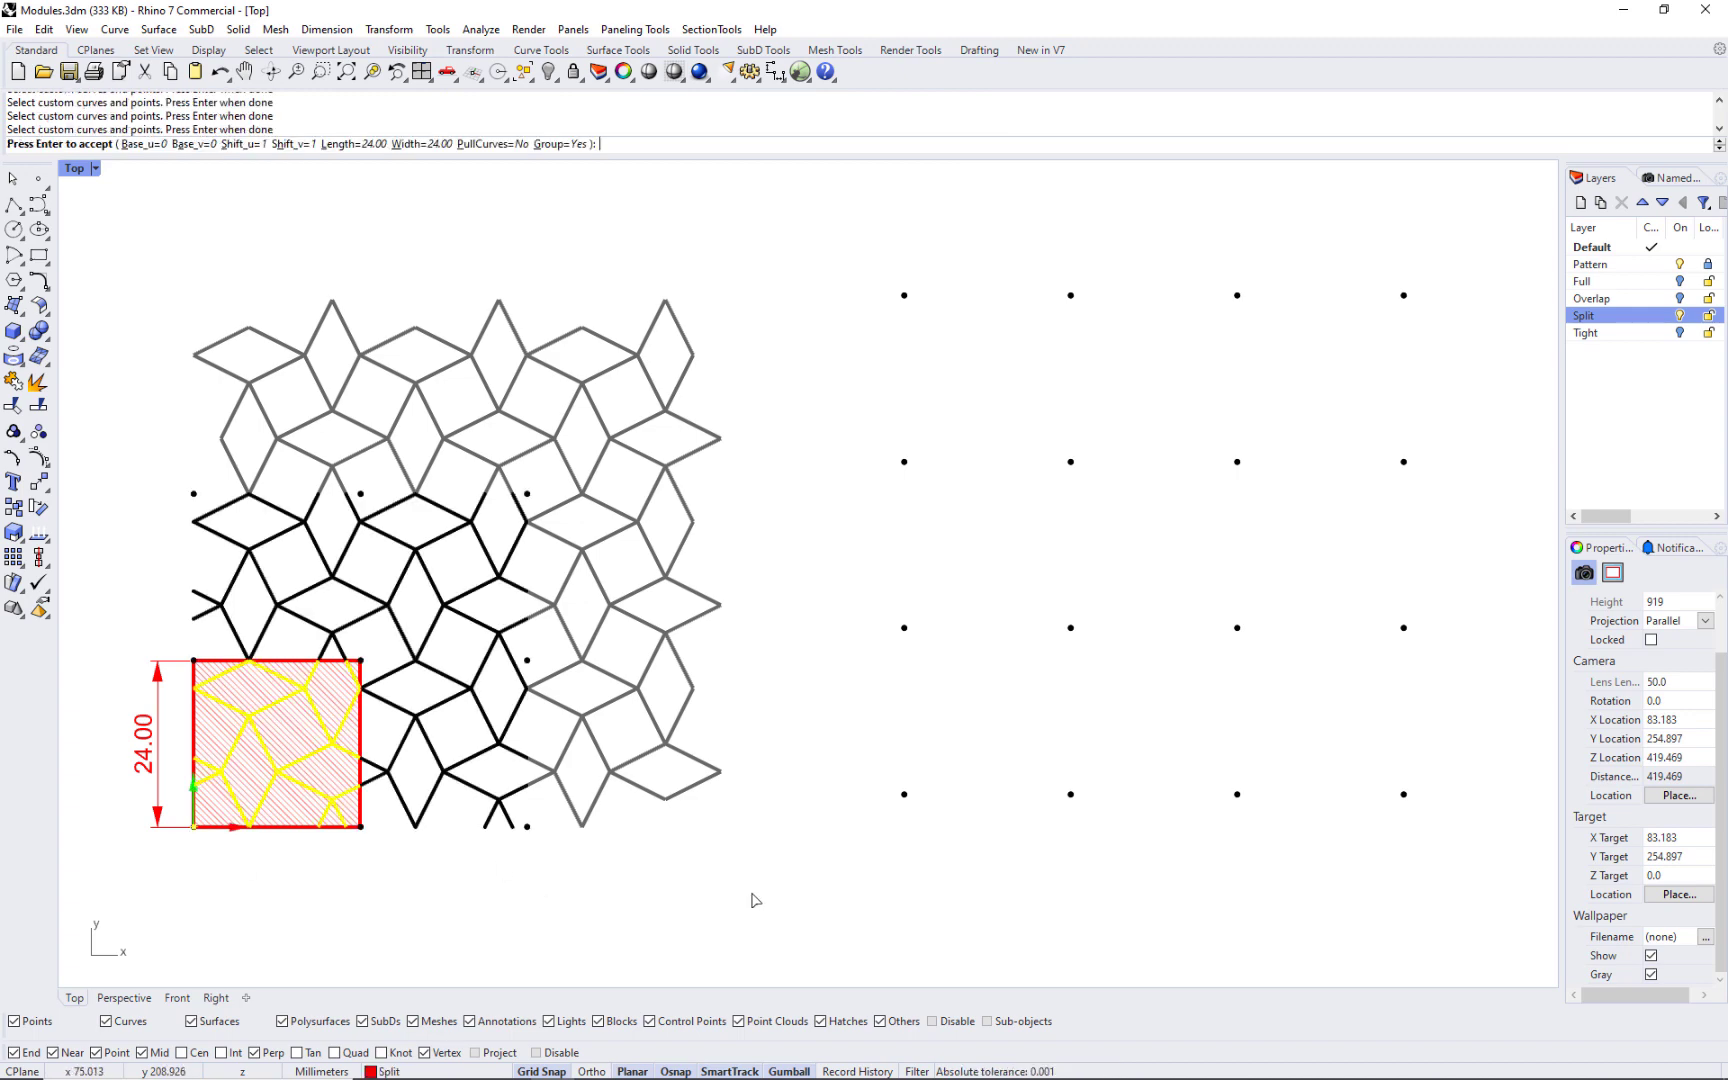
key("Return")
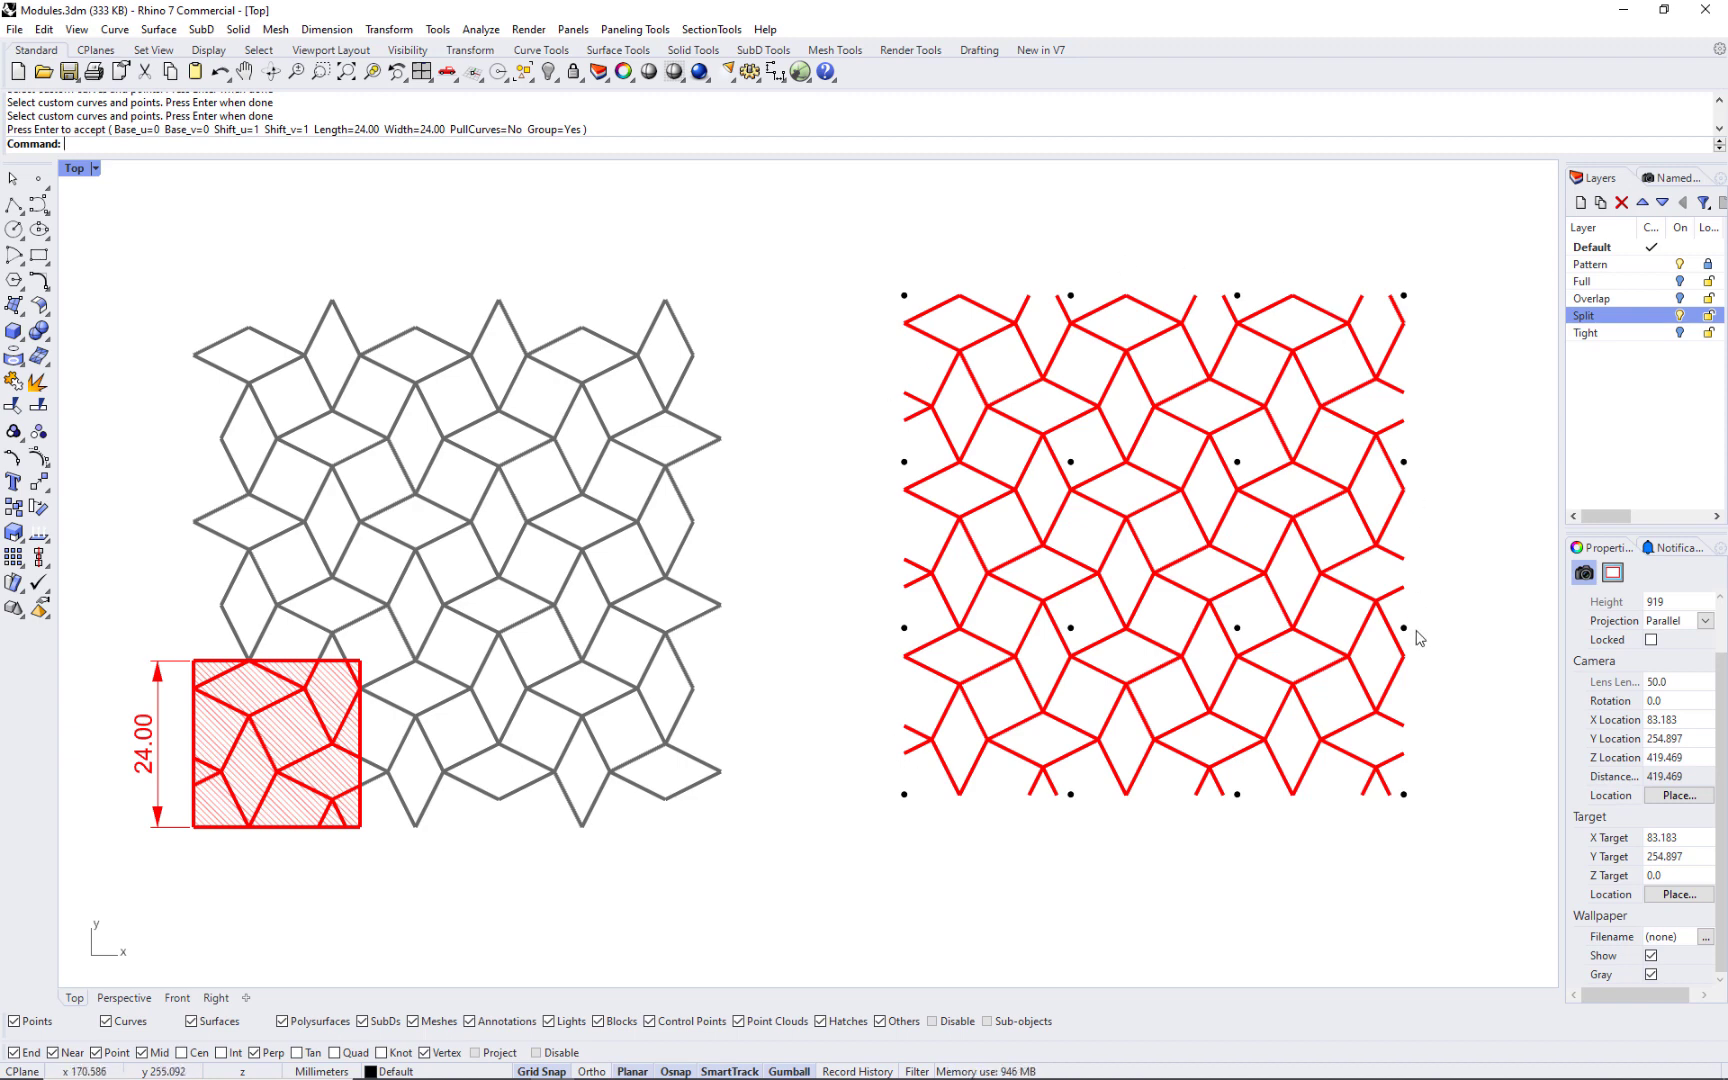
Undo the Split panels and shift the grid's second column of points left.
key("ctrl+z")
left_click_drag(1119, 847, 1031, 250)
left_click_drag(1120, 545, 1019, 533)
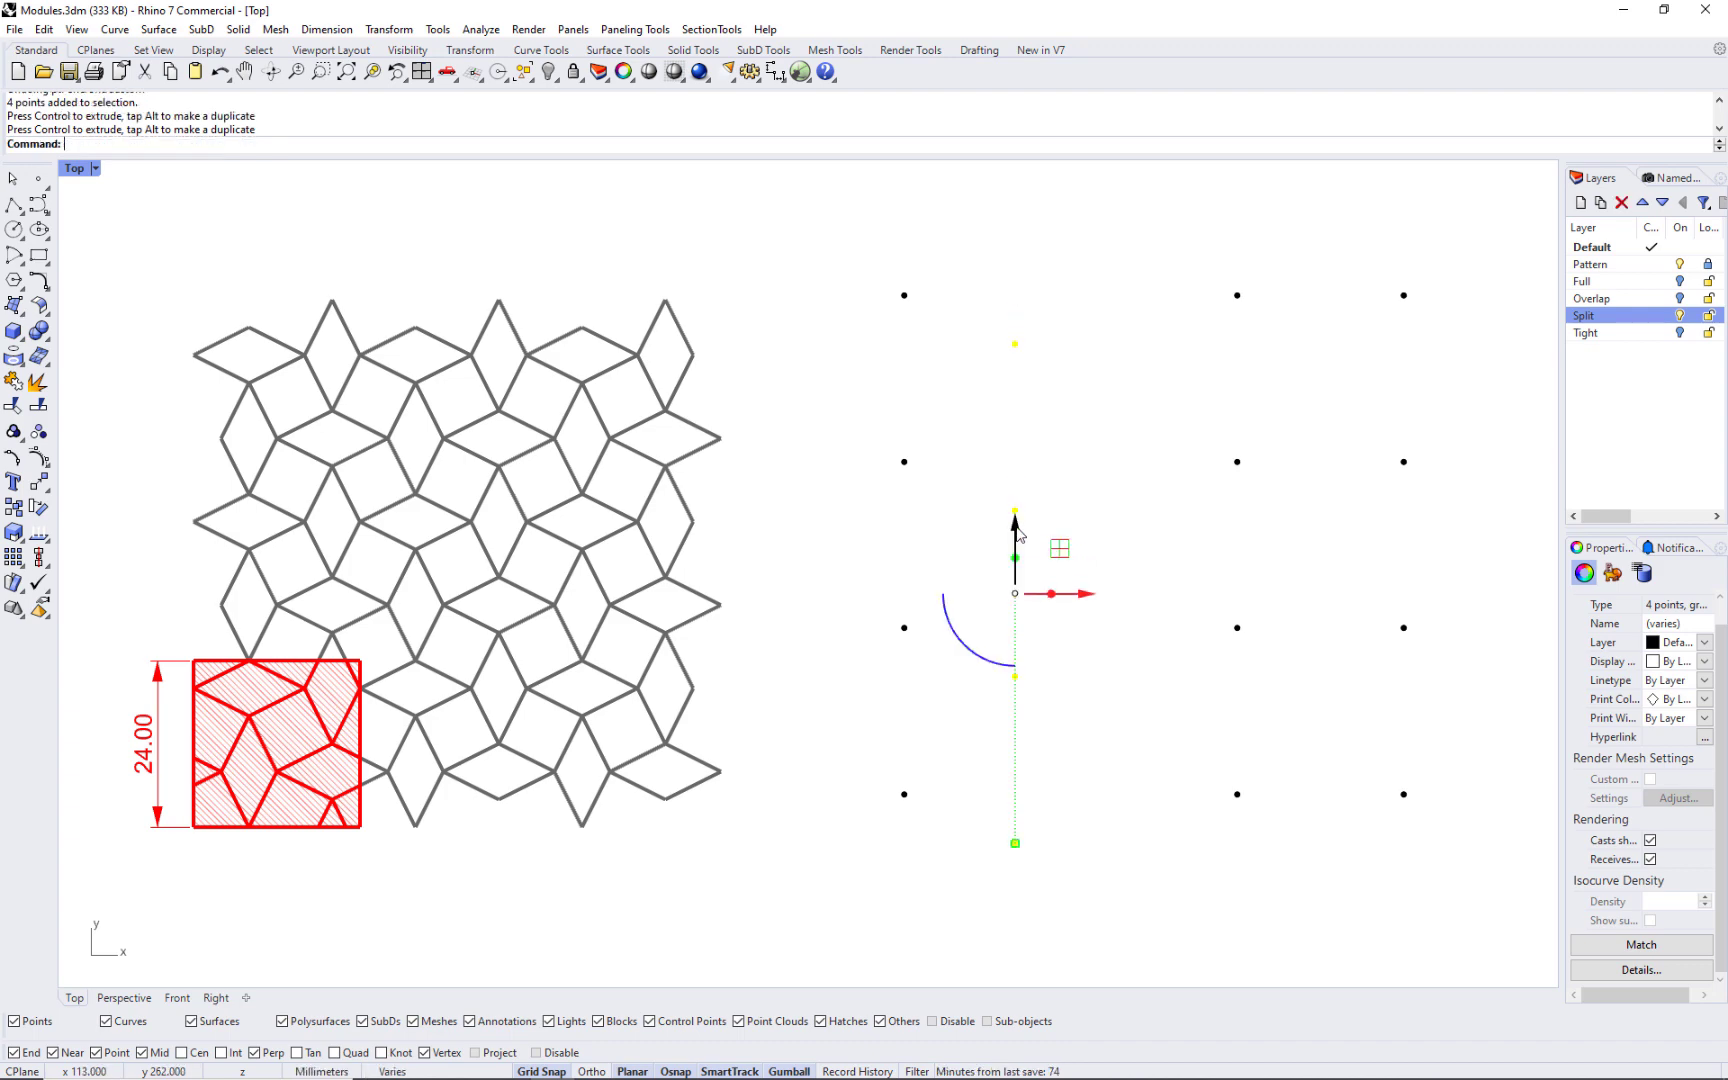
left_click(1120, 490)
Repanel the shifted grid with Panel Custom 2D, then undo back to the regular grid.
key("Return")
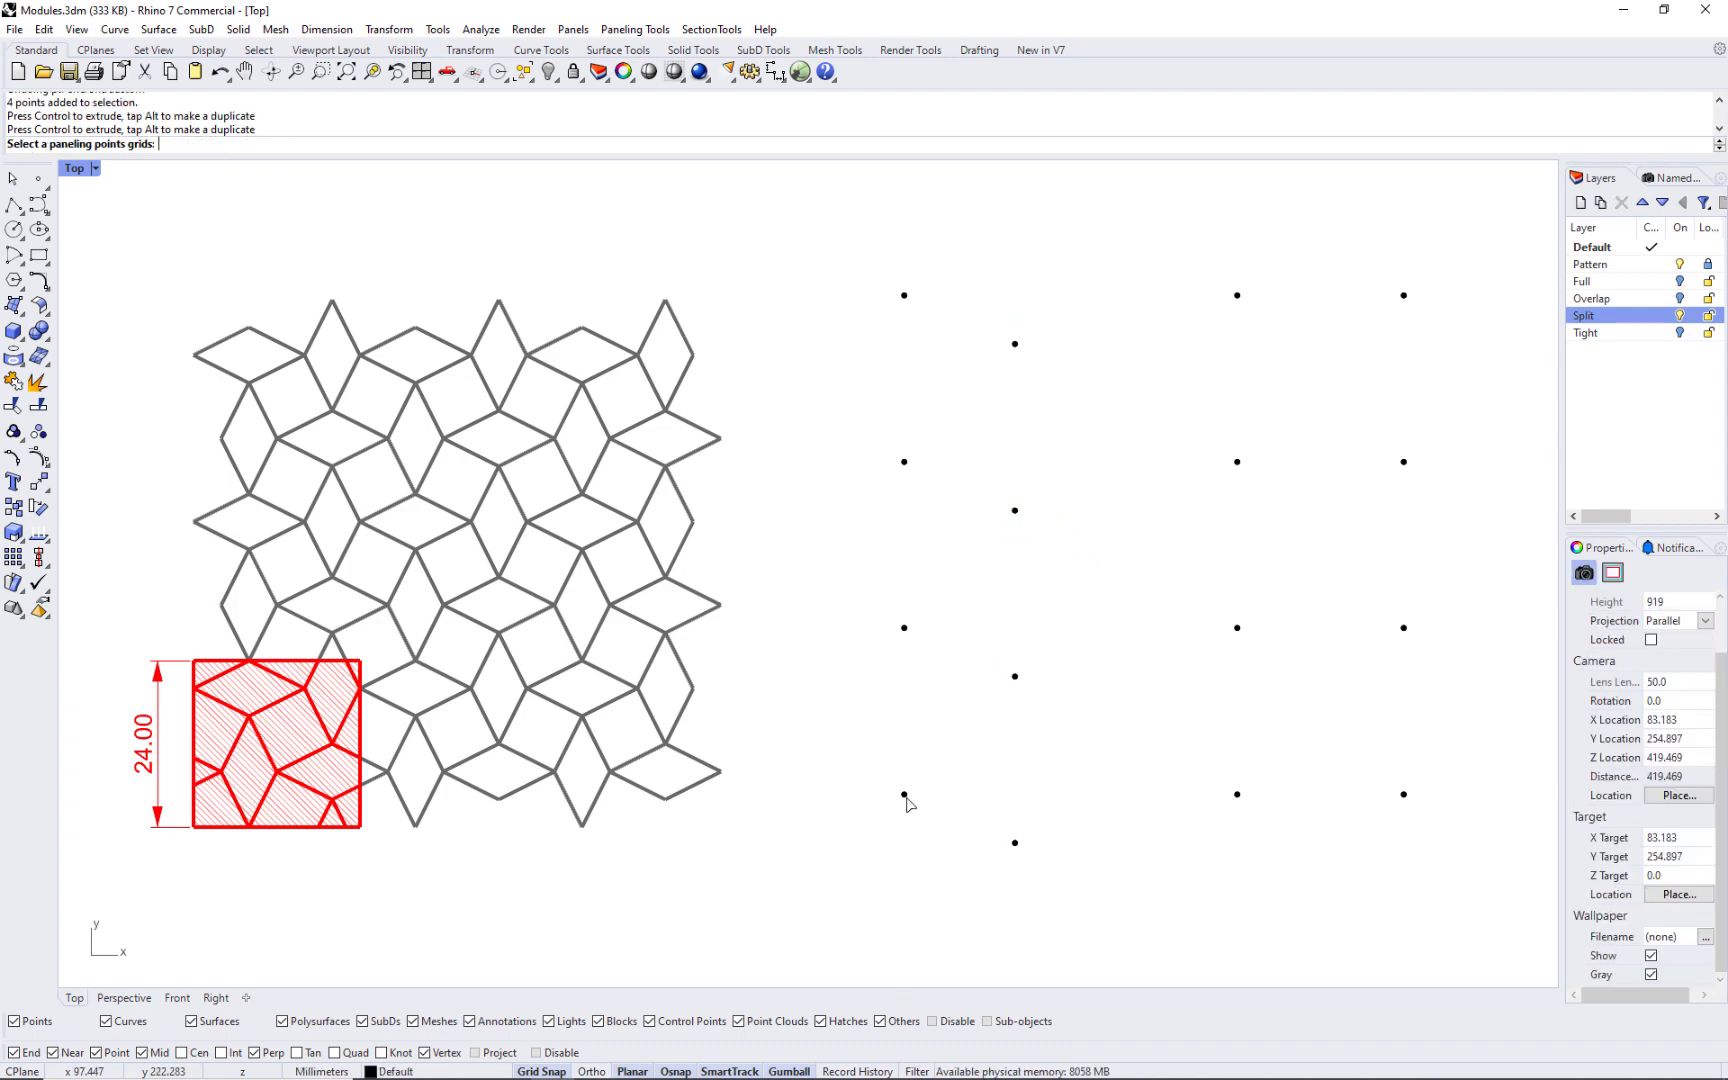
left_click(904, 794)
key("Return")
key("Return")
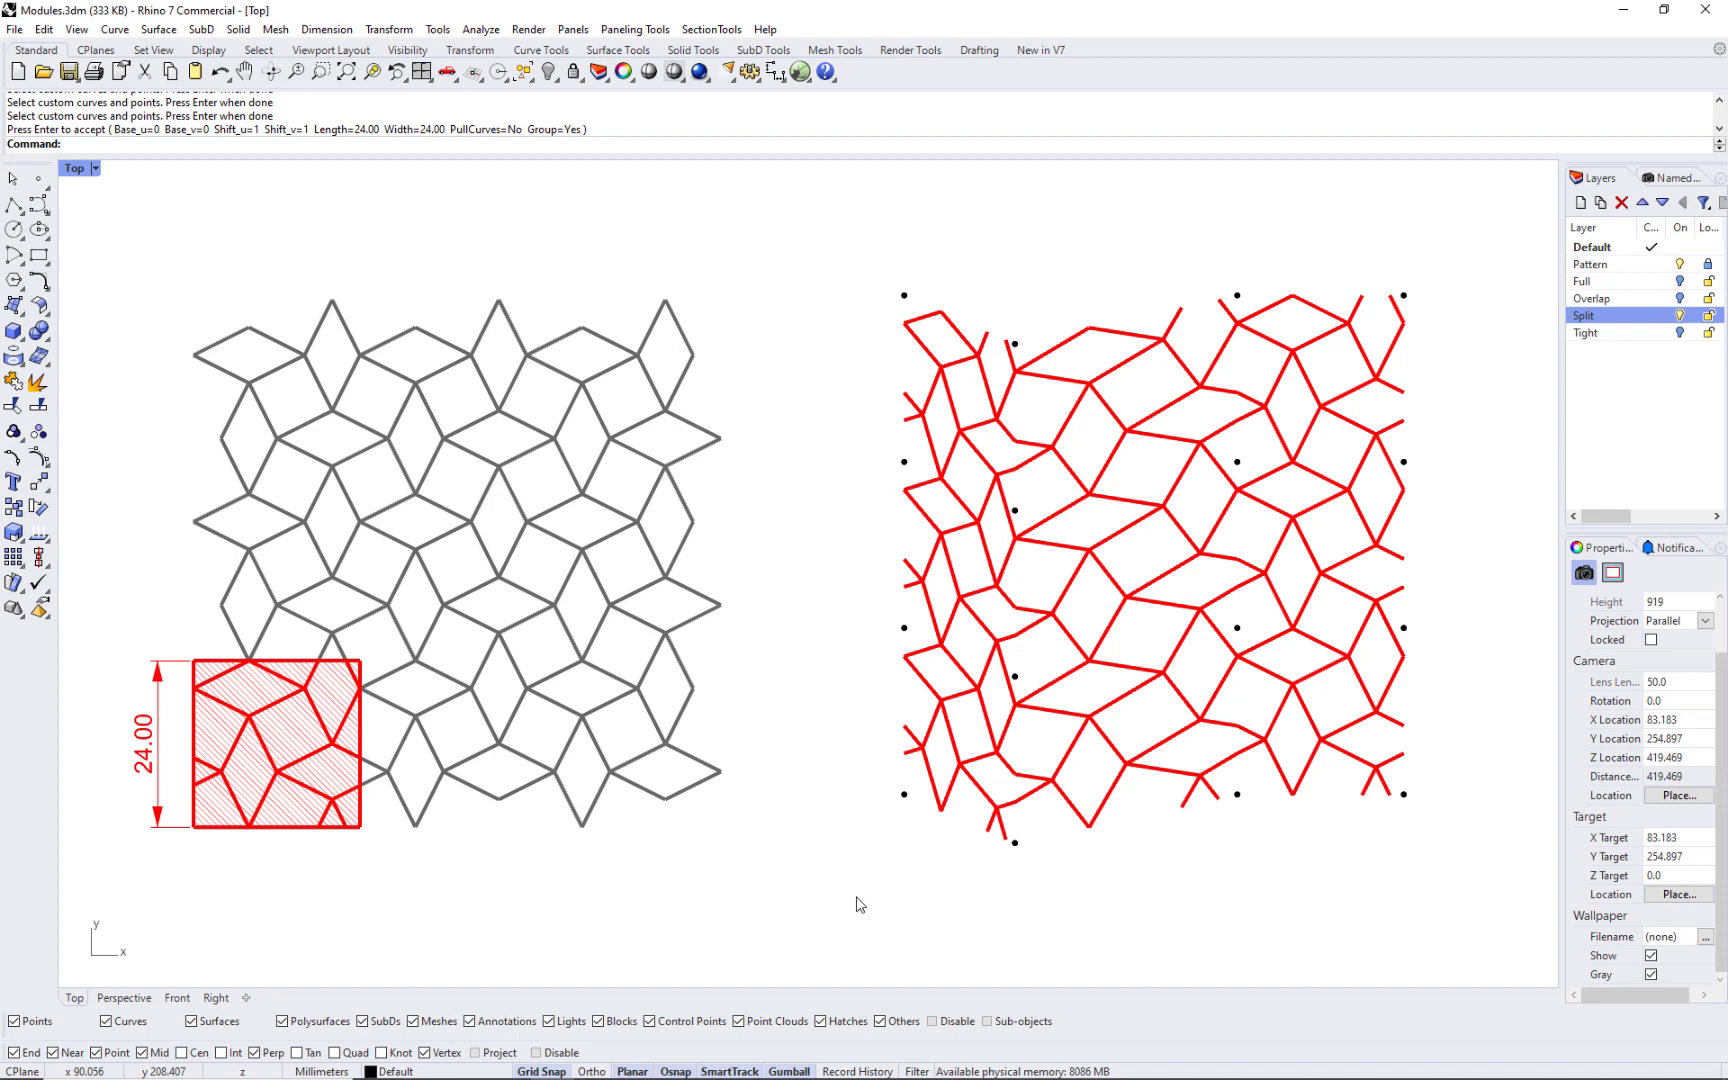
key("ctrl+z")
key("ctrl+z")
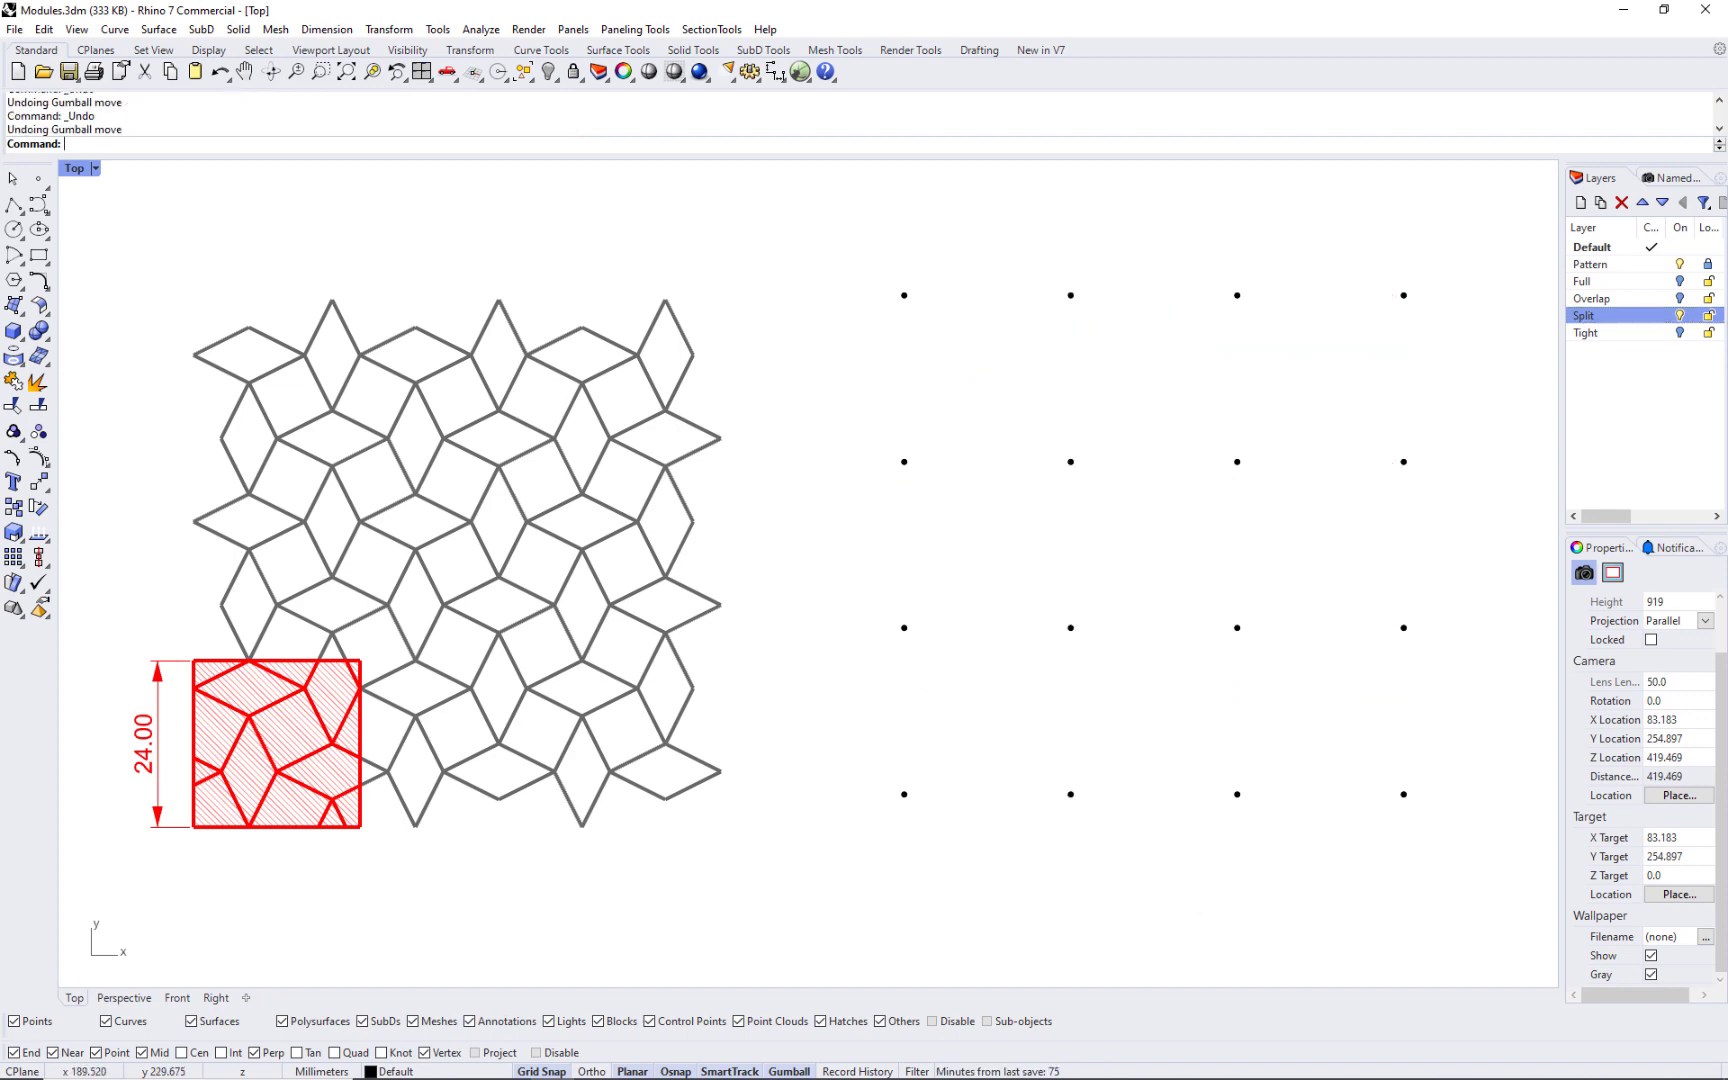
Hide the Split layer and turn on the Tight layer, making it current.
left_click(1680, 317)
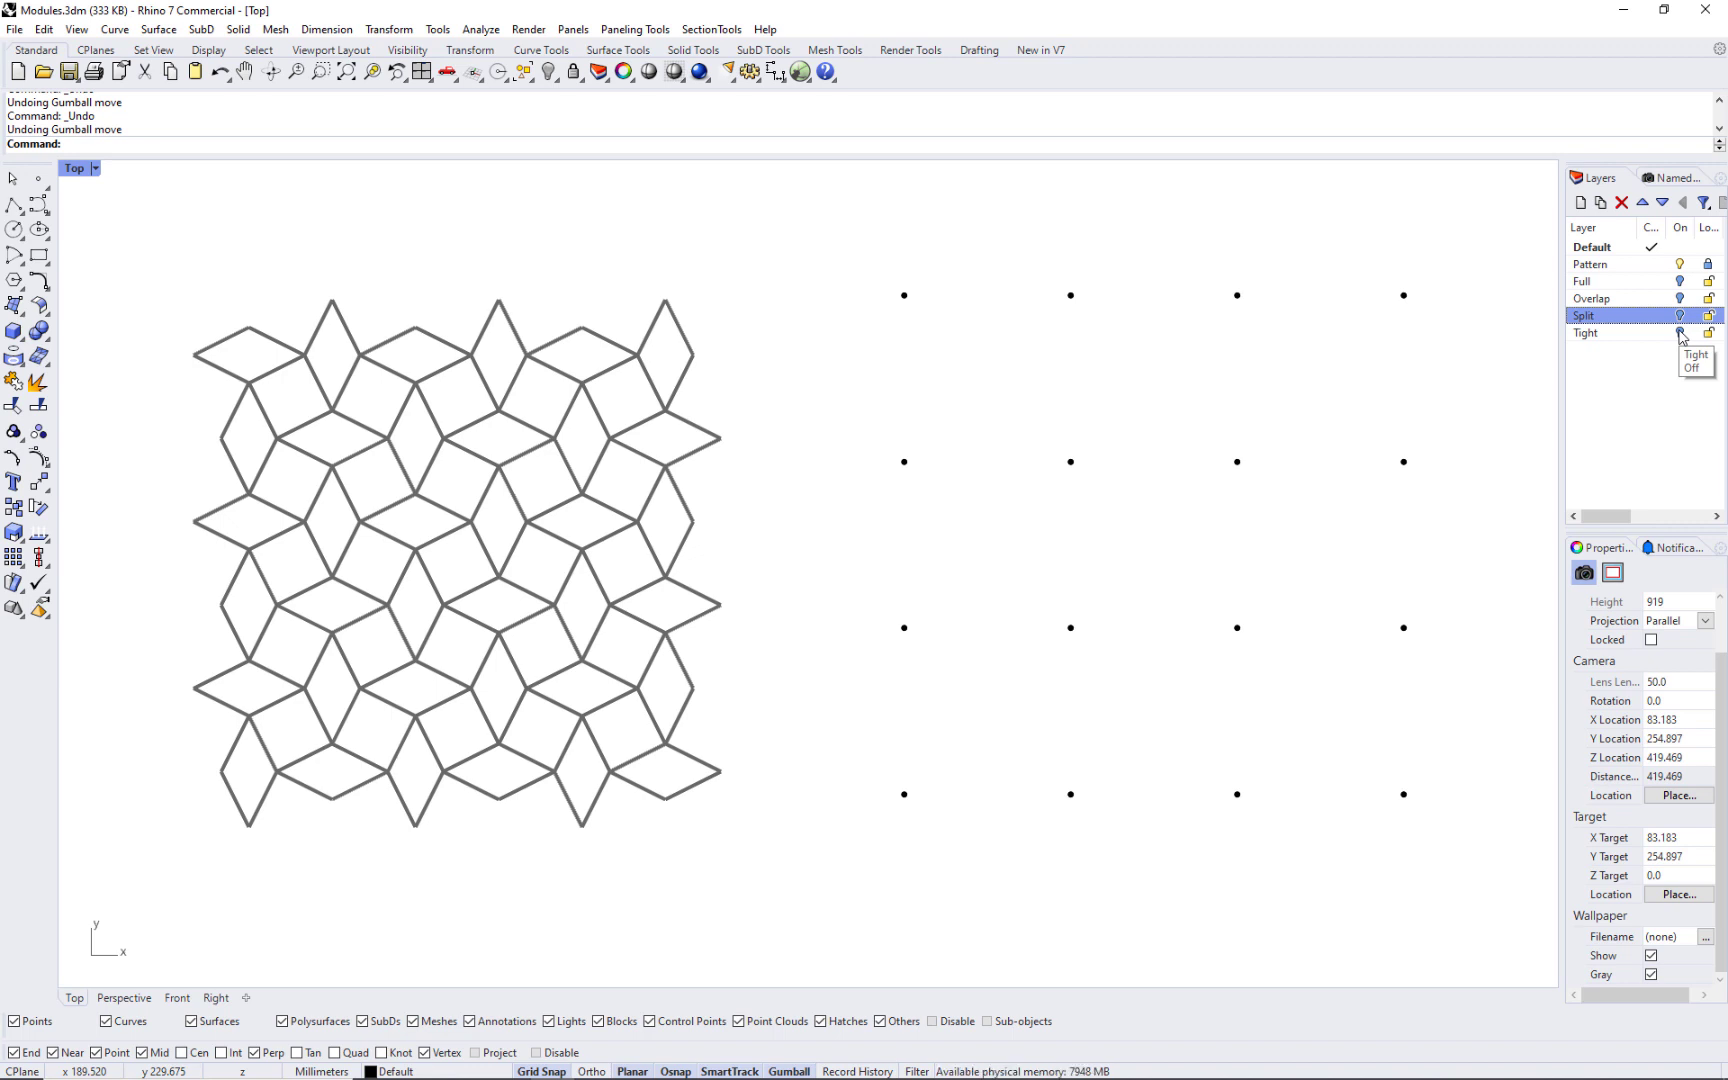
left_click(1681, 334)
left_click(1681, 334)
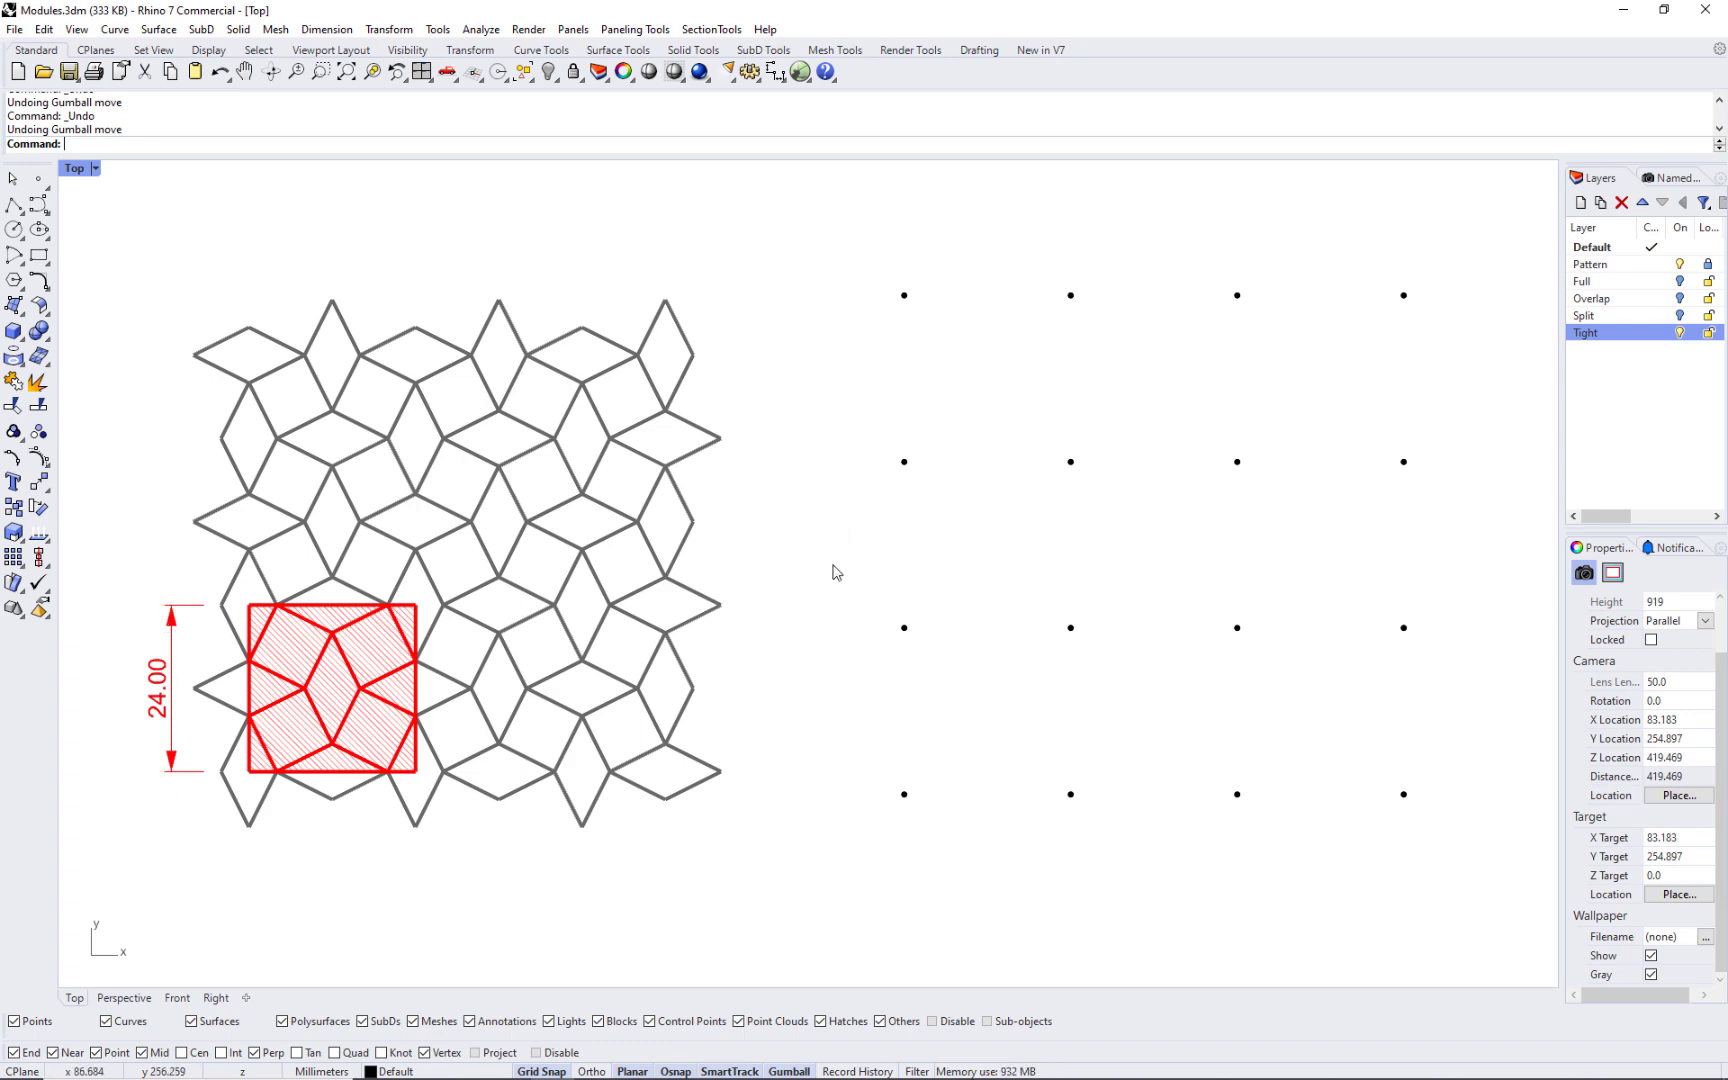
Panel the regular 4×4 point grid with the Tight module curves via Panel Custom 2D.
left_click(634, 31)
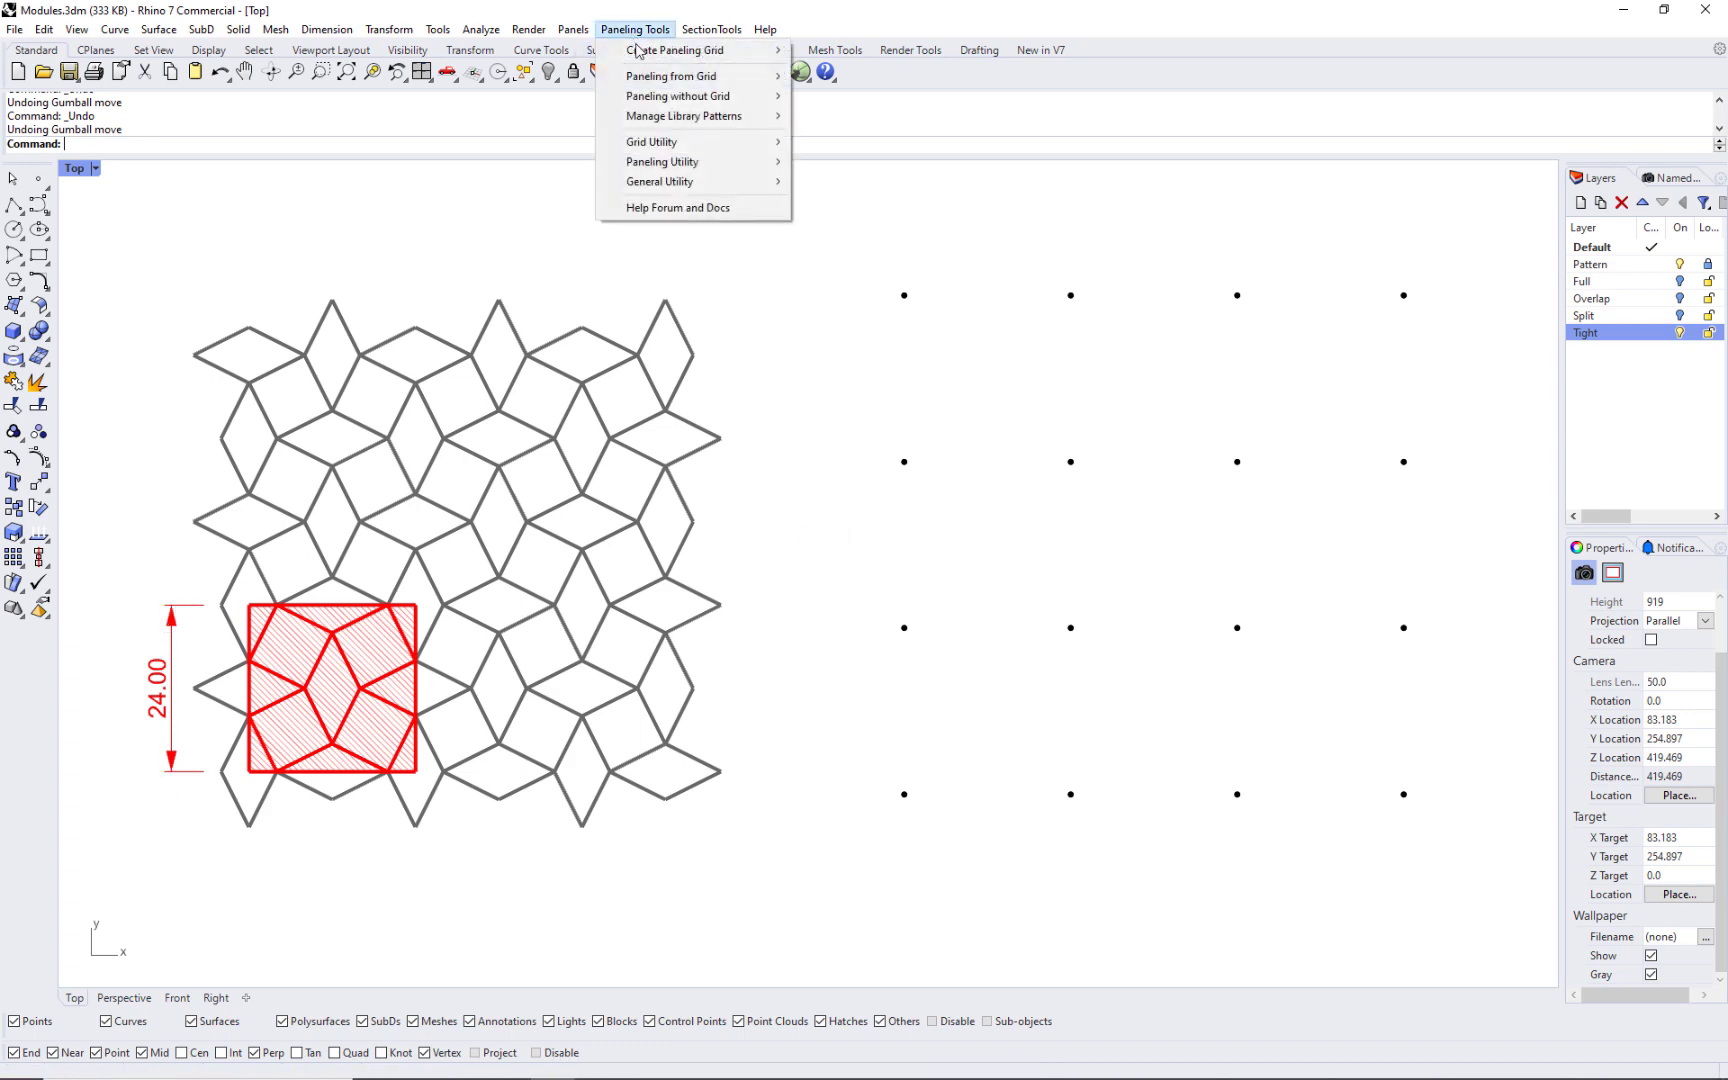
mouse_move(770, 77)
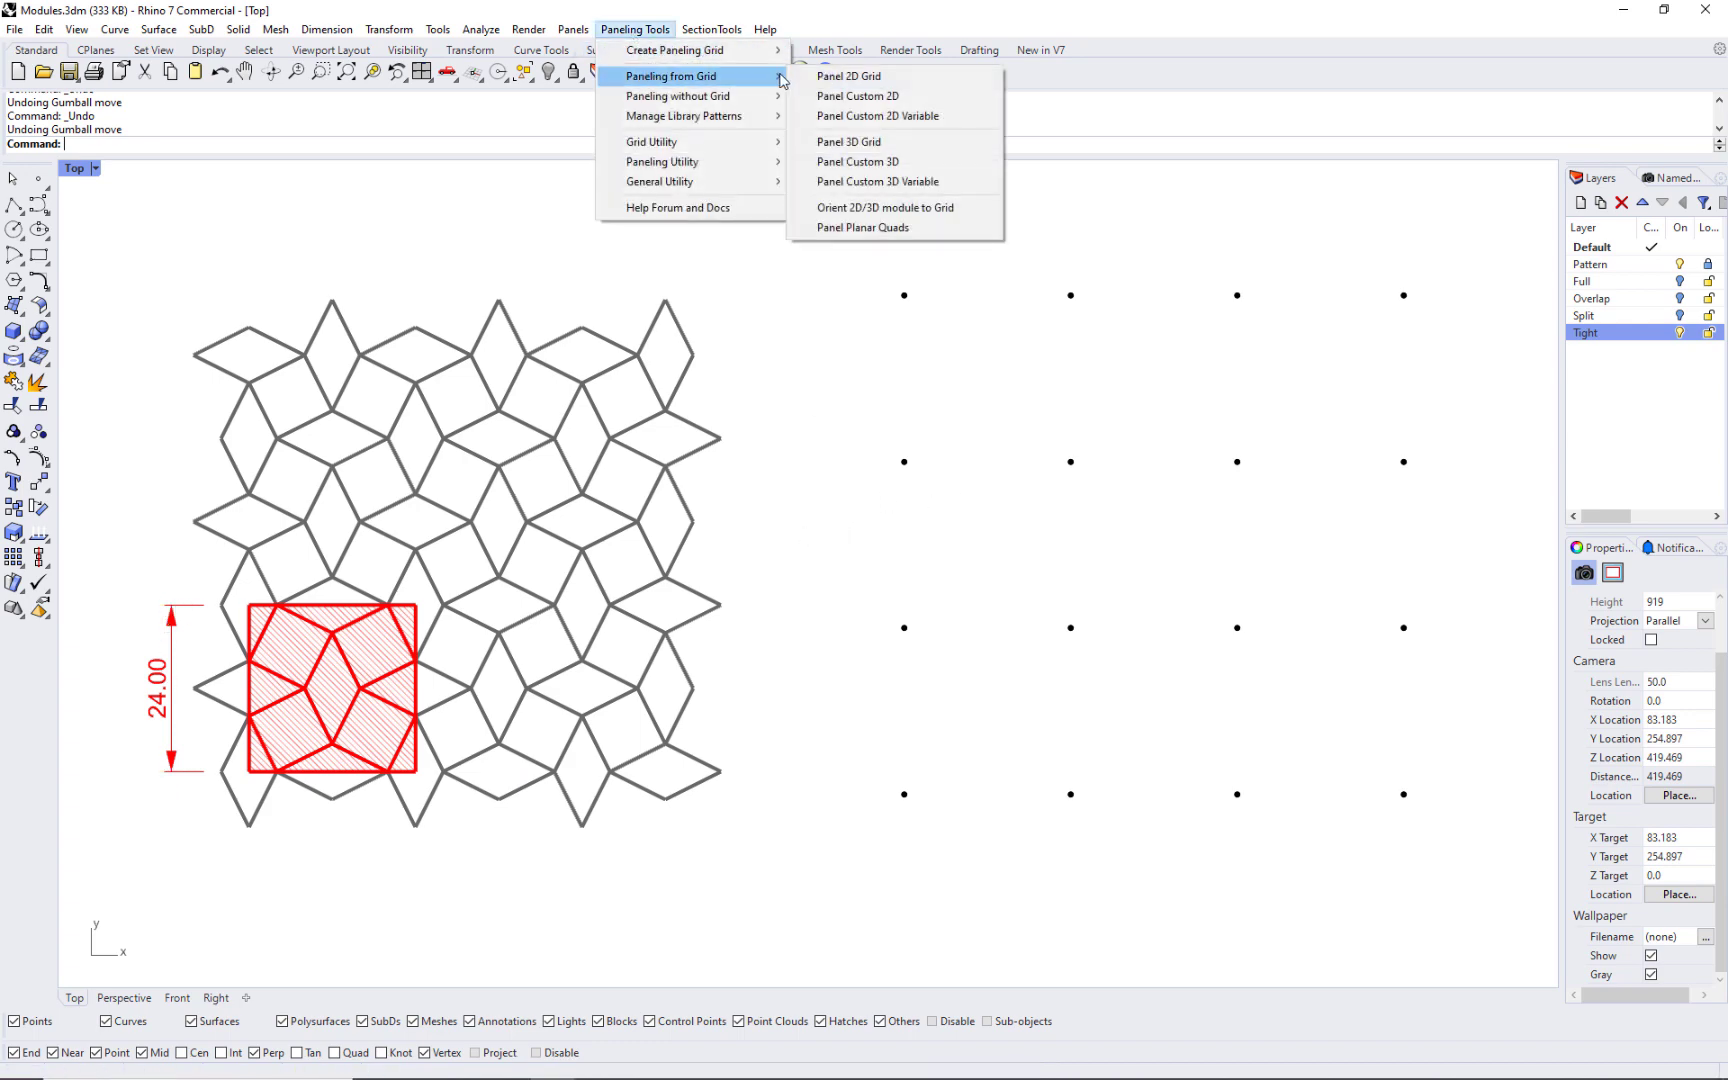
left_click(877, 97)
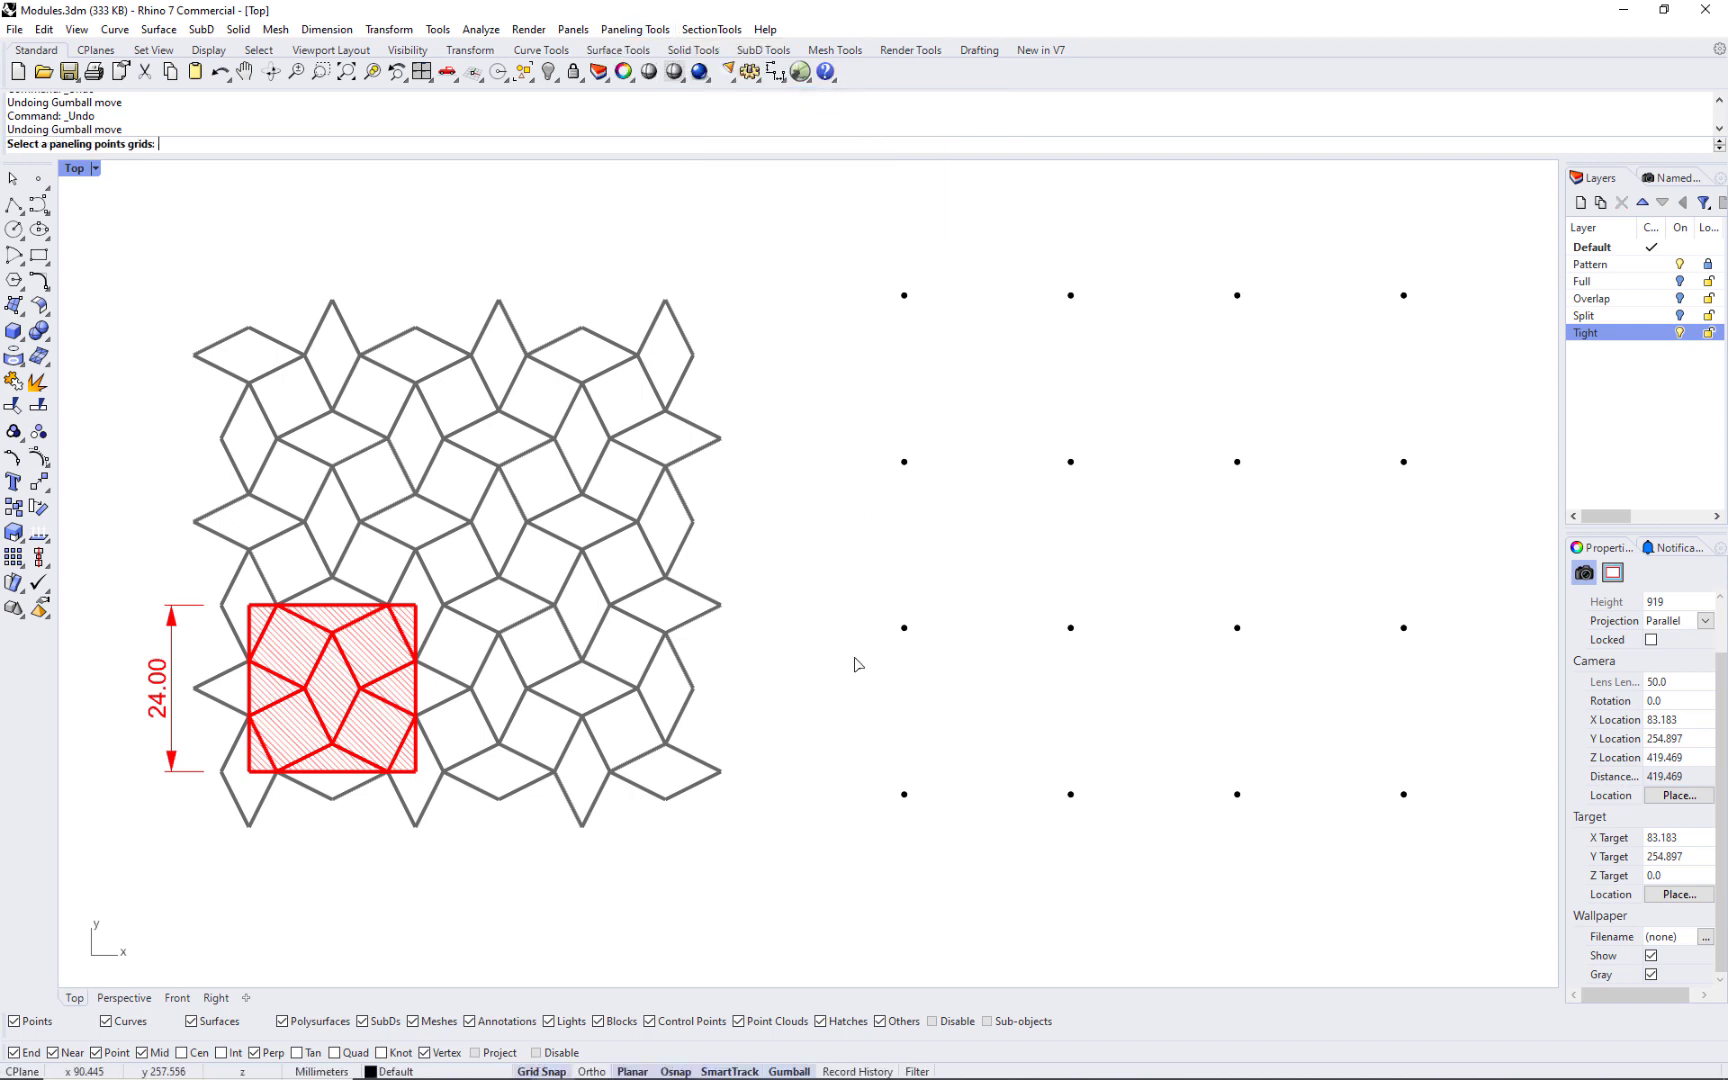
left_click(904, 795)
key("Return")
key("Return")
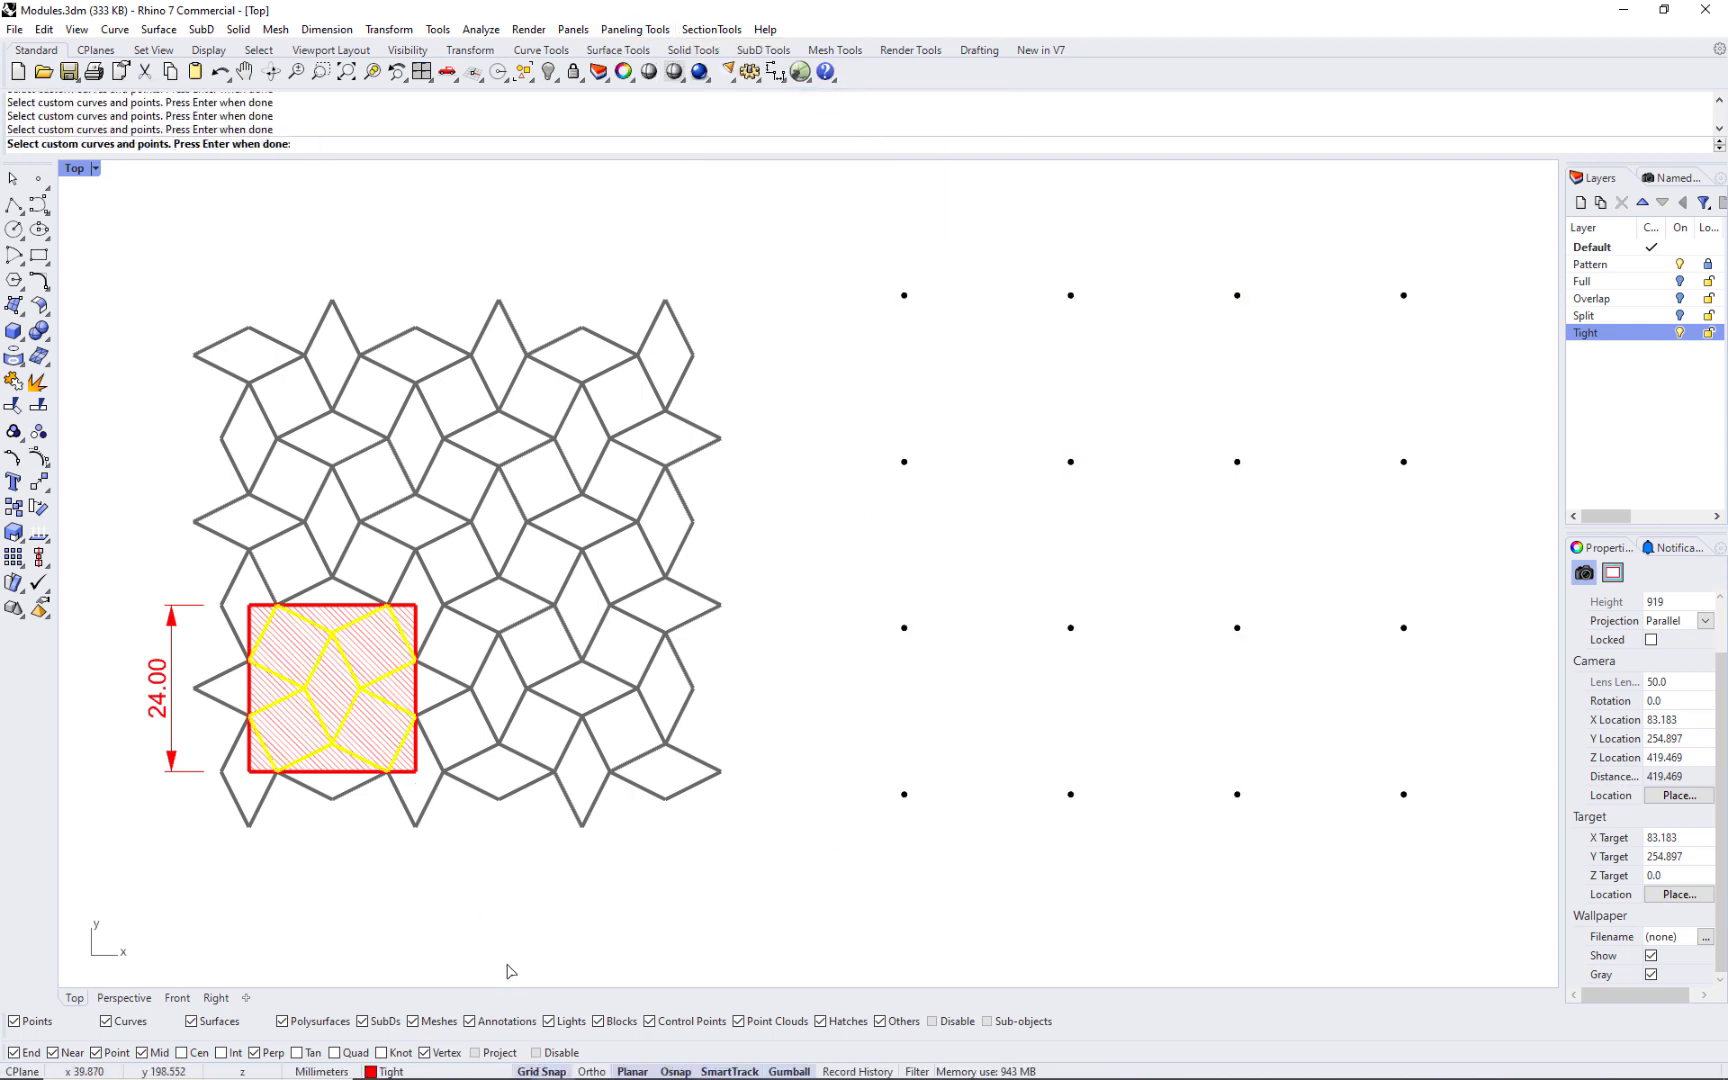
key("Return")
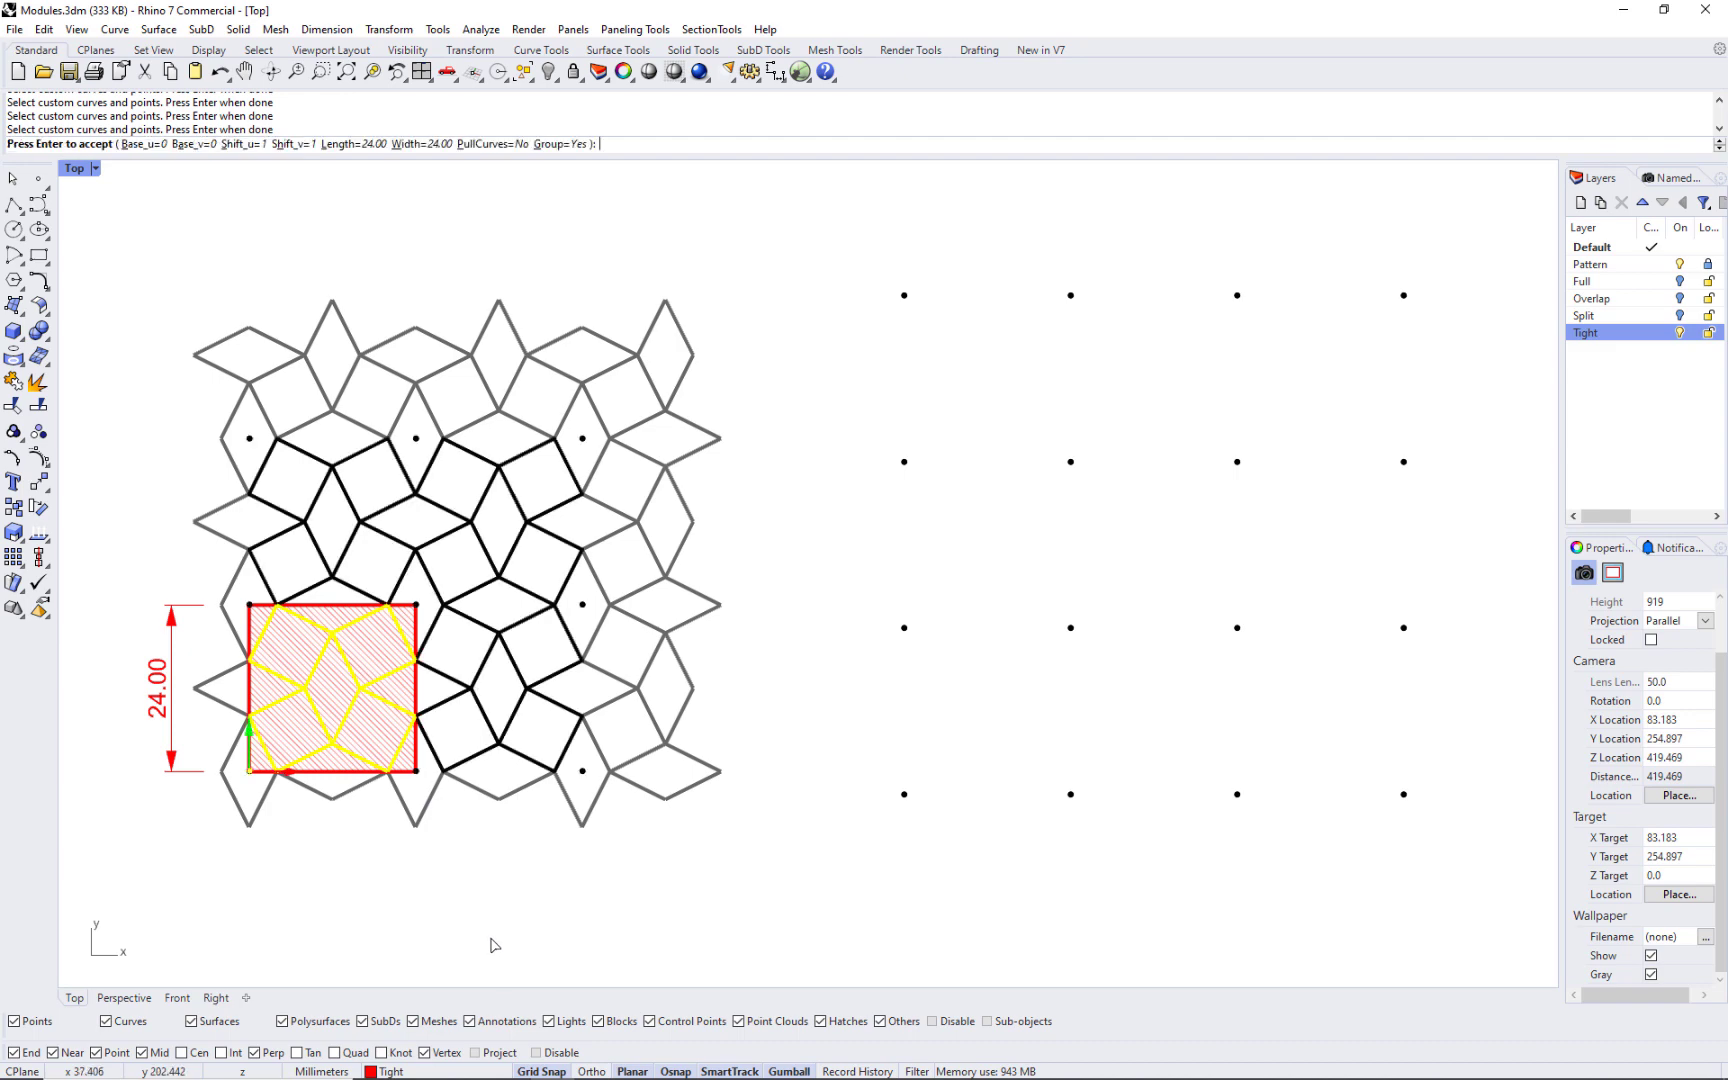
key("Return")
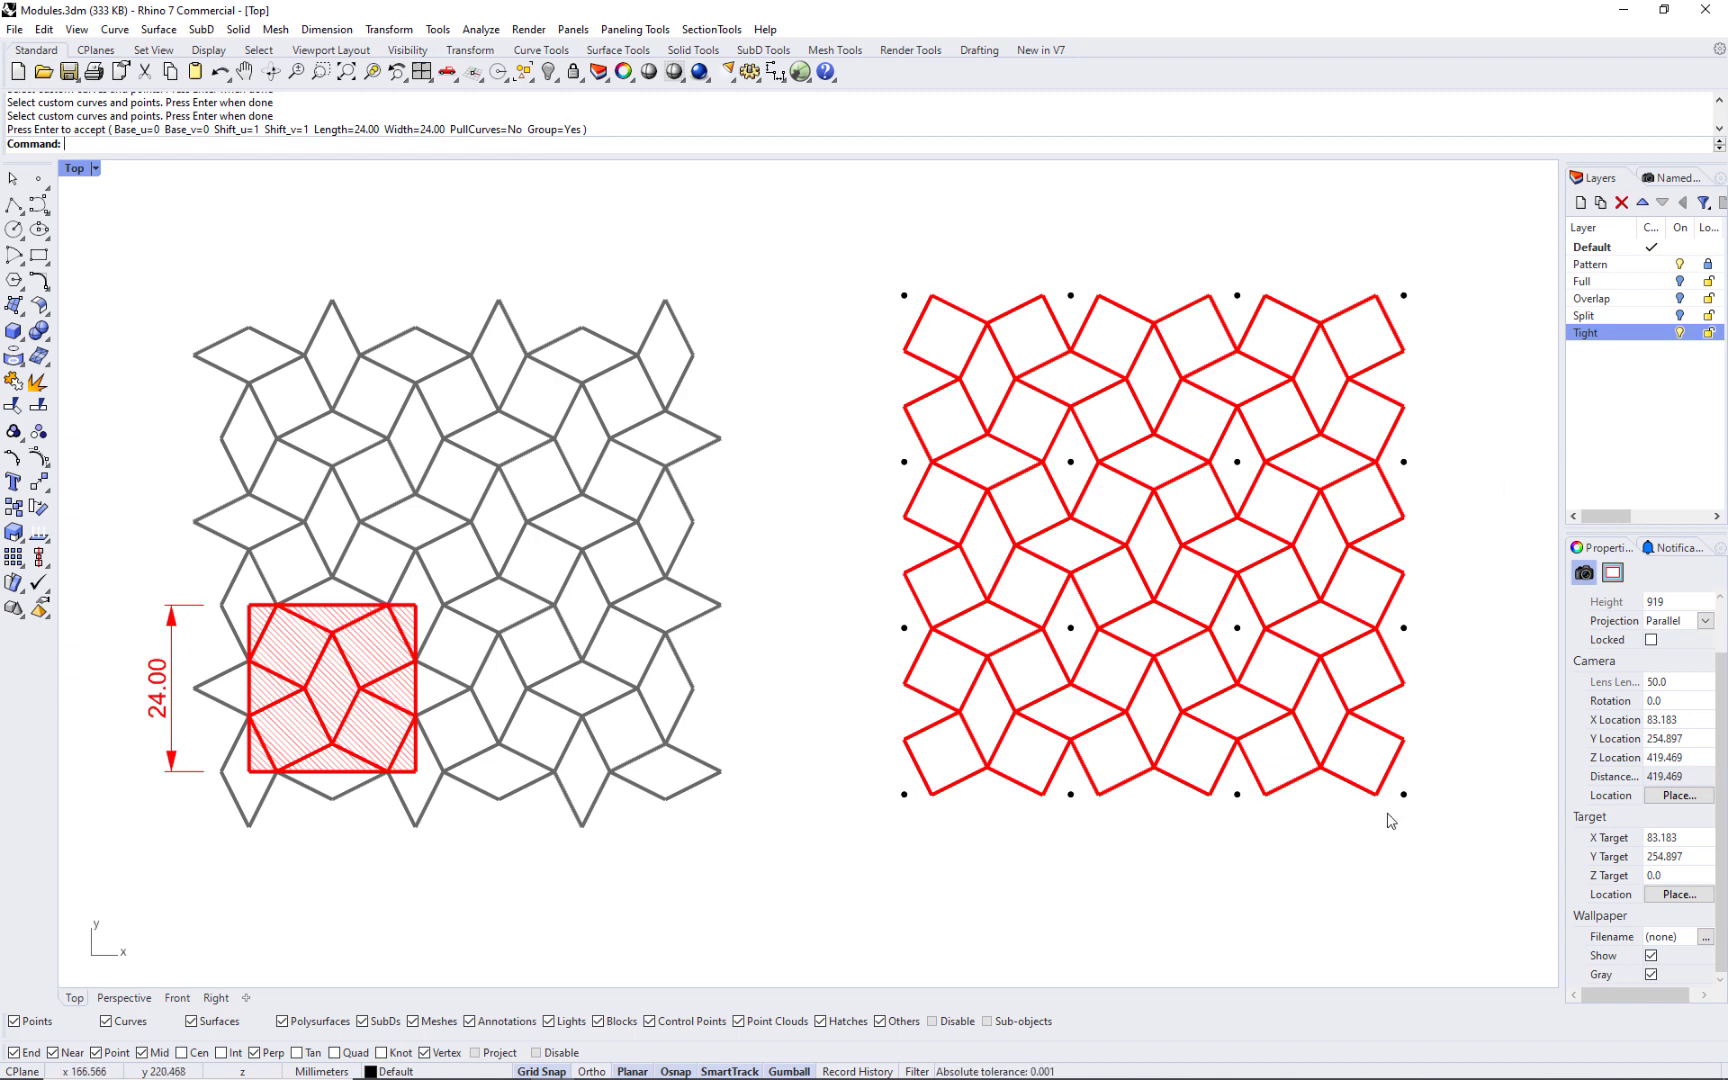
Undo the tight paneling and shift the grid's middle column of points left and down.
key("ctrl+z")
left_click_drag(1138, 839, 1008, 226)
left_click_drag(1139, 557, 1090, 557)
left_click_drag(1022, 483, 1022, 545)
left_click(841, 559)
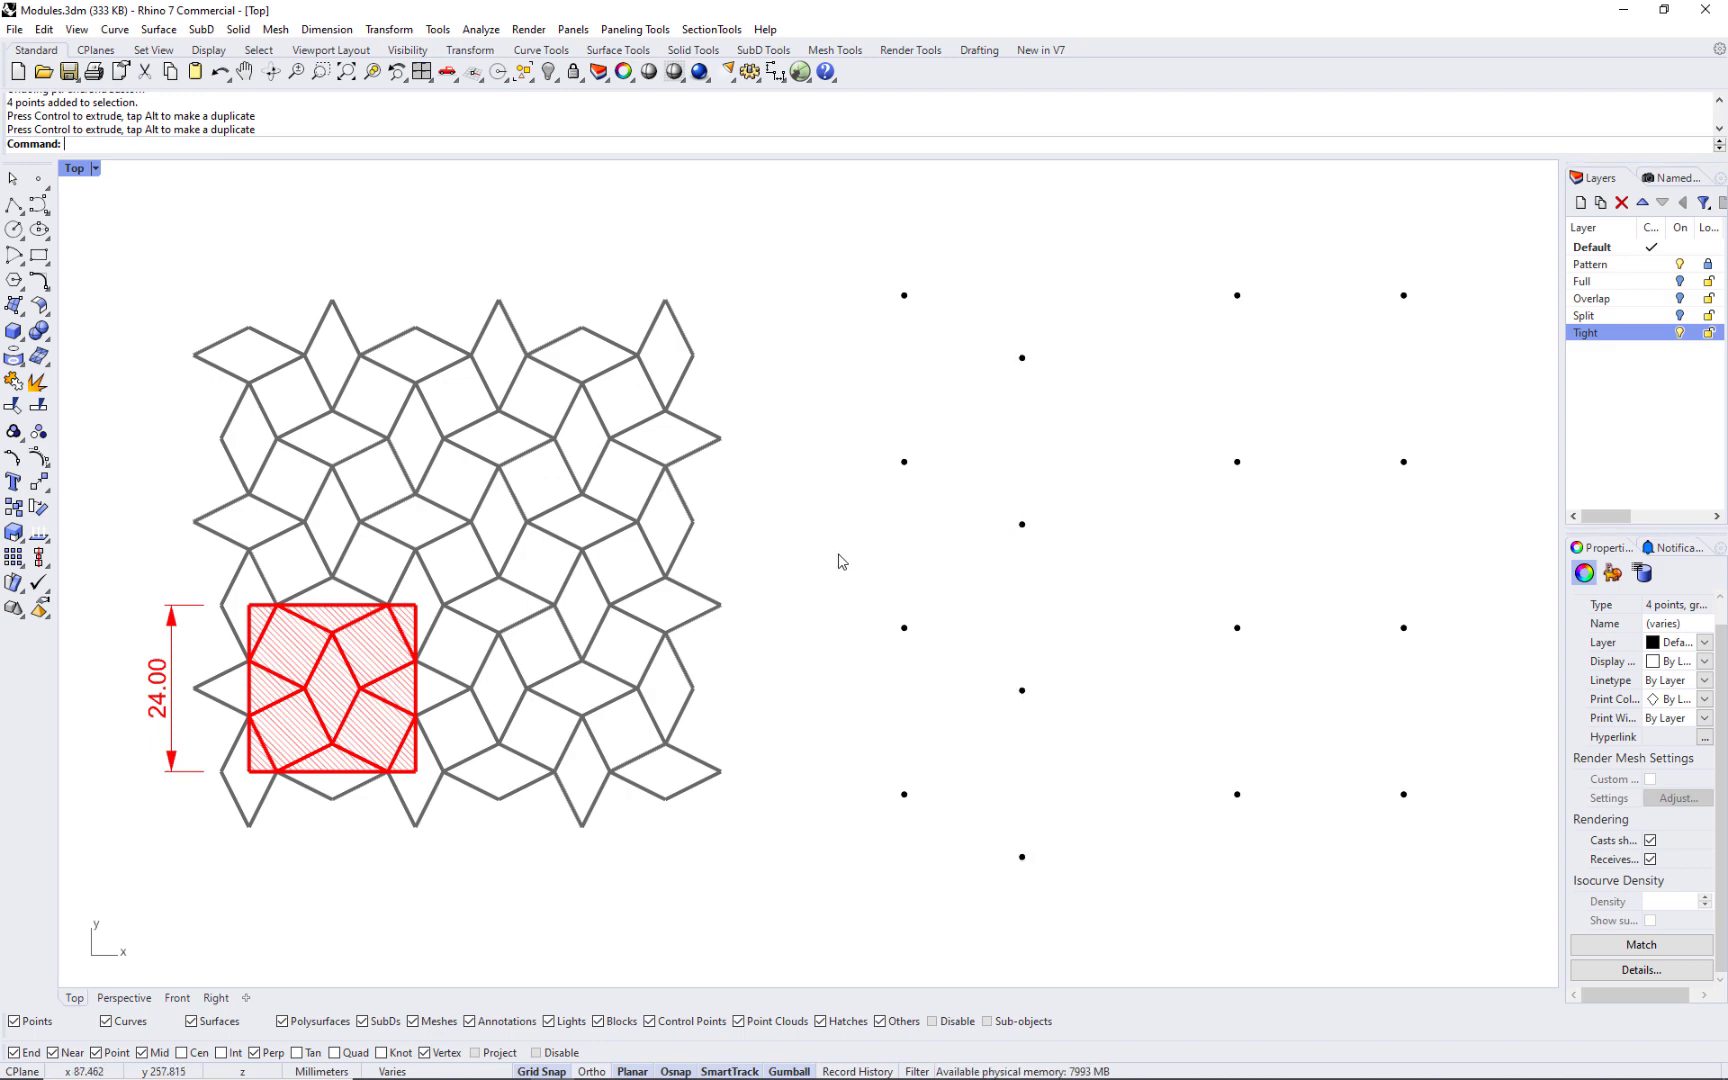
Rerun Panel Custom 2D over the shifted point grid using the Tight module curves.
key("Return")
left_click(903, 637)
key("Return")
left_click(353, 764)
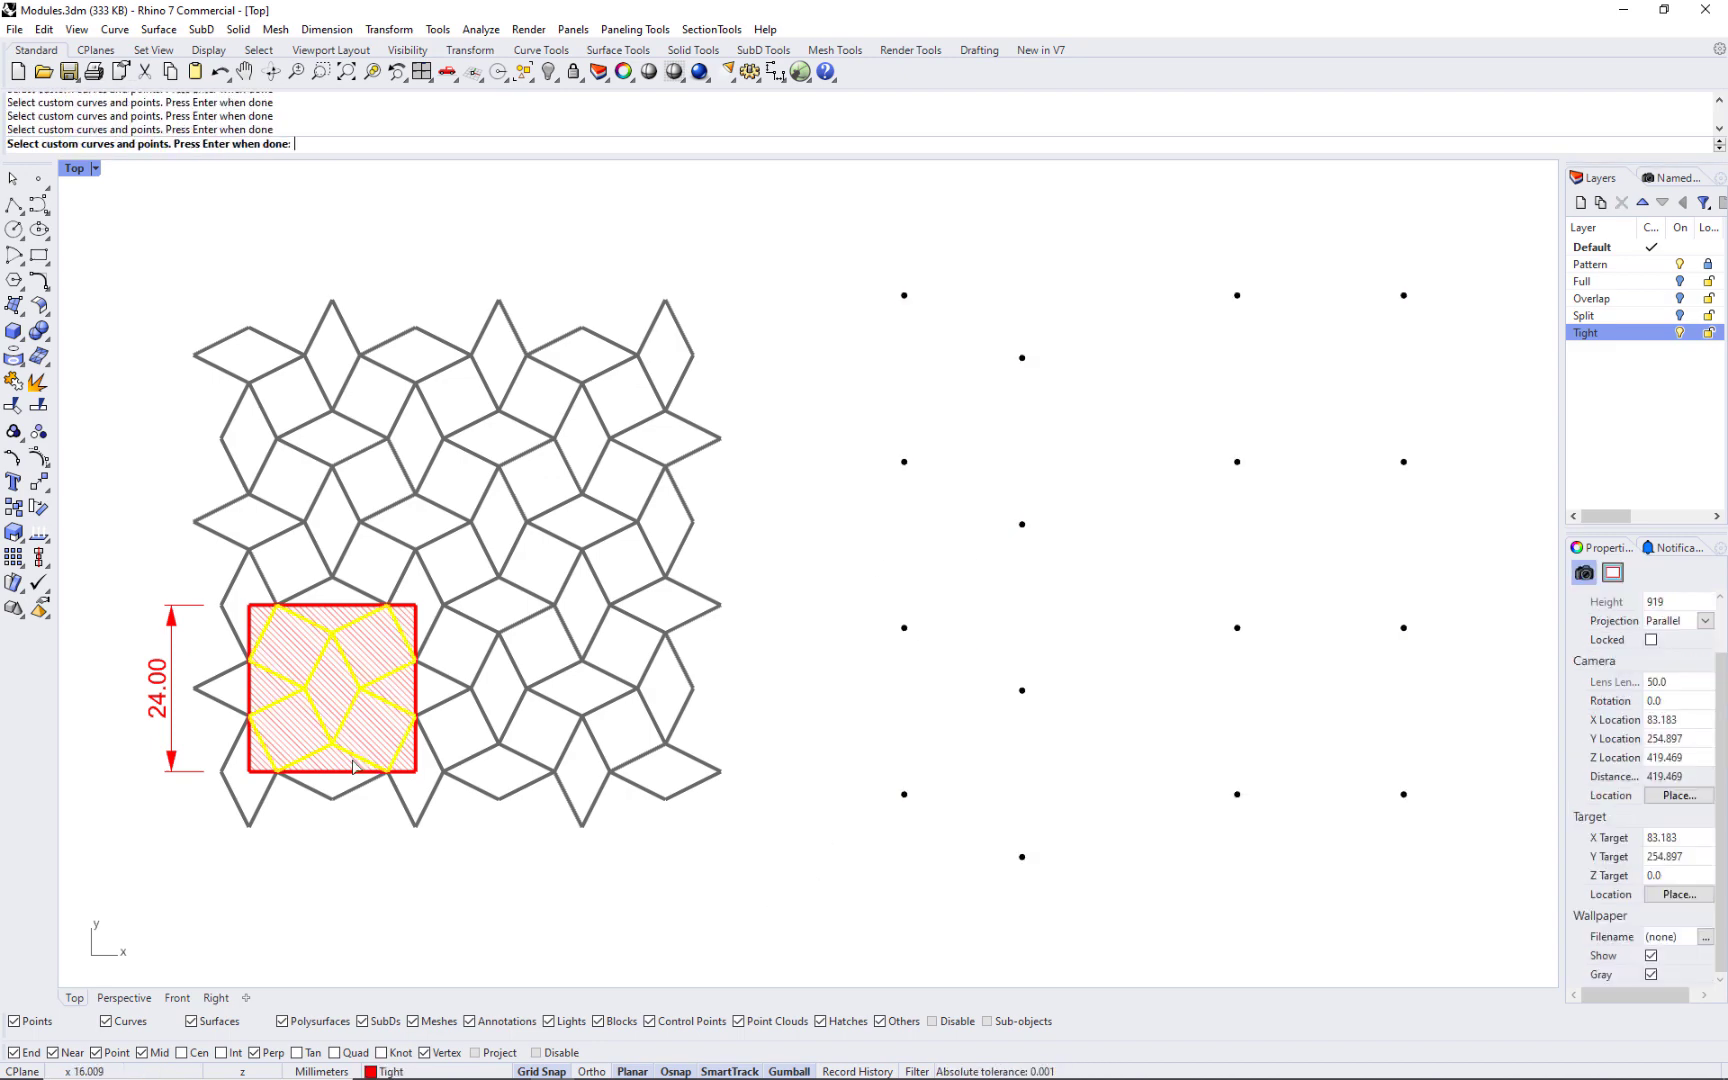
key("Return")
key("Return")
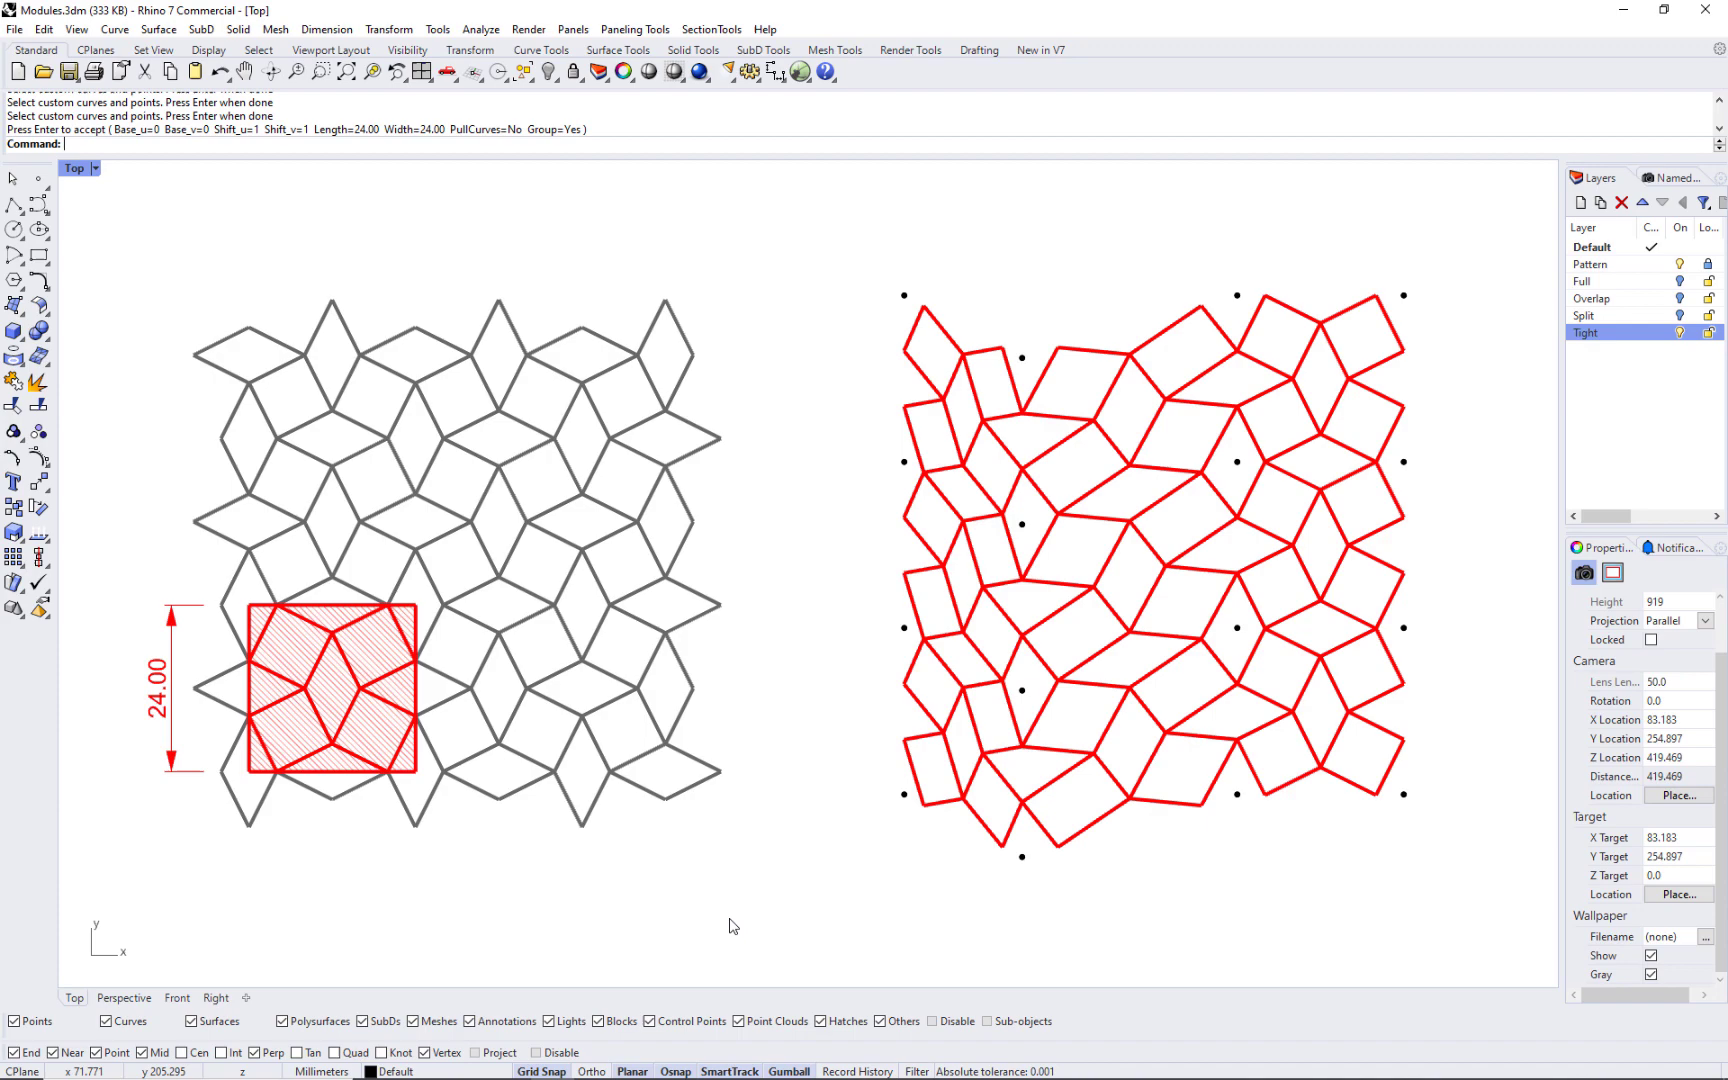